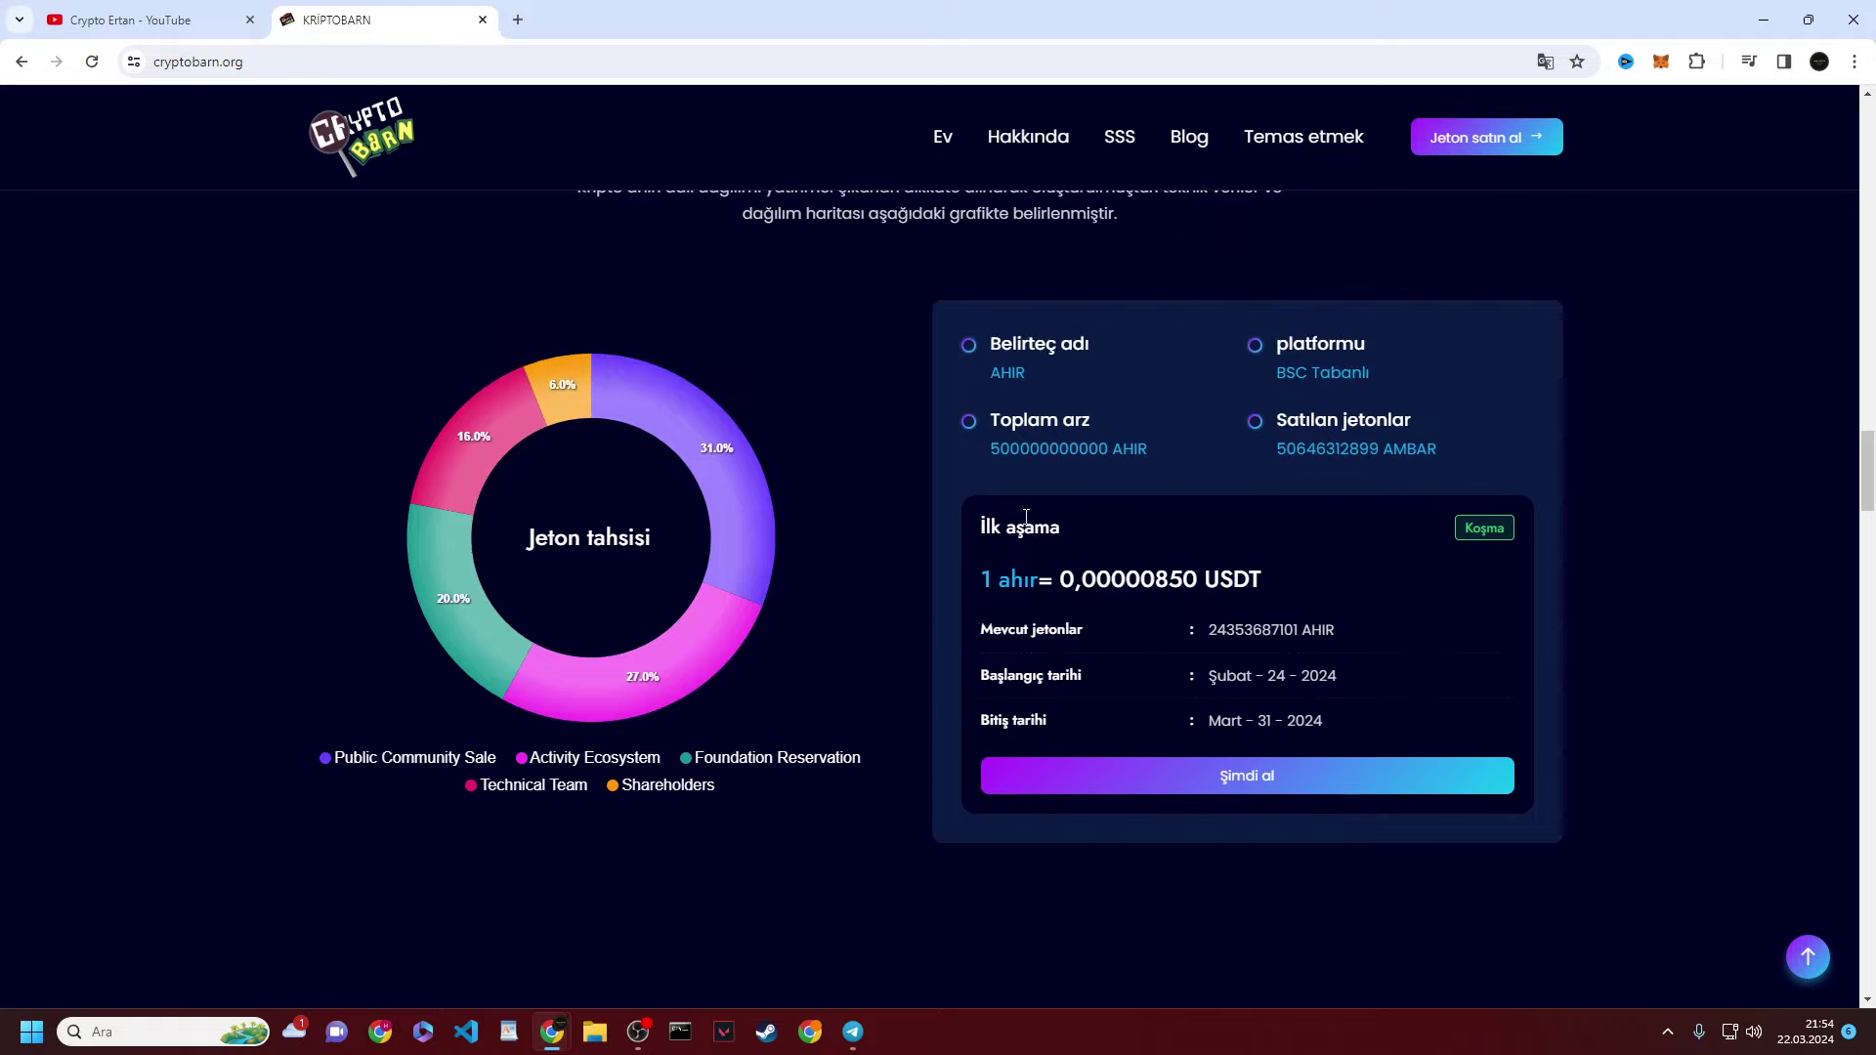
Examine the token allocation shares in the chart and the first-stage token price
{"action": "mouse_move", "coordinate": [712, 455]}
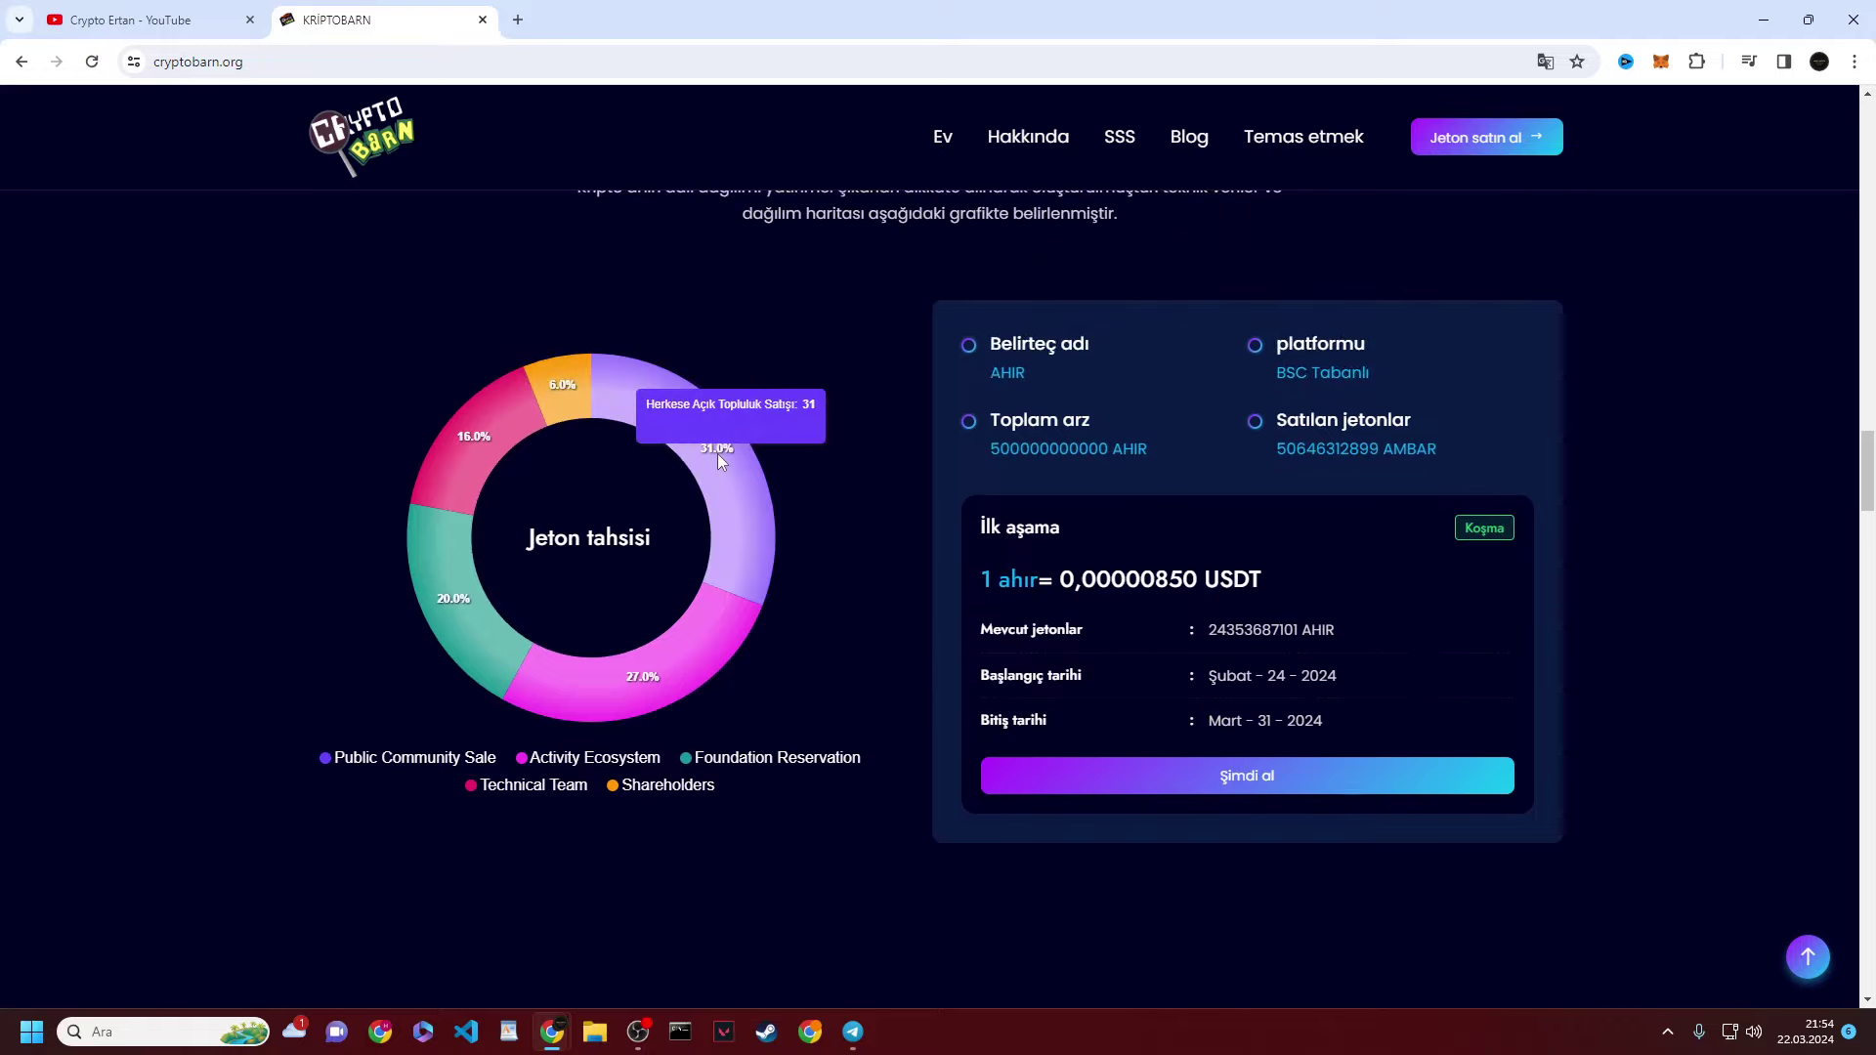
{"action": "mouse_move", "coordinate": [682, 668]}
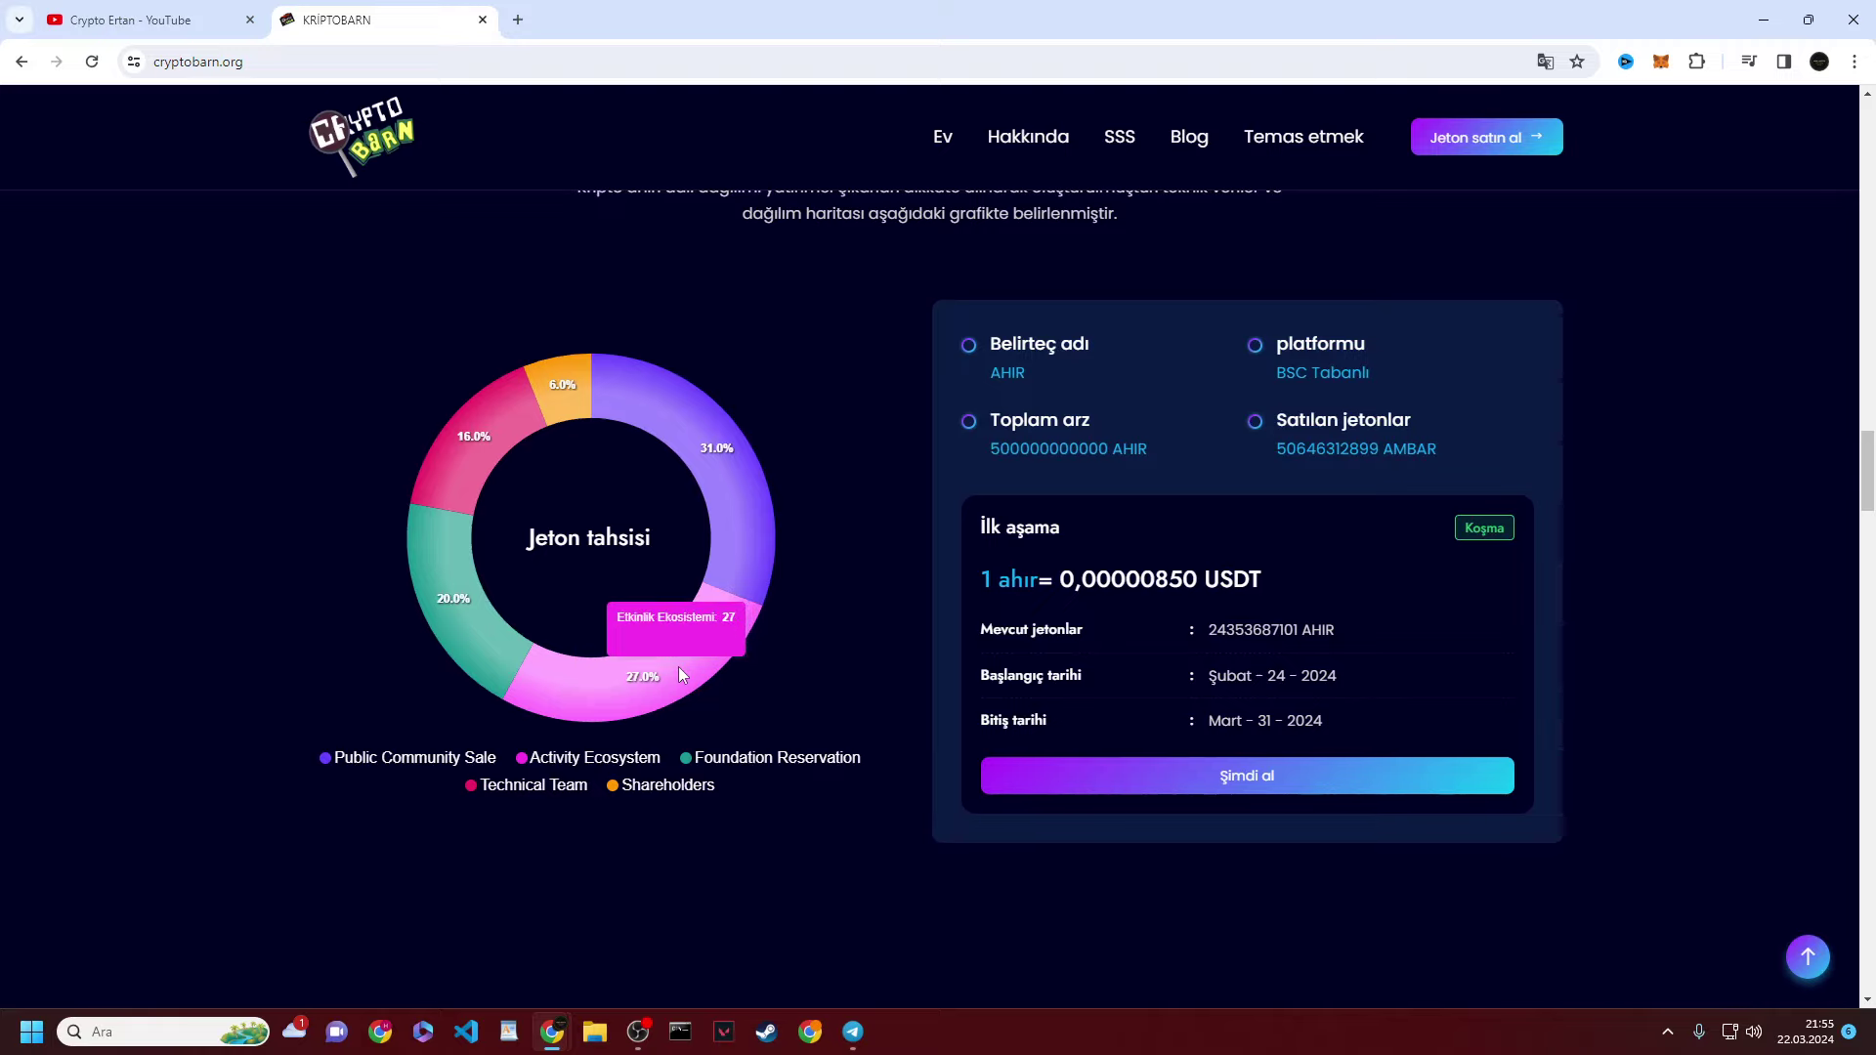
{"action": "mouse_move", "coordinate": [440, 596]}
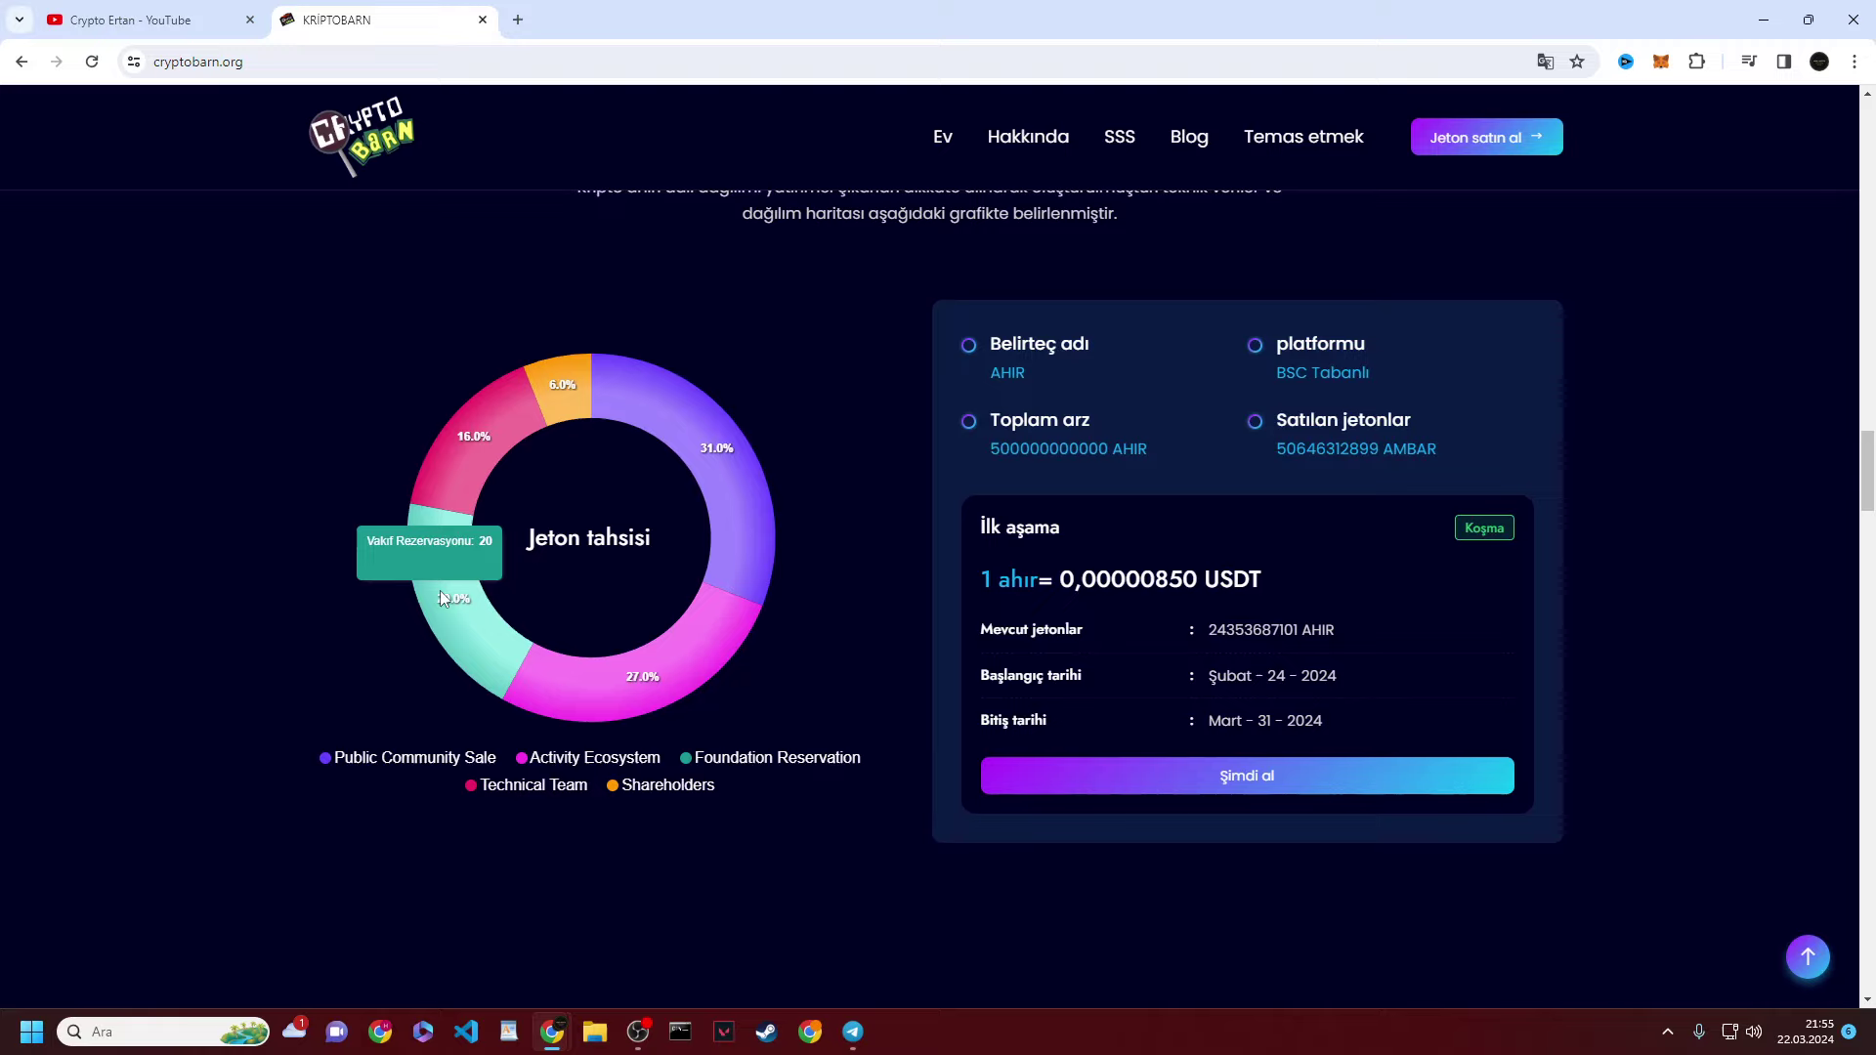
{"action": "mouse_move", "coordinate": [460, 431]}
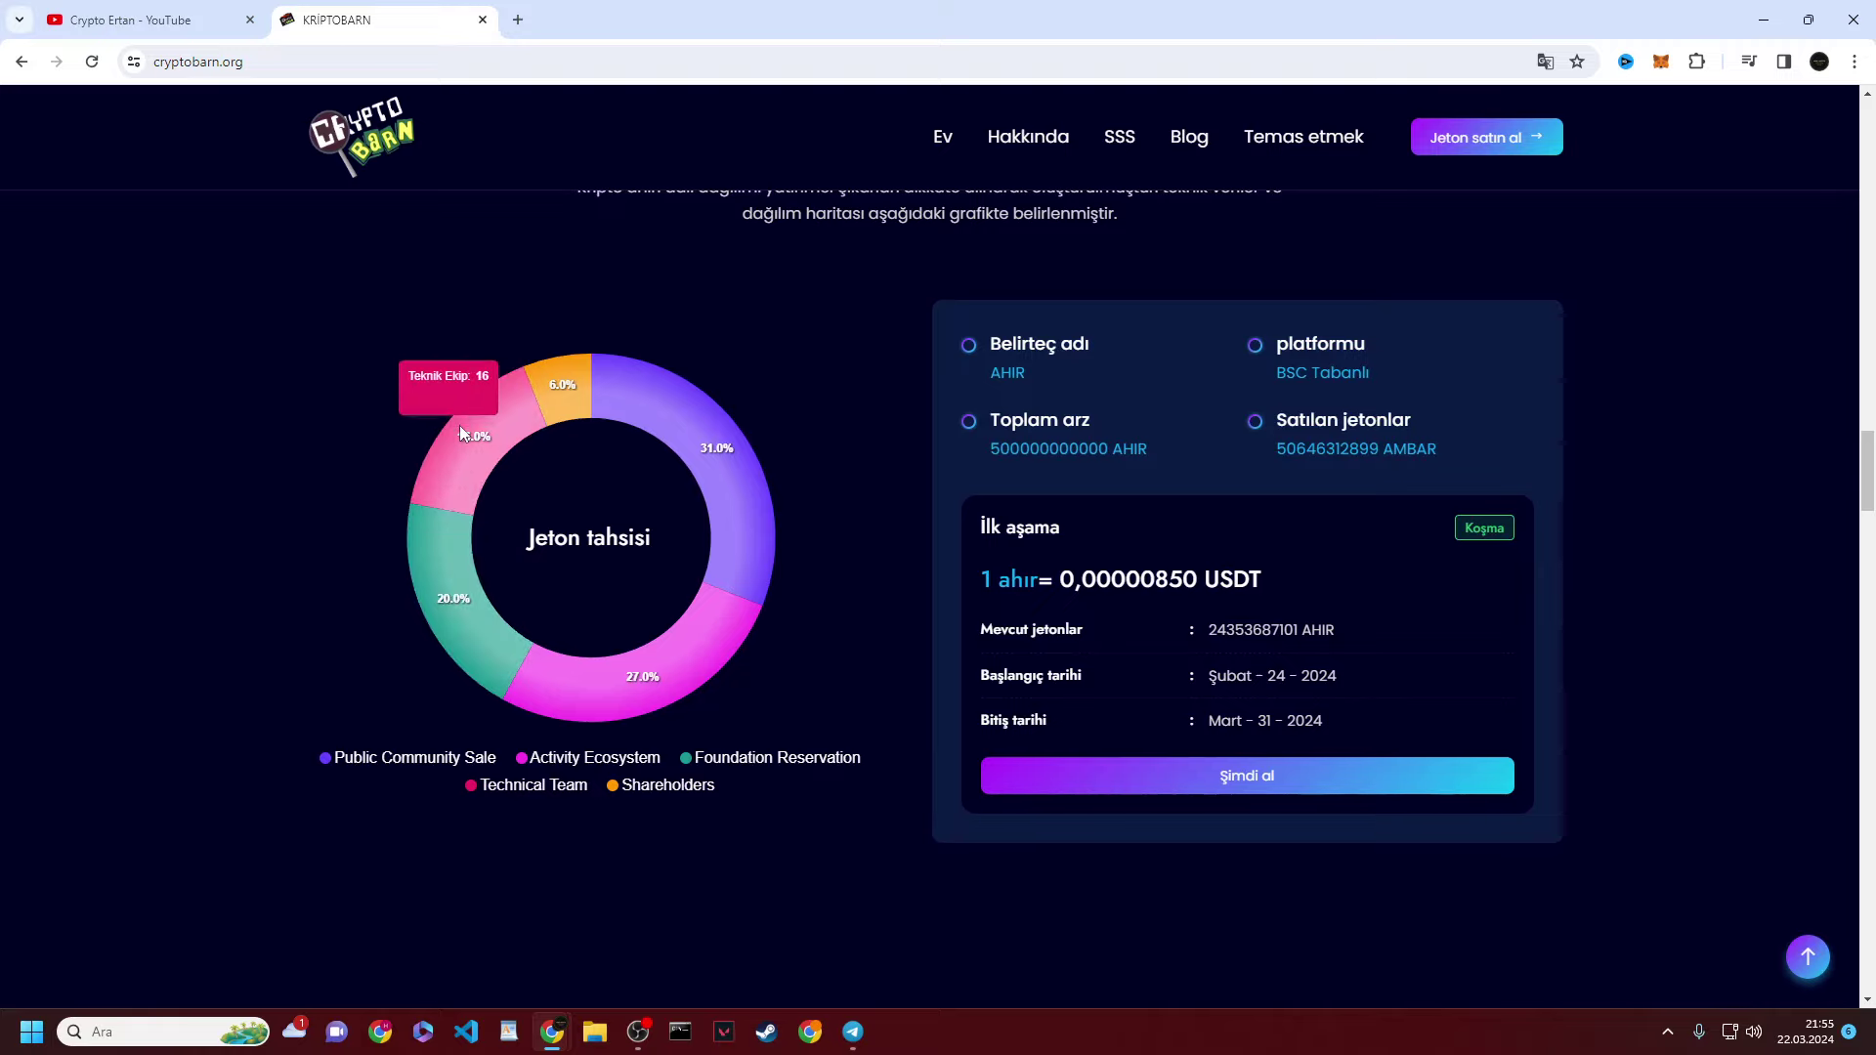
{"action": "mouse_move", "coordinate": [548, 396]}
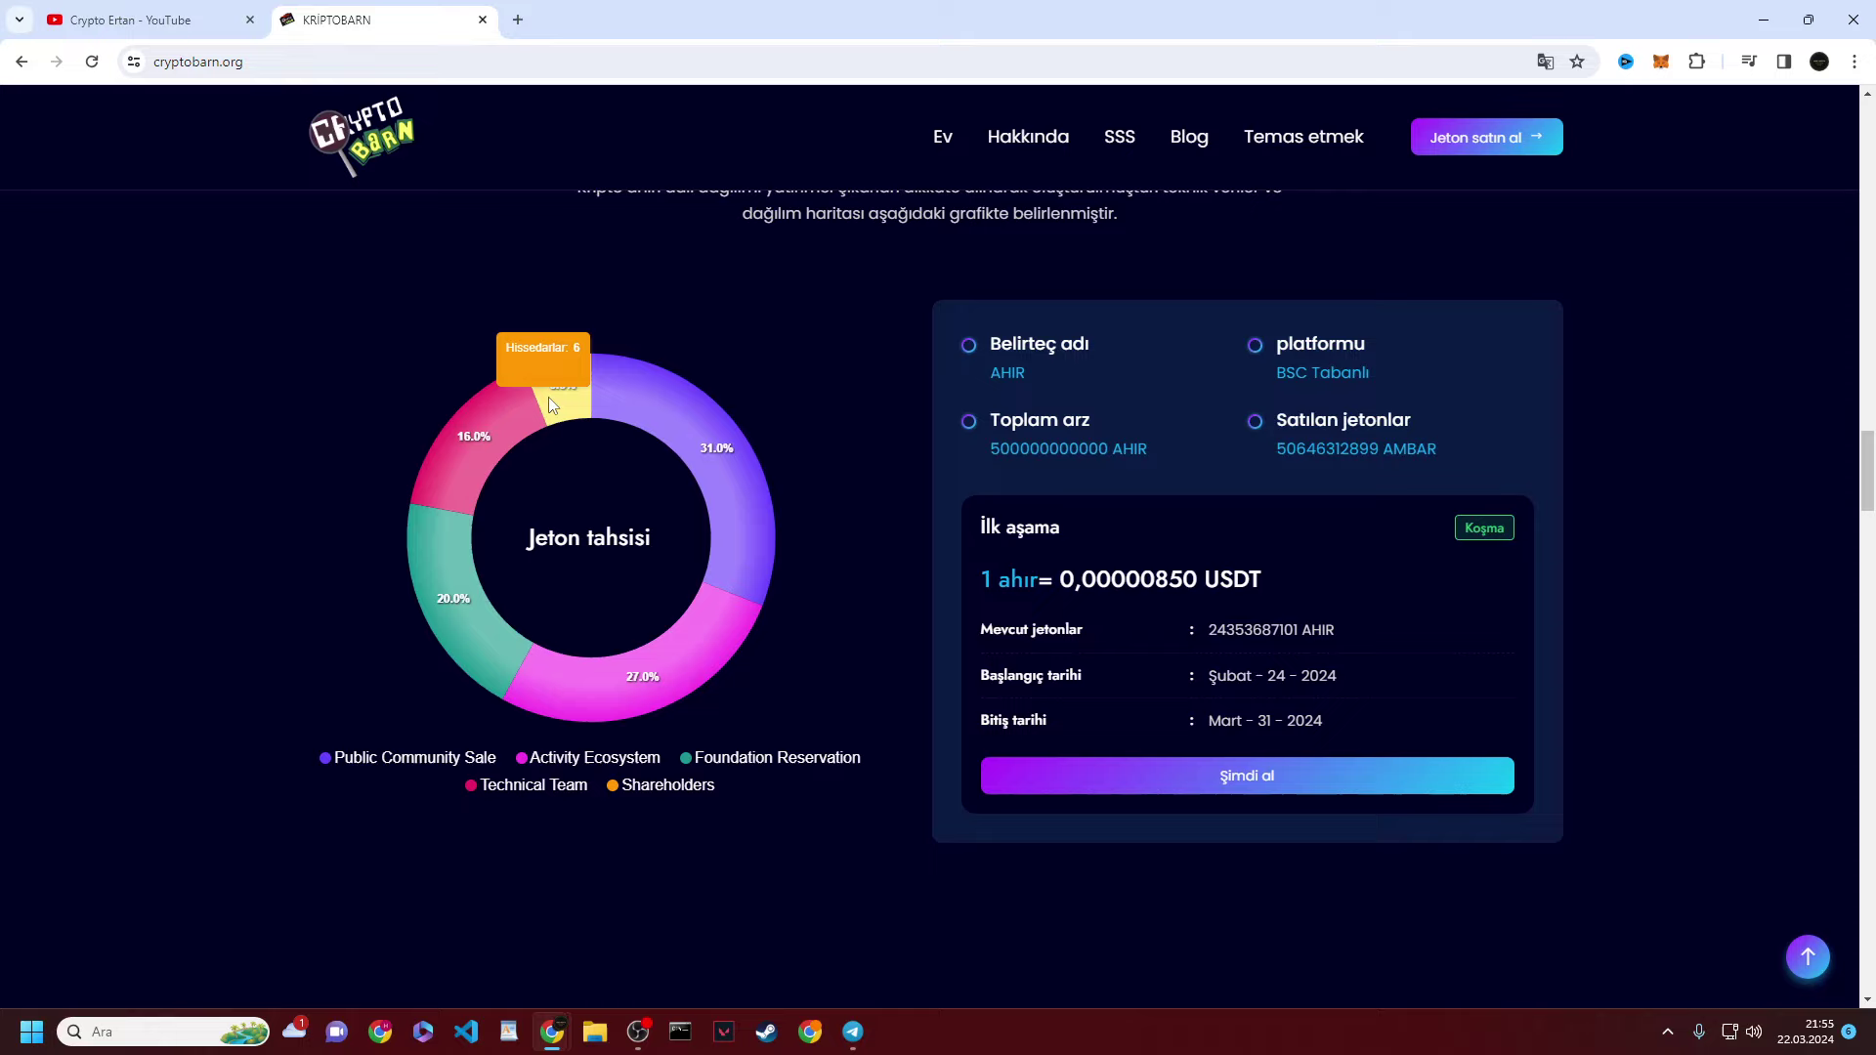
{"action": "scroll", "coordinate": [1128, 700], "scroll_direction": "down", "scroll_amount": 2}
{"action": "scroll", "coordinate": [1084, 615], "scroll_direction": "up", "scroll_amount": 2}
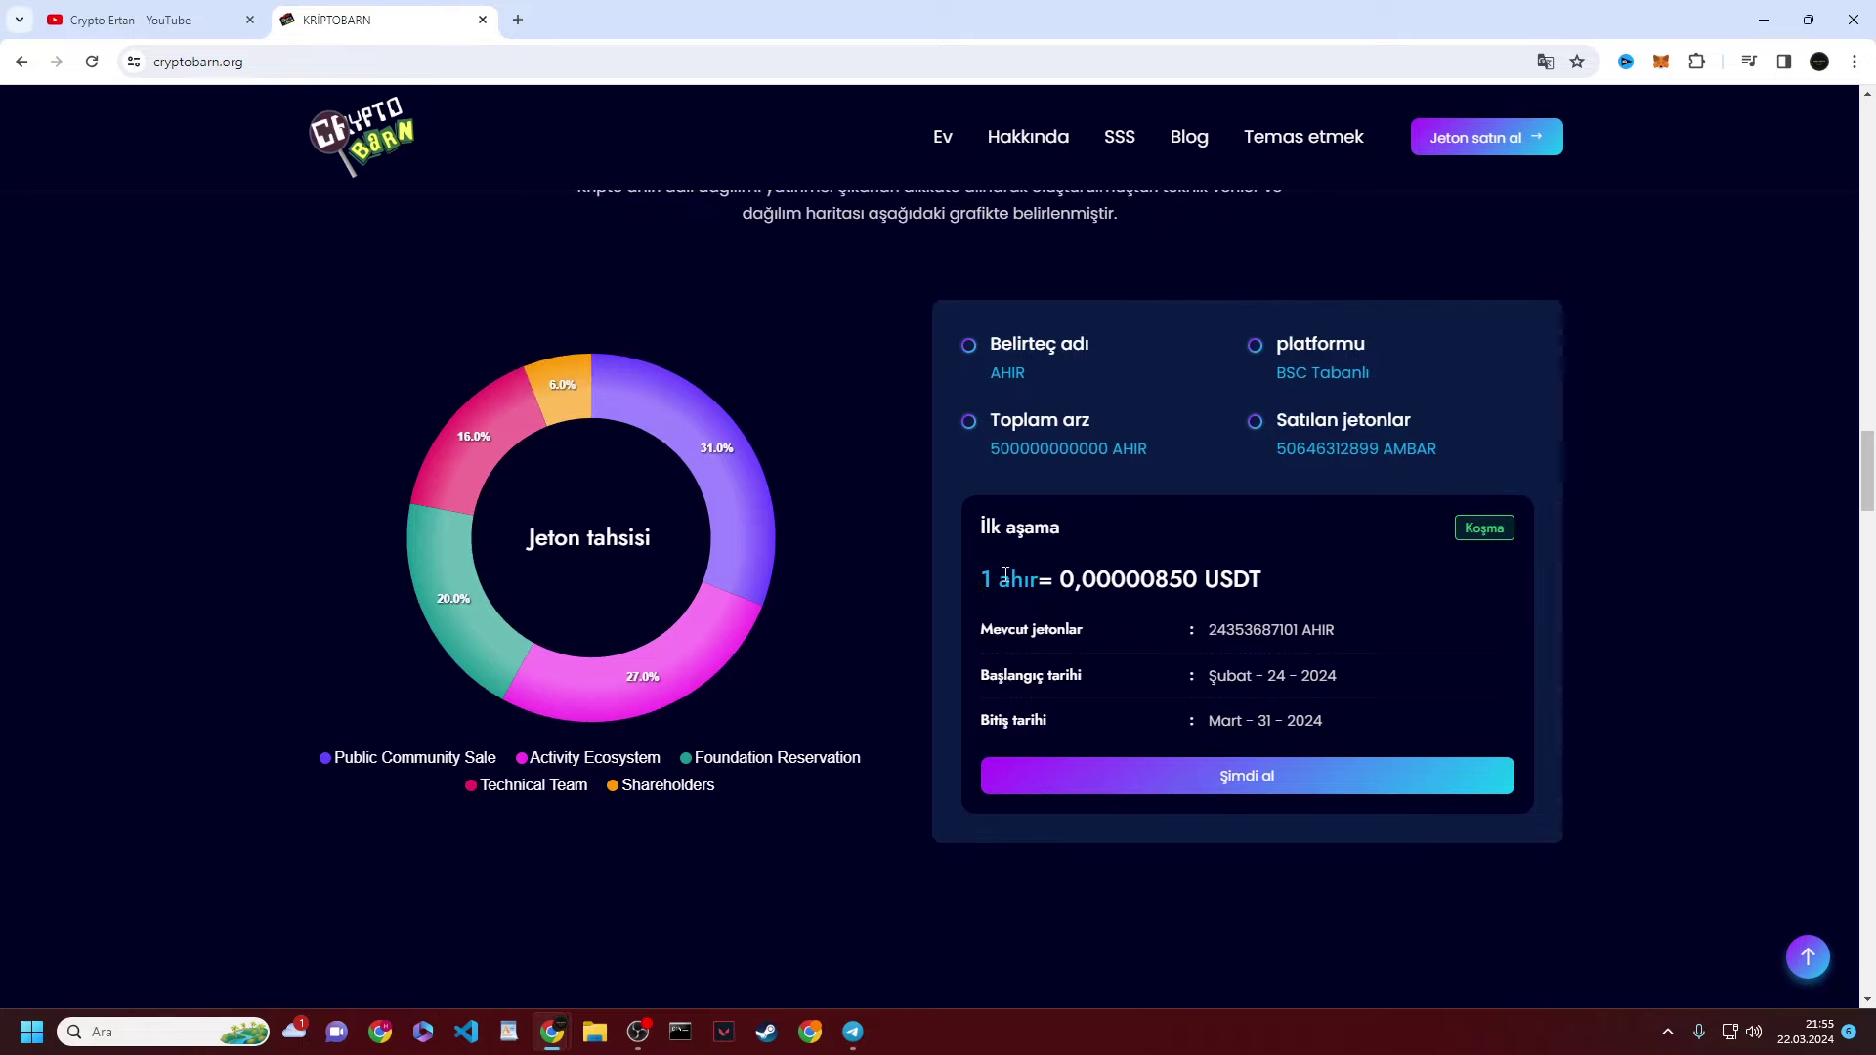
{"action": "left_click_drag", "start_coordinate": [1024, 578], "coordinate": [1097, 577]}
{"action": "left_click", "coordinate": [1188, 579]}
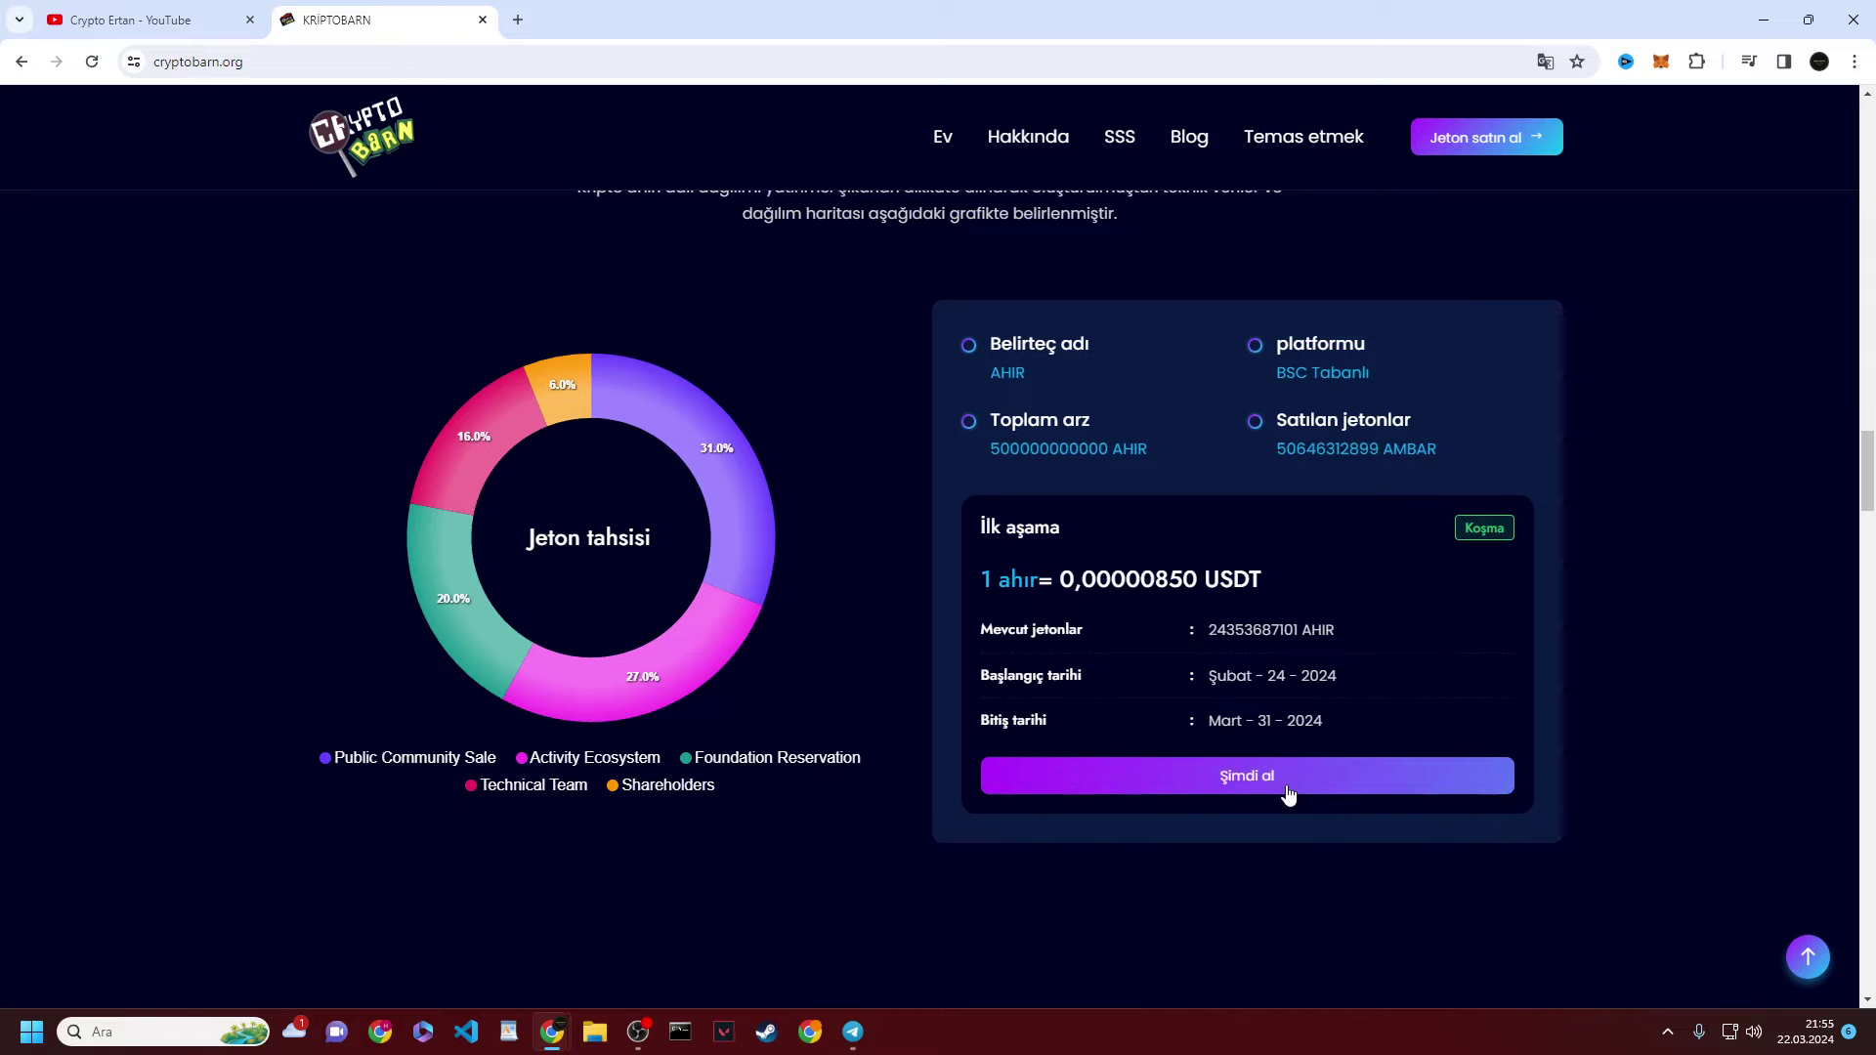
Read through the project's roadmap milestones from 1997 to the end of 2024
{"action": "scroll", "coordinate": [1116, 762], "scroll_direction": "down", "scroll_amount": 4}
{"action": "scroll", "coordinate": [1216, 488], "scroll_direction": "down", "scroll_amount": 6}
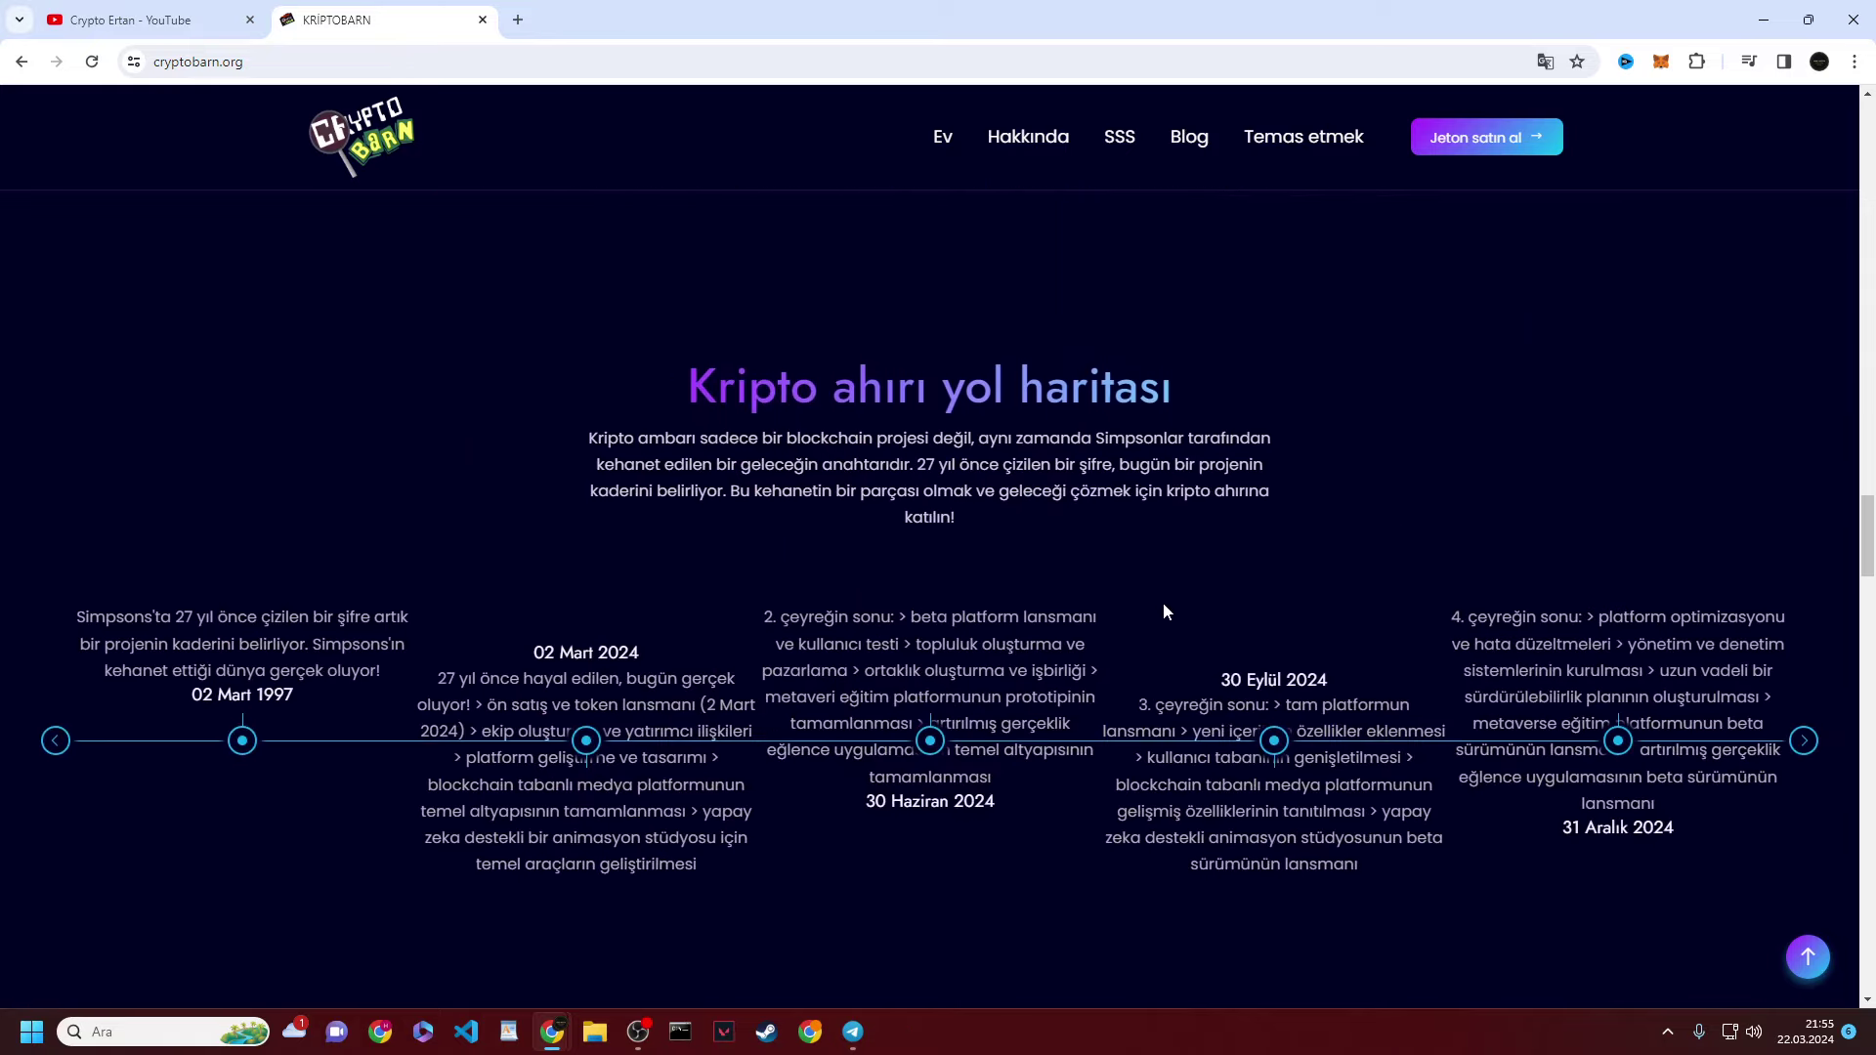
{"action": "scroll", "coordinate": [1202, 655], "scroll_direction": "up", "scroll_amount": 1}
{"action": "scroll", "coordinate": [1222, 667], "scroll_direction": "up", "scroll_amount": 2}
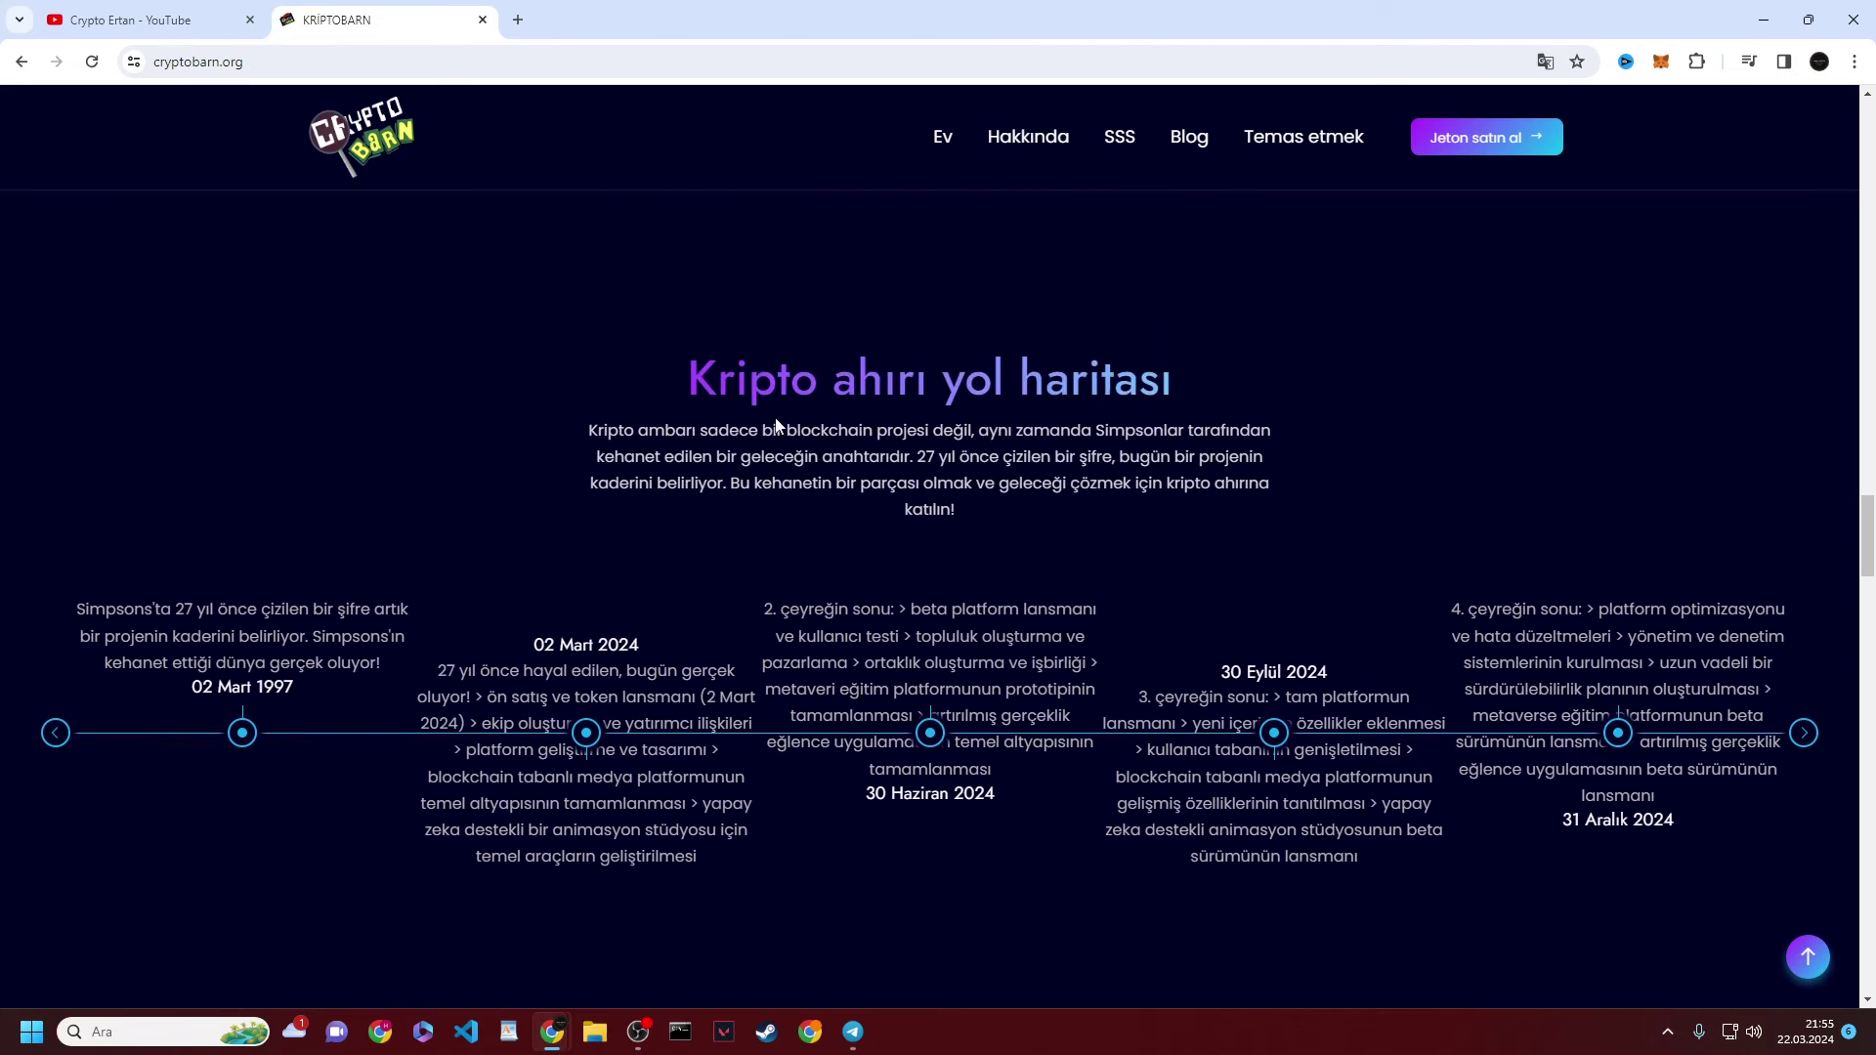
{"action": "left_click_drag", "start_coordinate": [715, 386], "coordinate": [1293, 383]}
{"action": "scroll", "coordinate": [1292, 383], "scroll_direction": "down", "scroll_amount": 3}
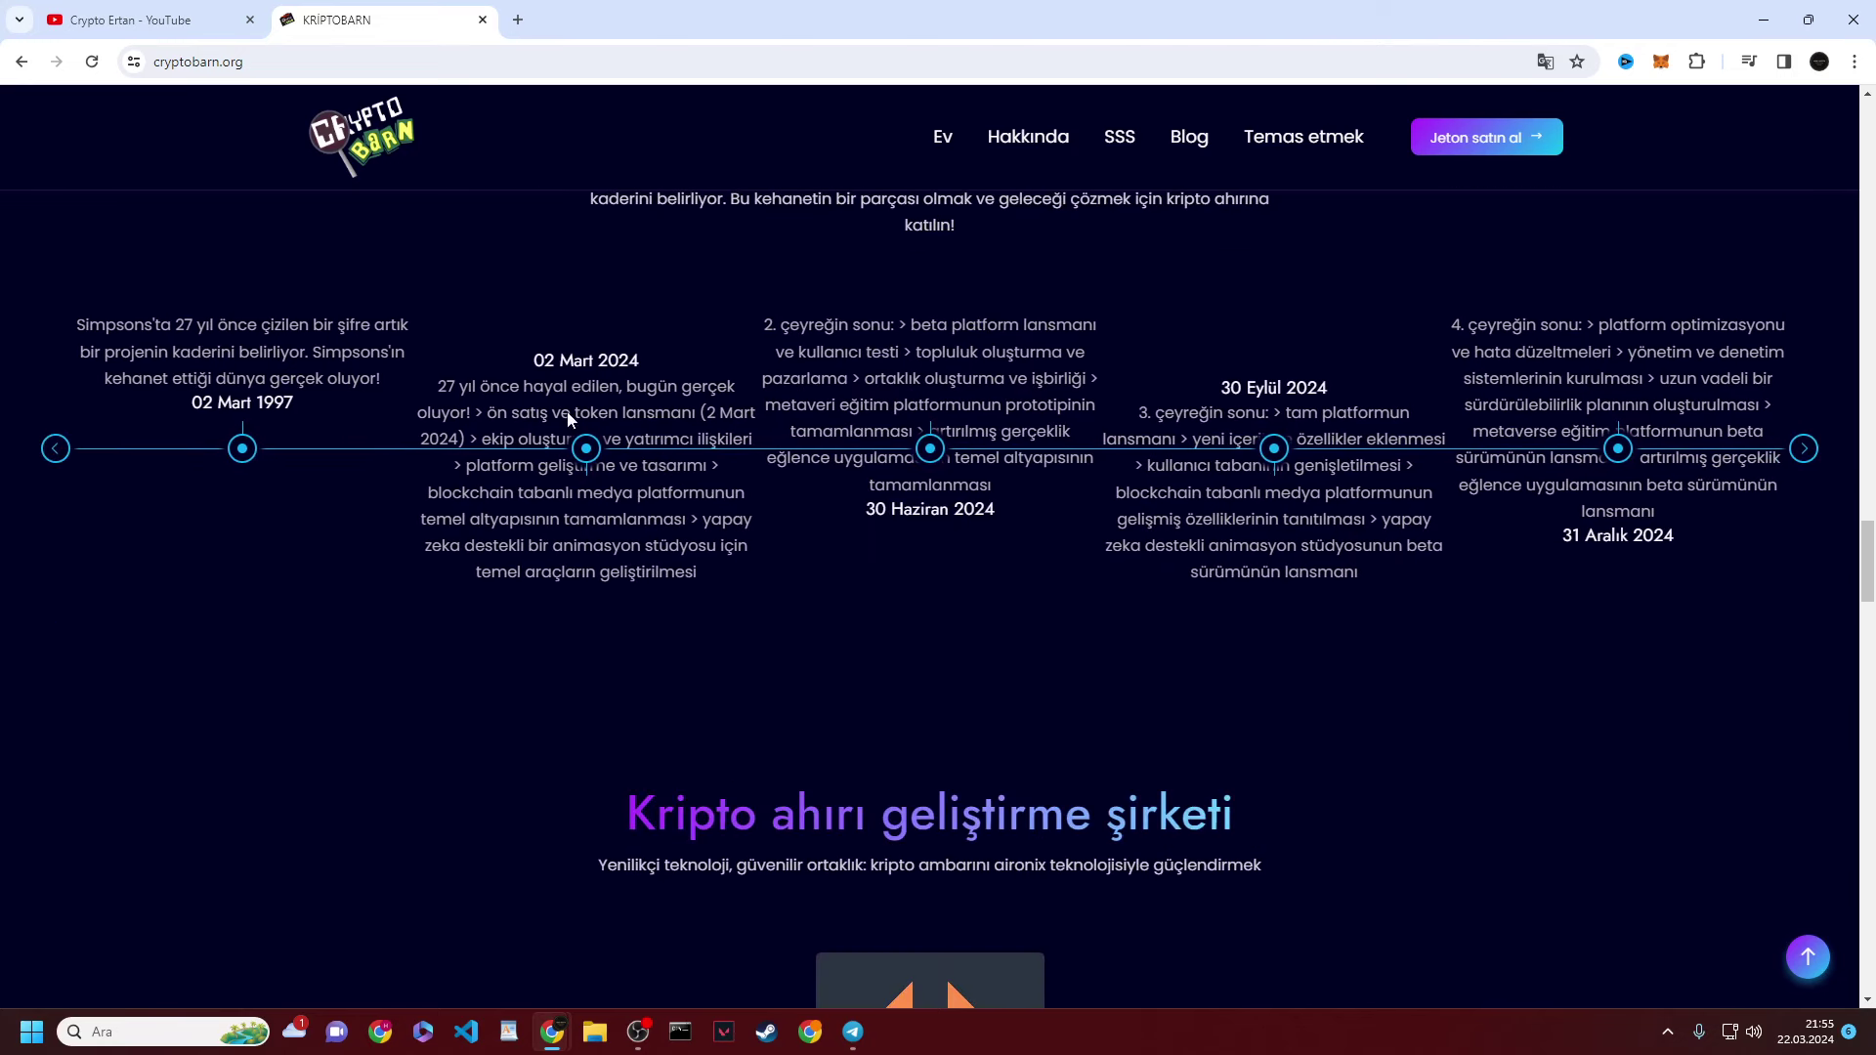
{"action": "scroll", "coordinate": [872, 535], "scroll_direction": "up", "scroll_amount": 4}
{"action": "scroll", "coordinate": [624, 410], "scroll_direction": "down", "scroll_amount": 3}
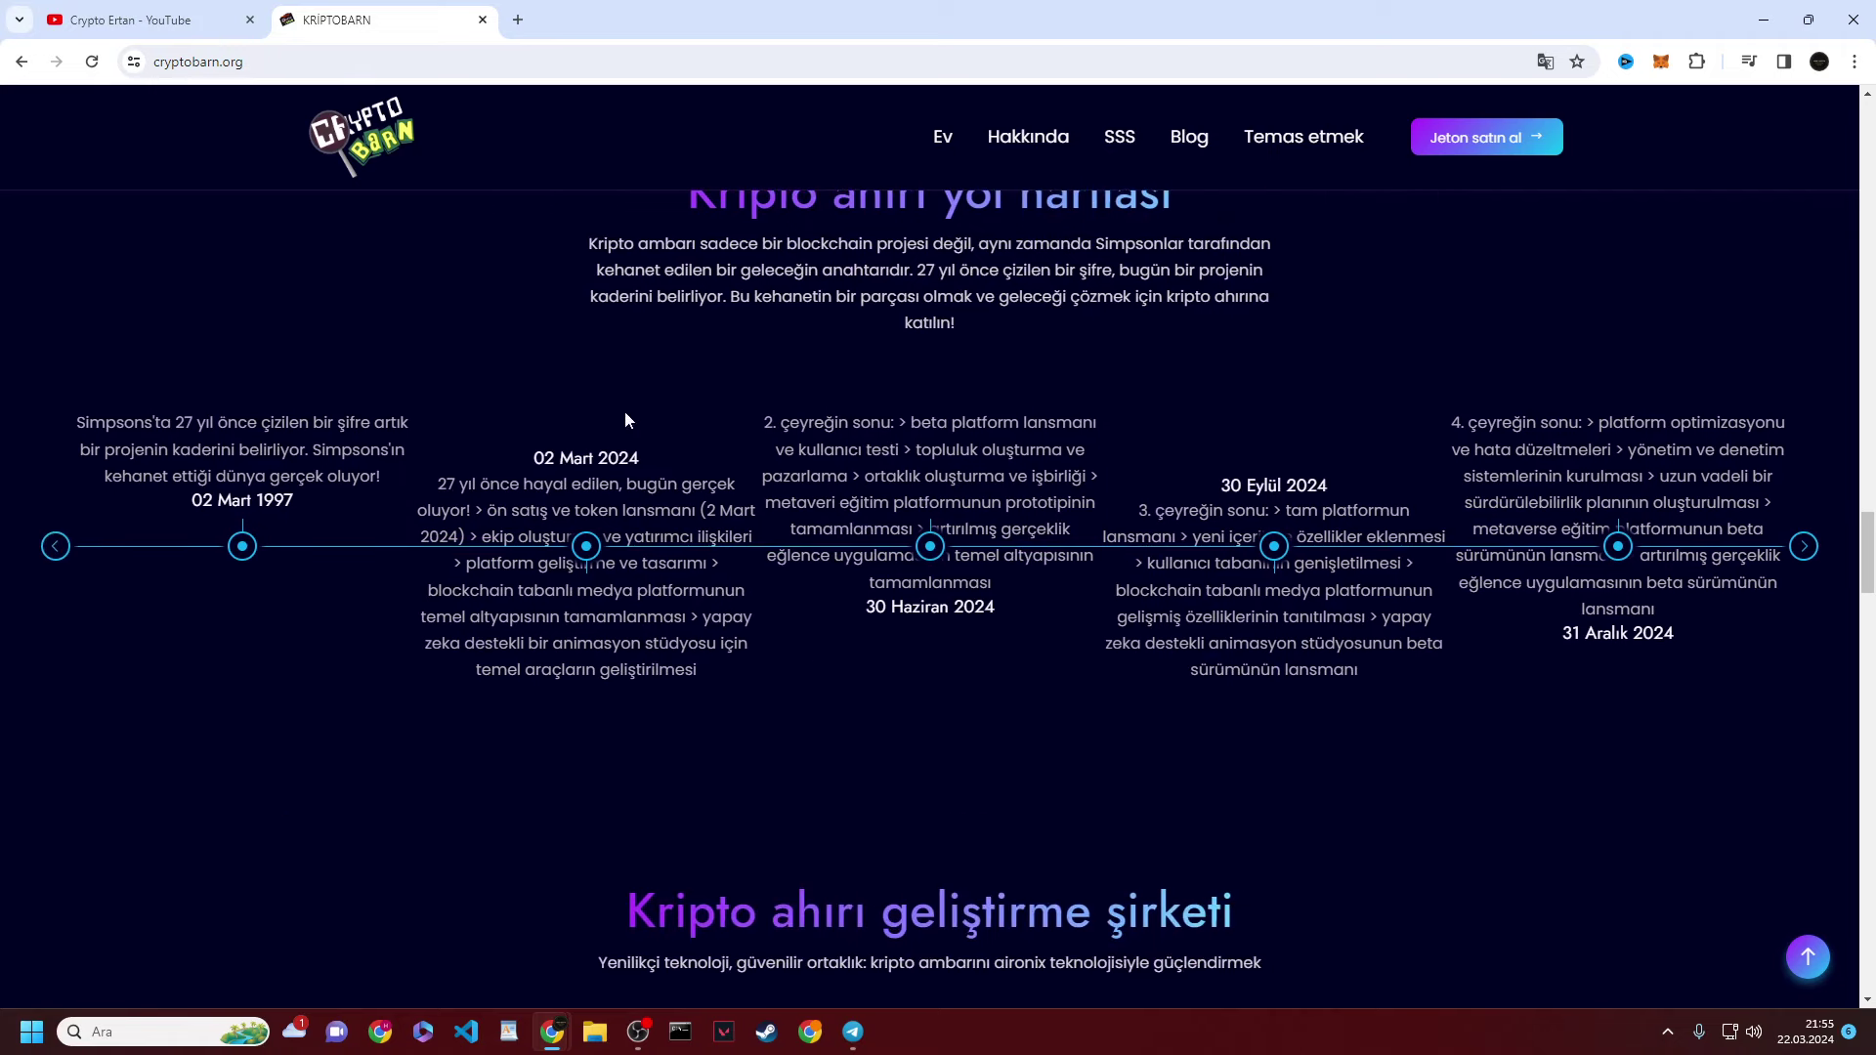
{"action": "scroll", "coordinate": [1400, 618], "scroll_direction": "down", "scroll_amount": 2}
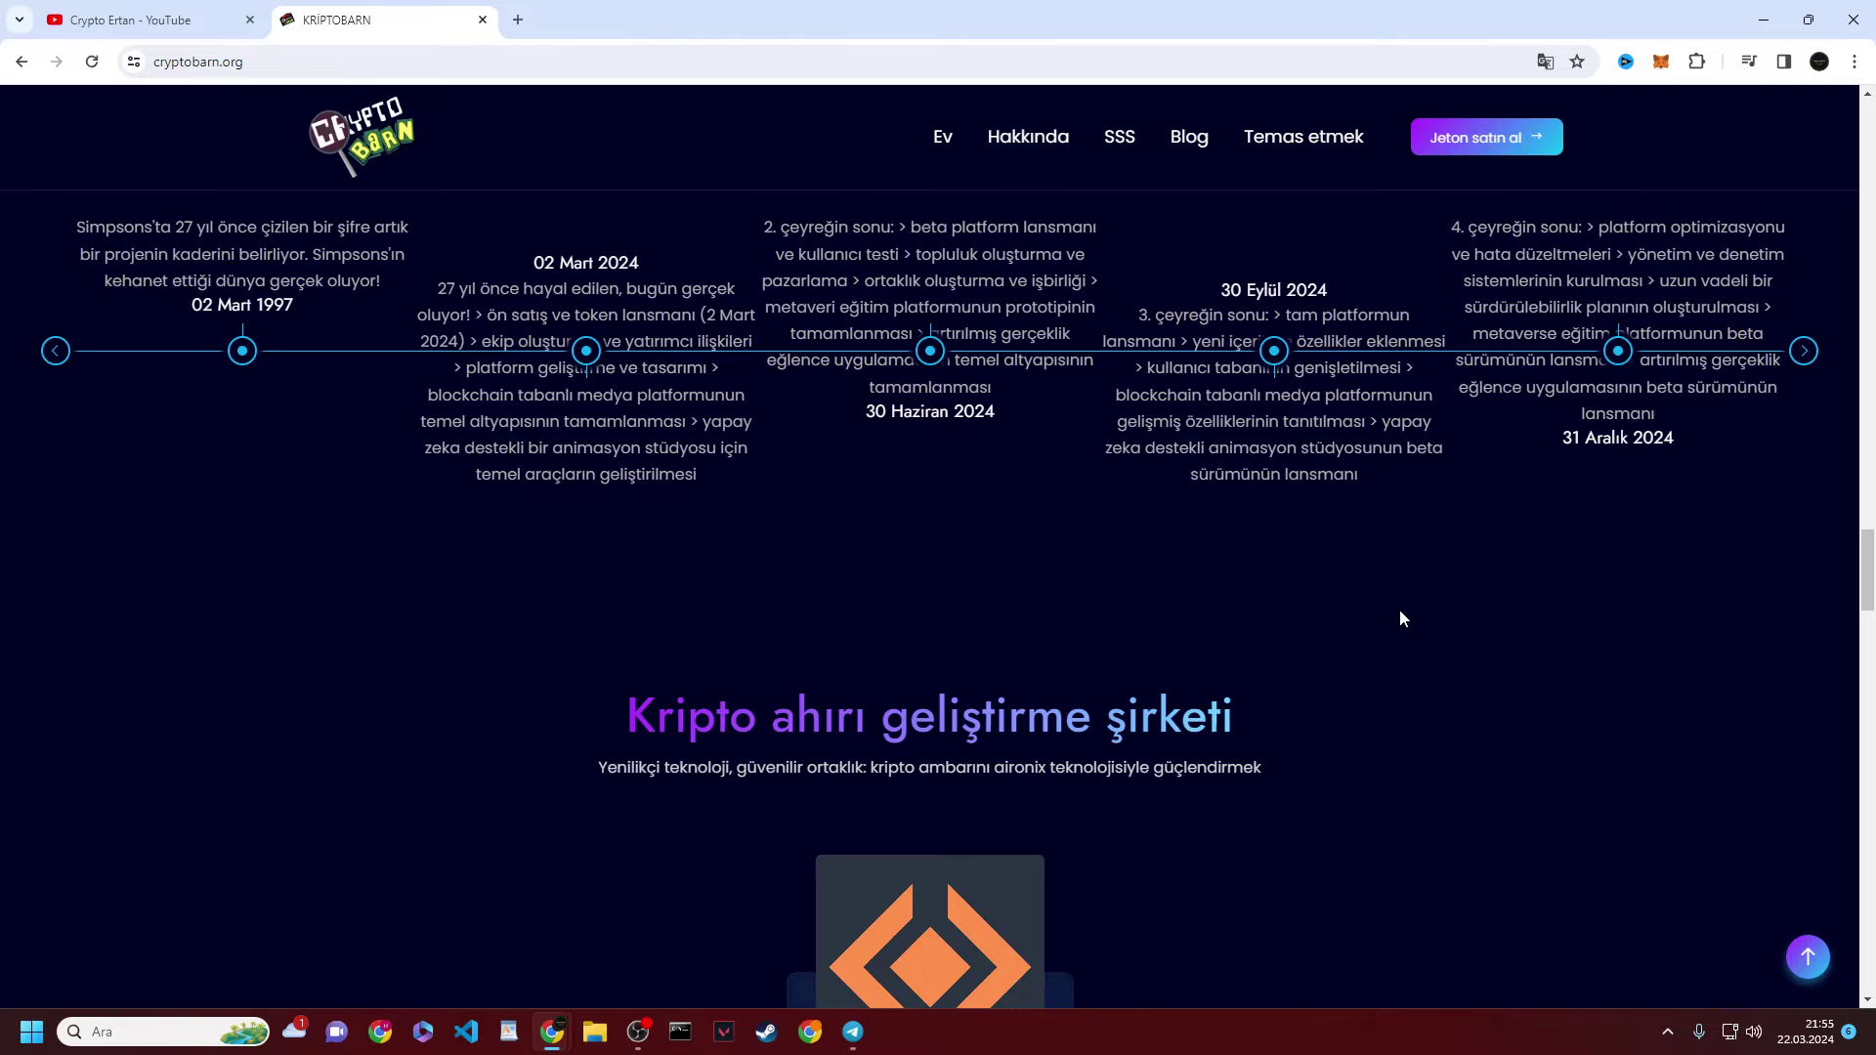
Look over the development company, frequently asked questions, partners and footer contact sections, and return to the start of the home page
{"action": "scroll", "coordinate": [1378, 619], "scroll_direction": "down", "scroll_amount": 2}
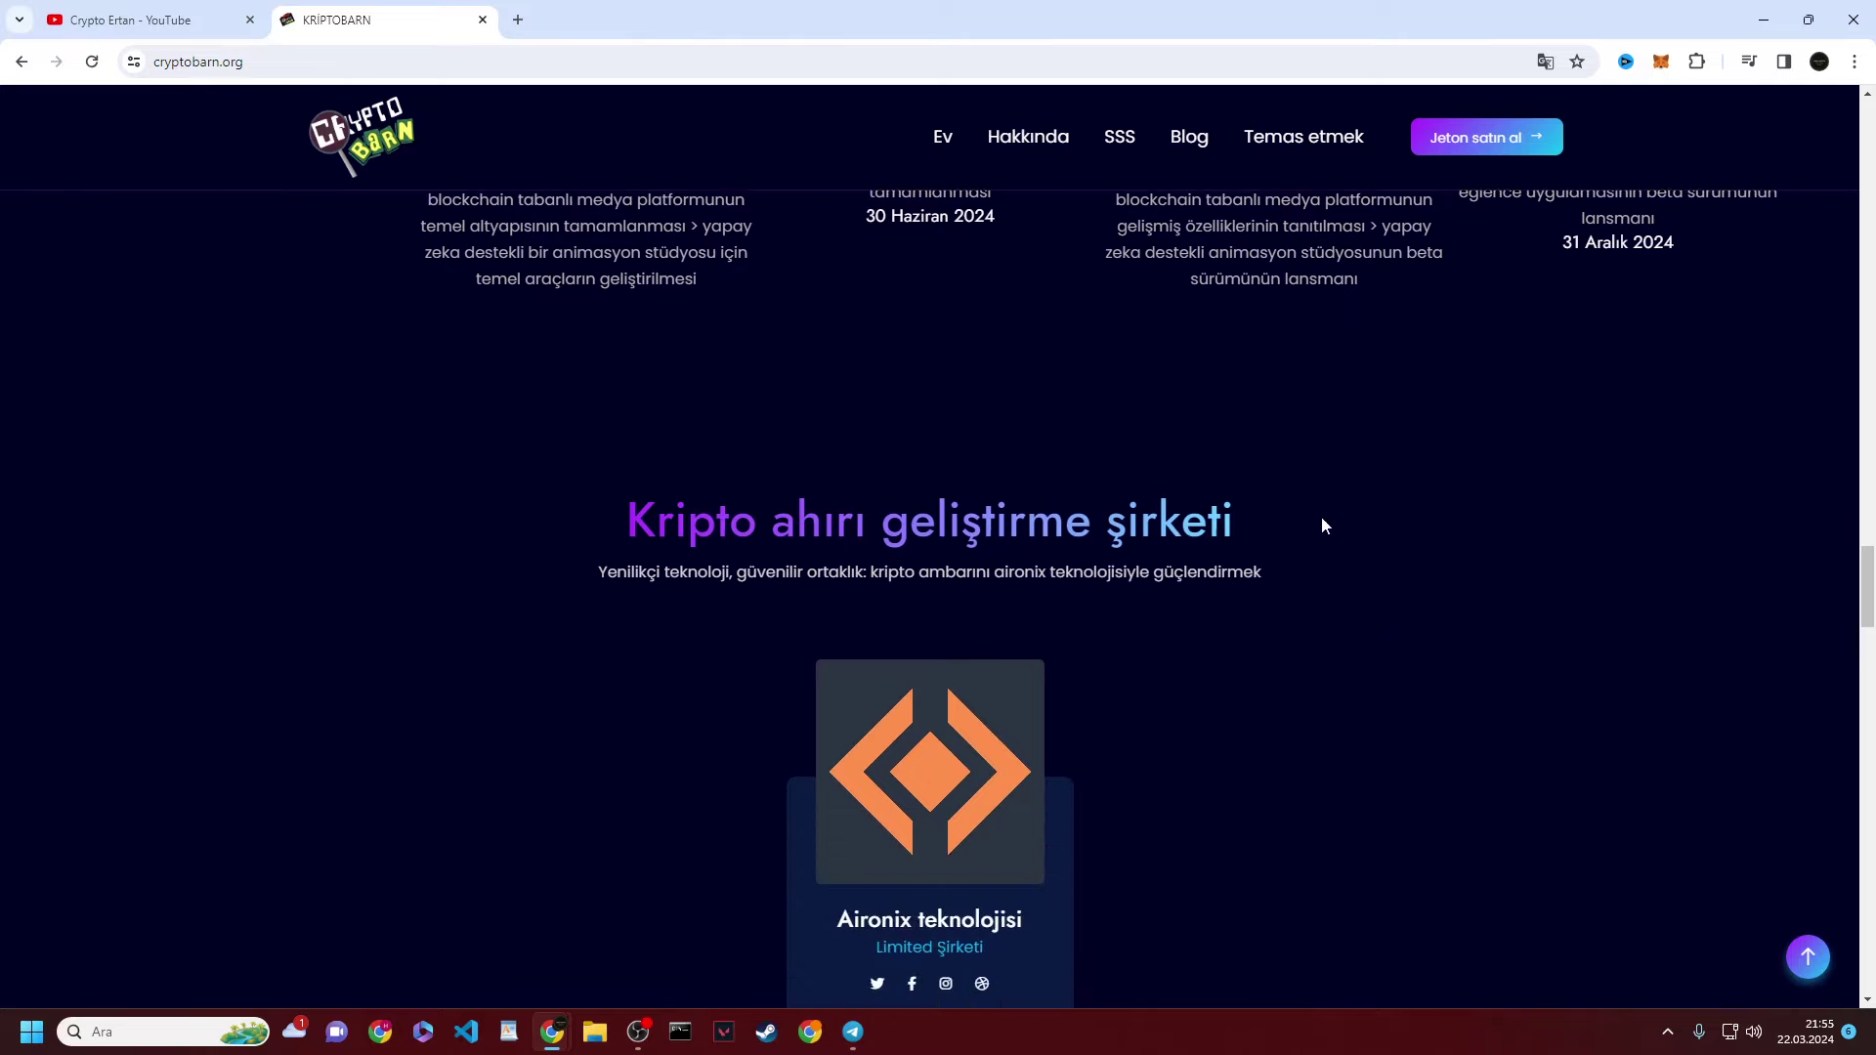
{"action": "scroll", "coordinate": [1323, 524], "scroll_direction": "down", "scroll_amount": 3}
{"action": "scroll", "coordinate": [688, 234], "scroll_direction": "down", "scroll_amount": 5}
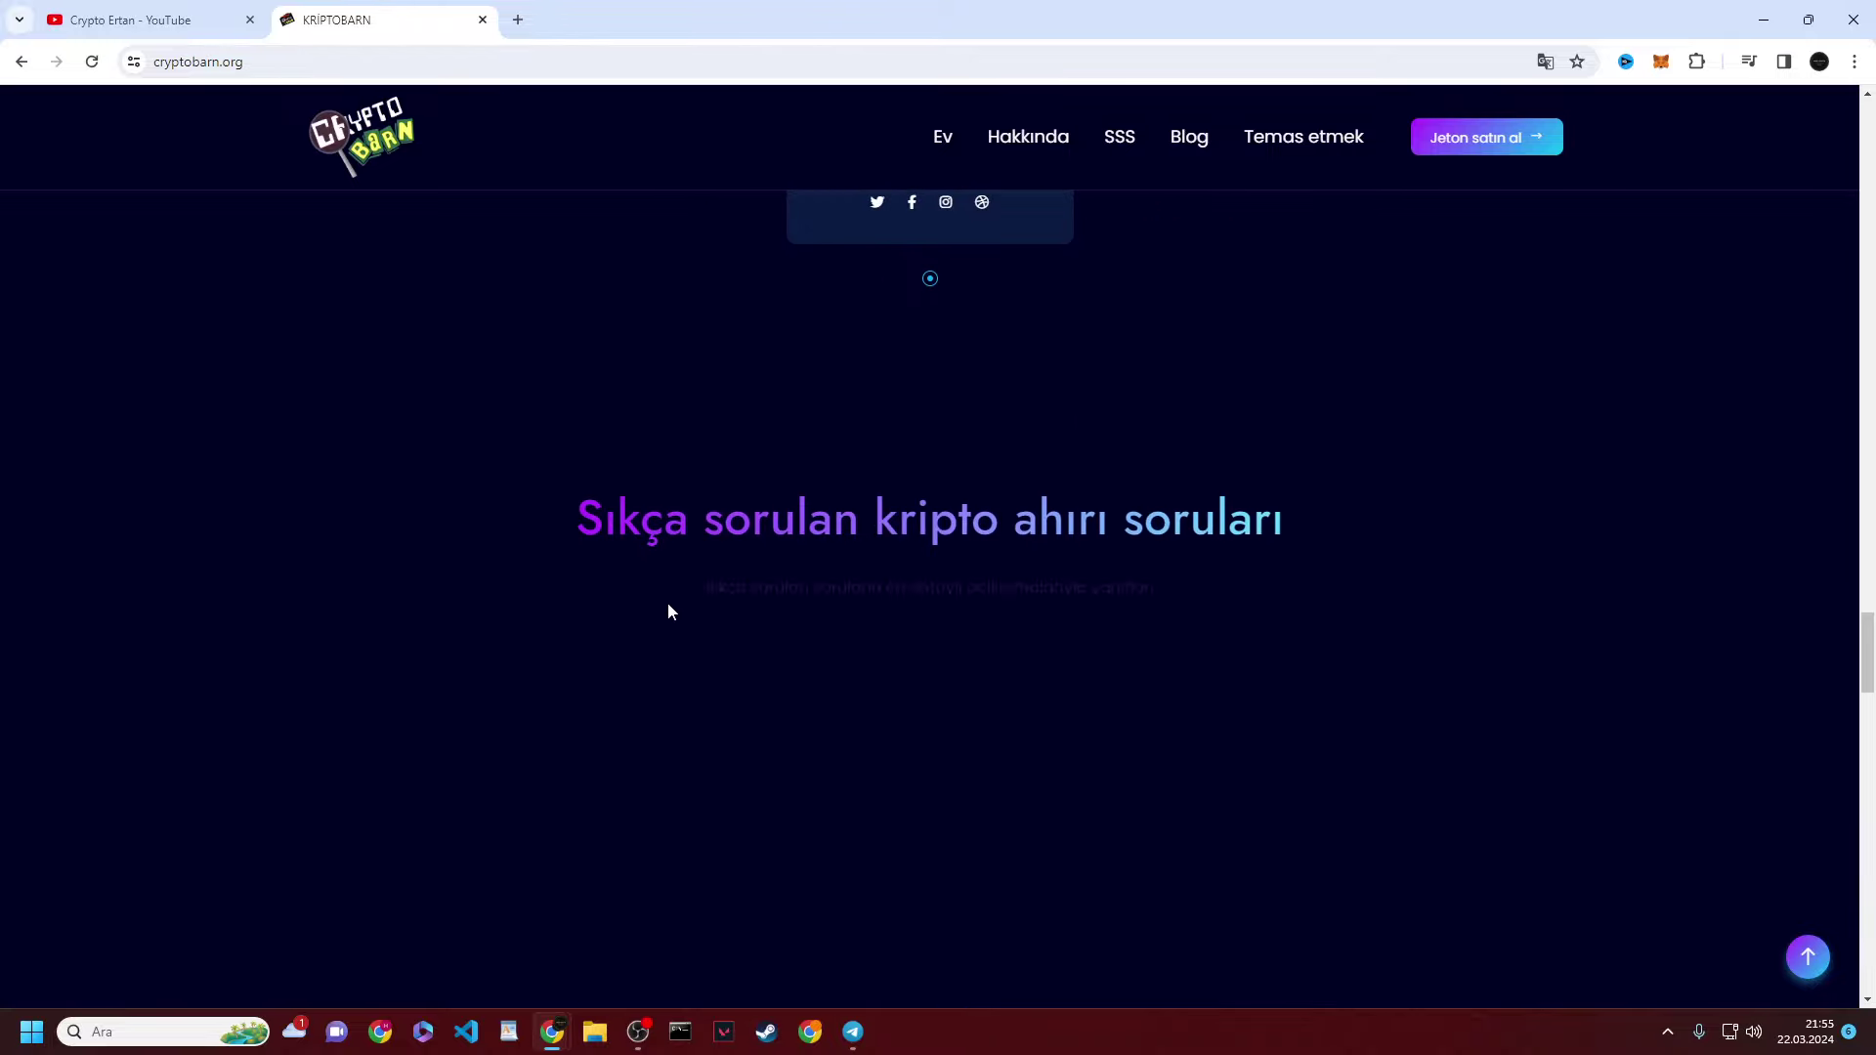
{"action": "scroll", "coordinate": [977, 548], "scroll_direction": "down", "scroll_amount": 4}
{"action": "scroll", "coordinate": [1212, 507], "scroll_direction": "down", "scroll_amount": 15}
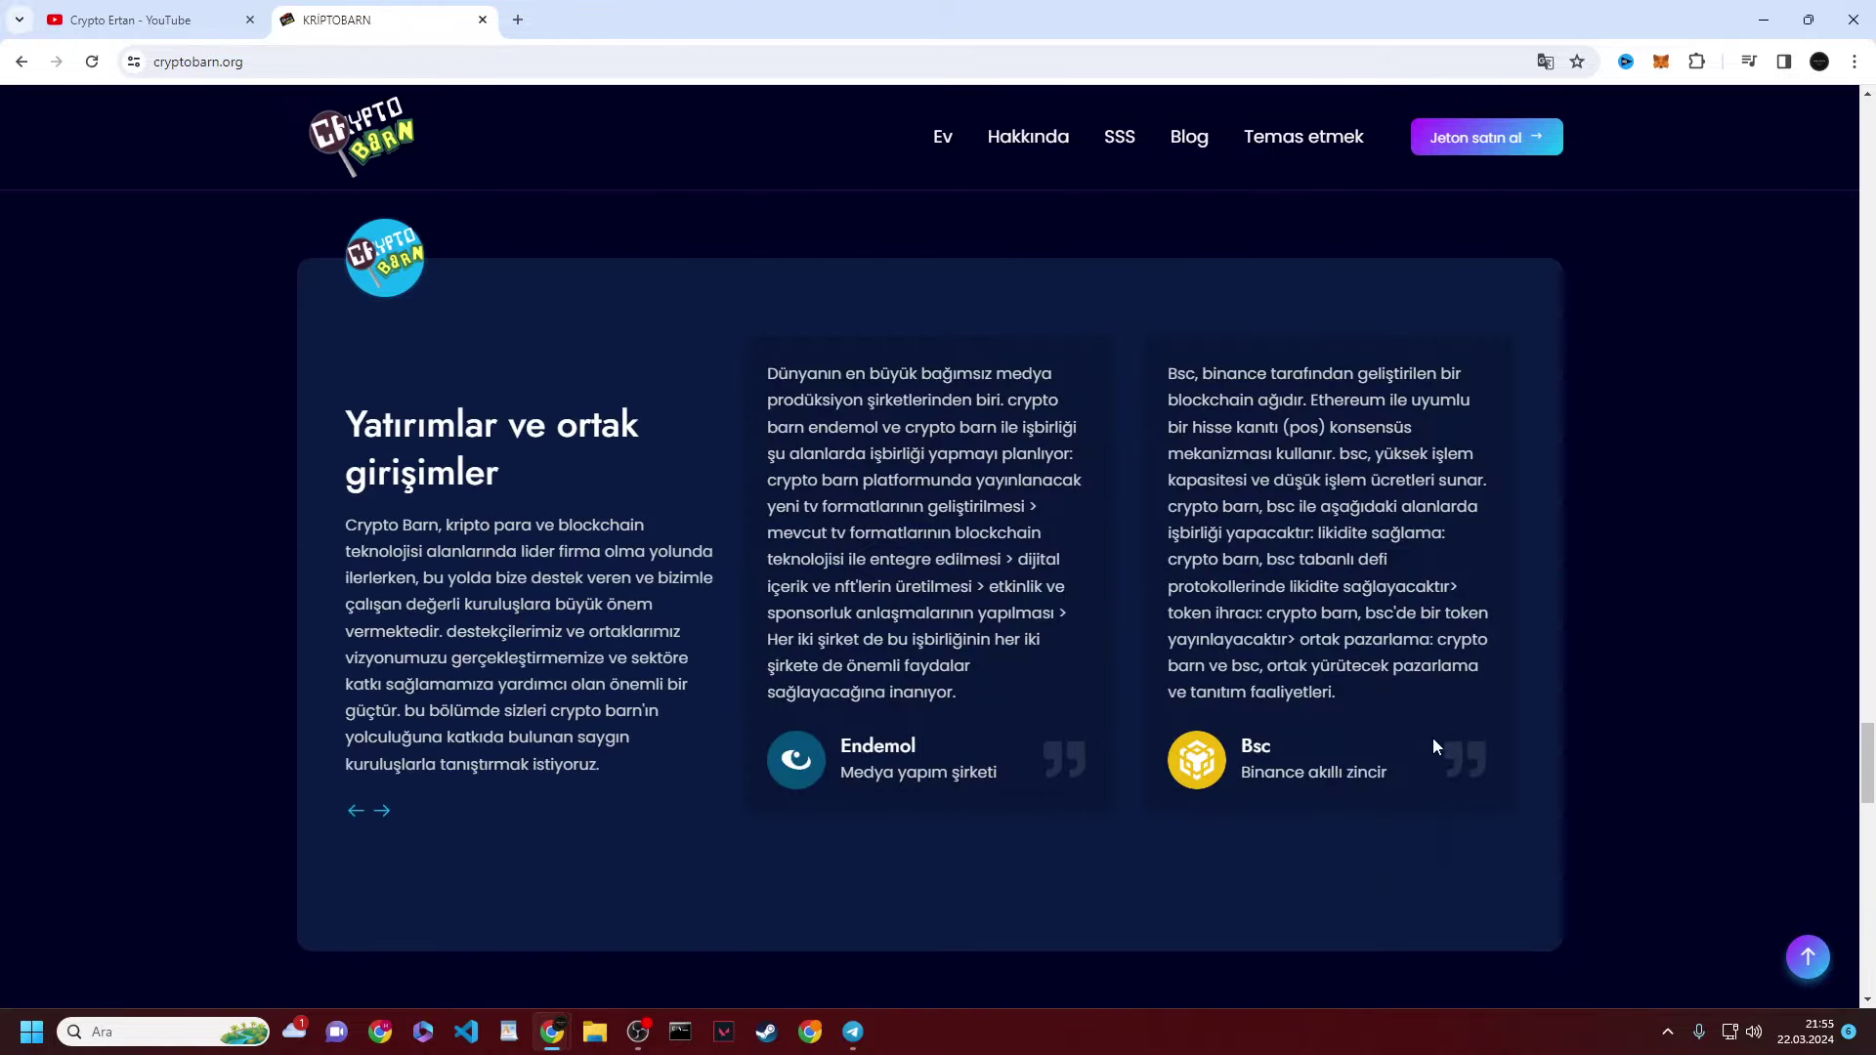
{"action": "scroll", "coordinate": [1622, 612], "scroll_direction": "down", "scroll_amount": 15}
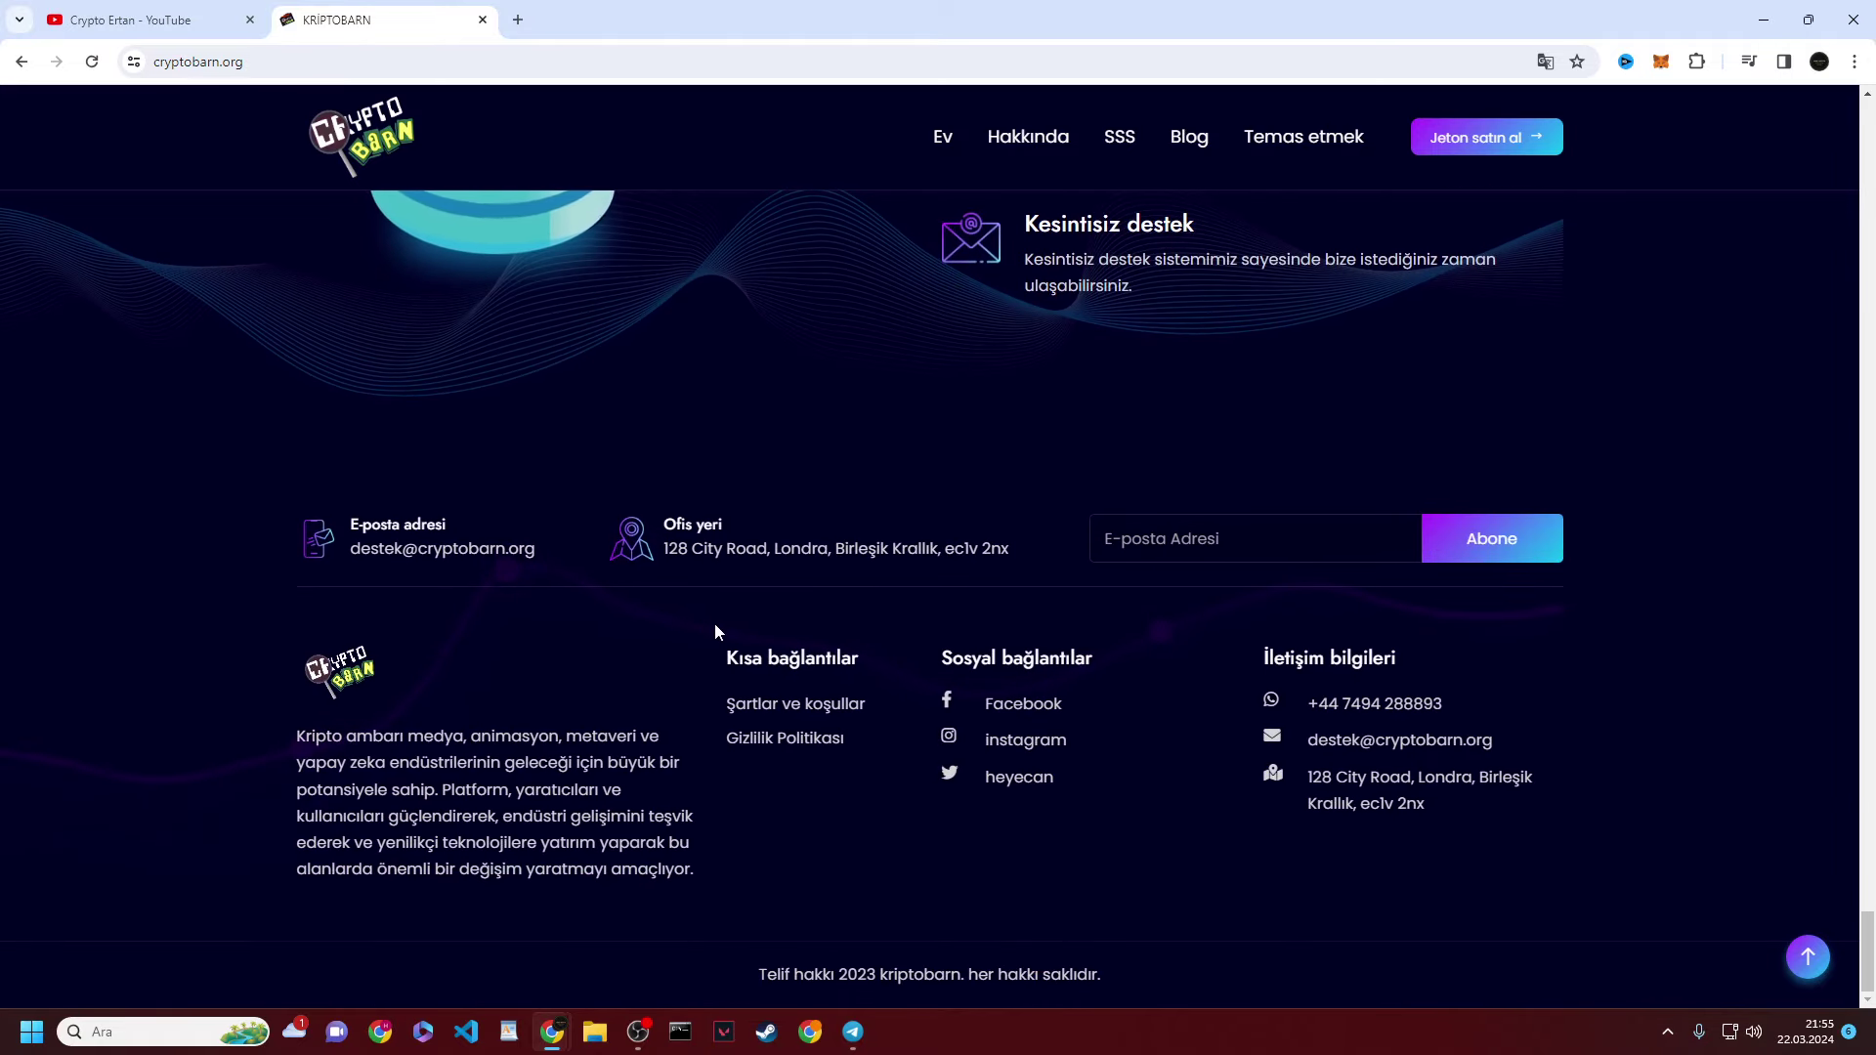
{"action": "scroll", "coordinate": [1713, 704], "scroll_direction": "up", "scroll_amount": 20}
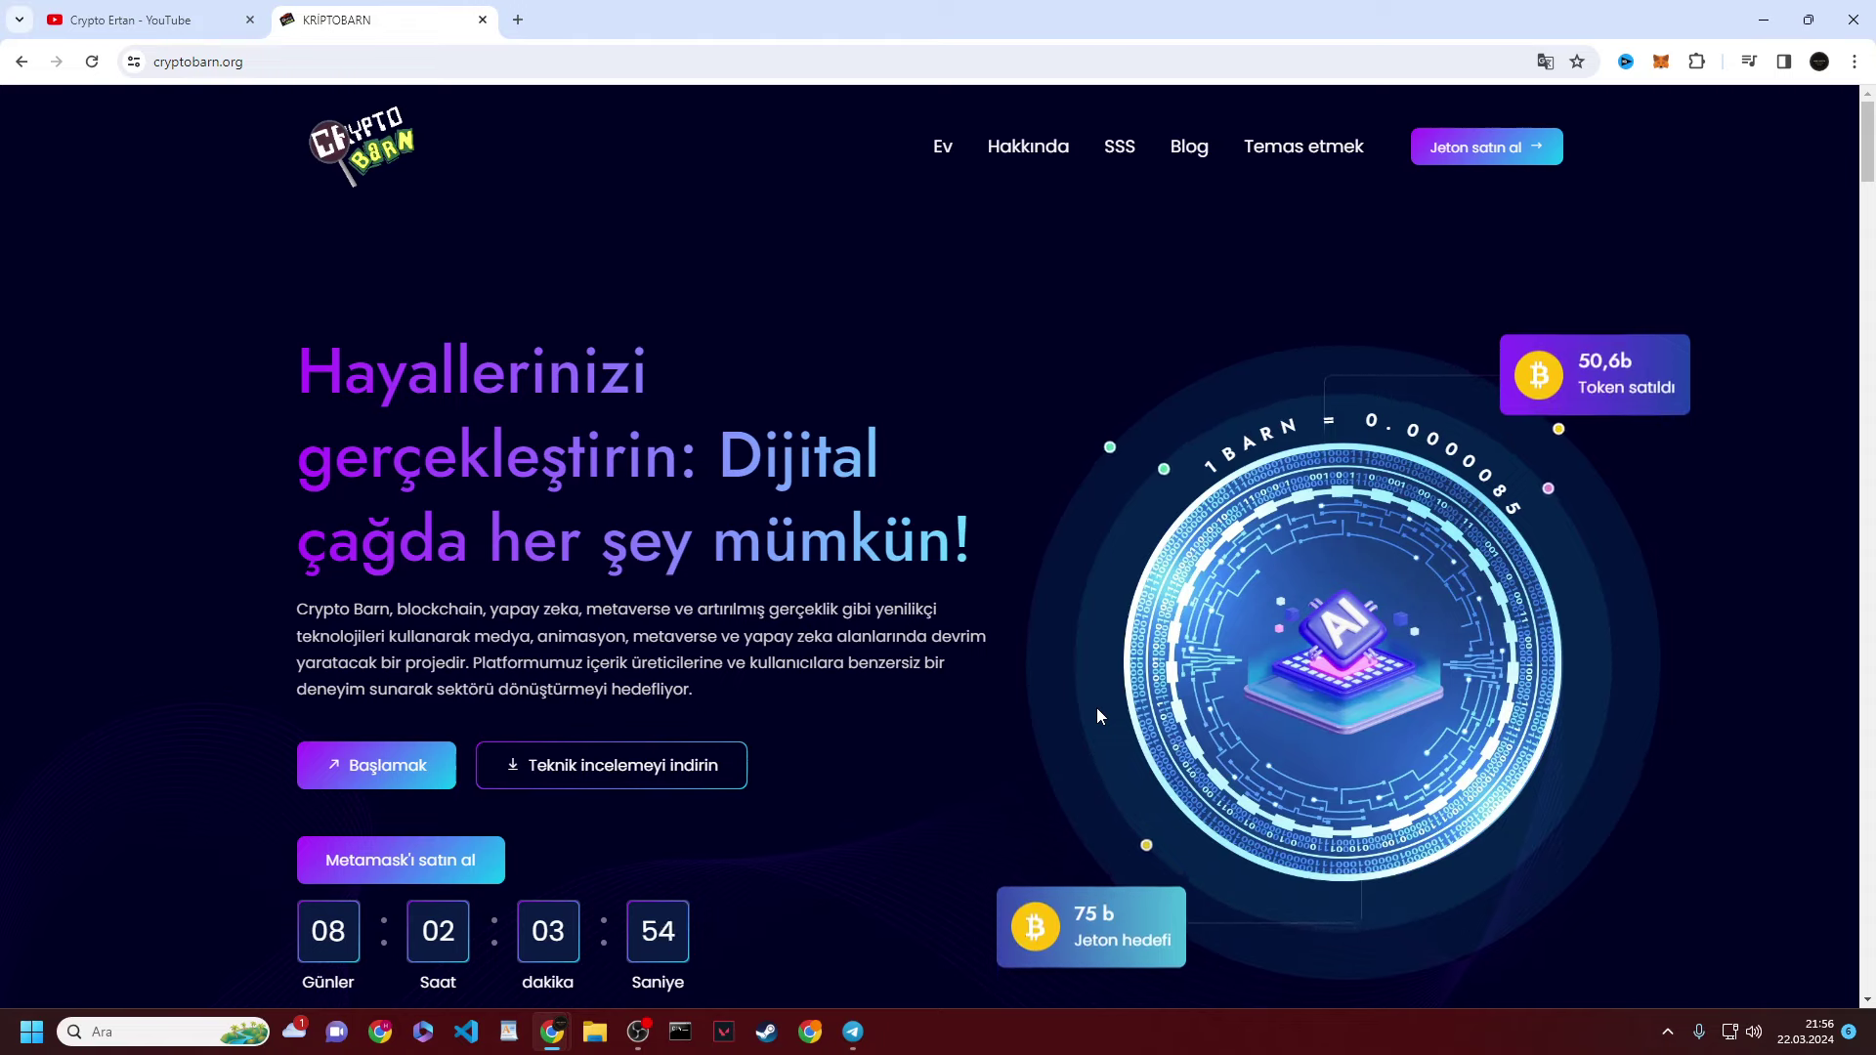
Get started from the home page and open the sign-up form for a new account
{"action": "left_click", "coordinate": [379, 787]}
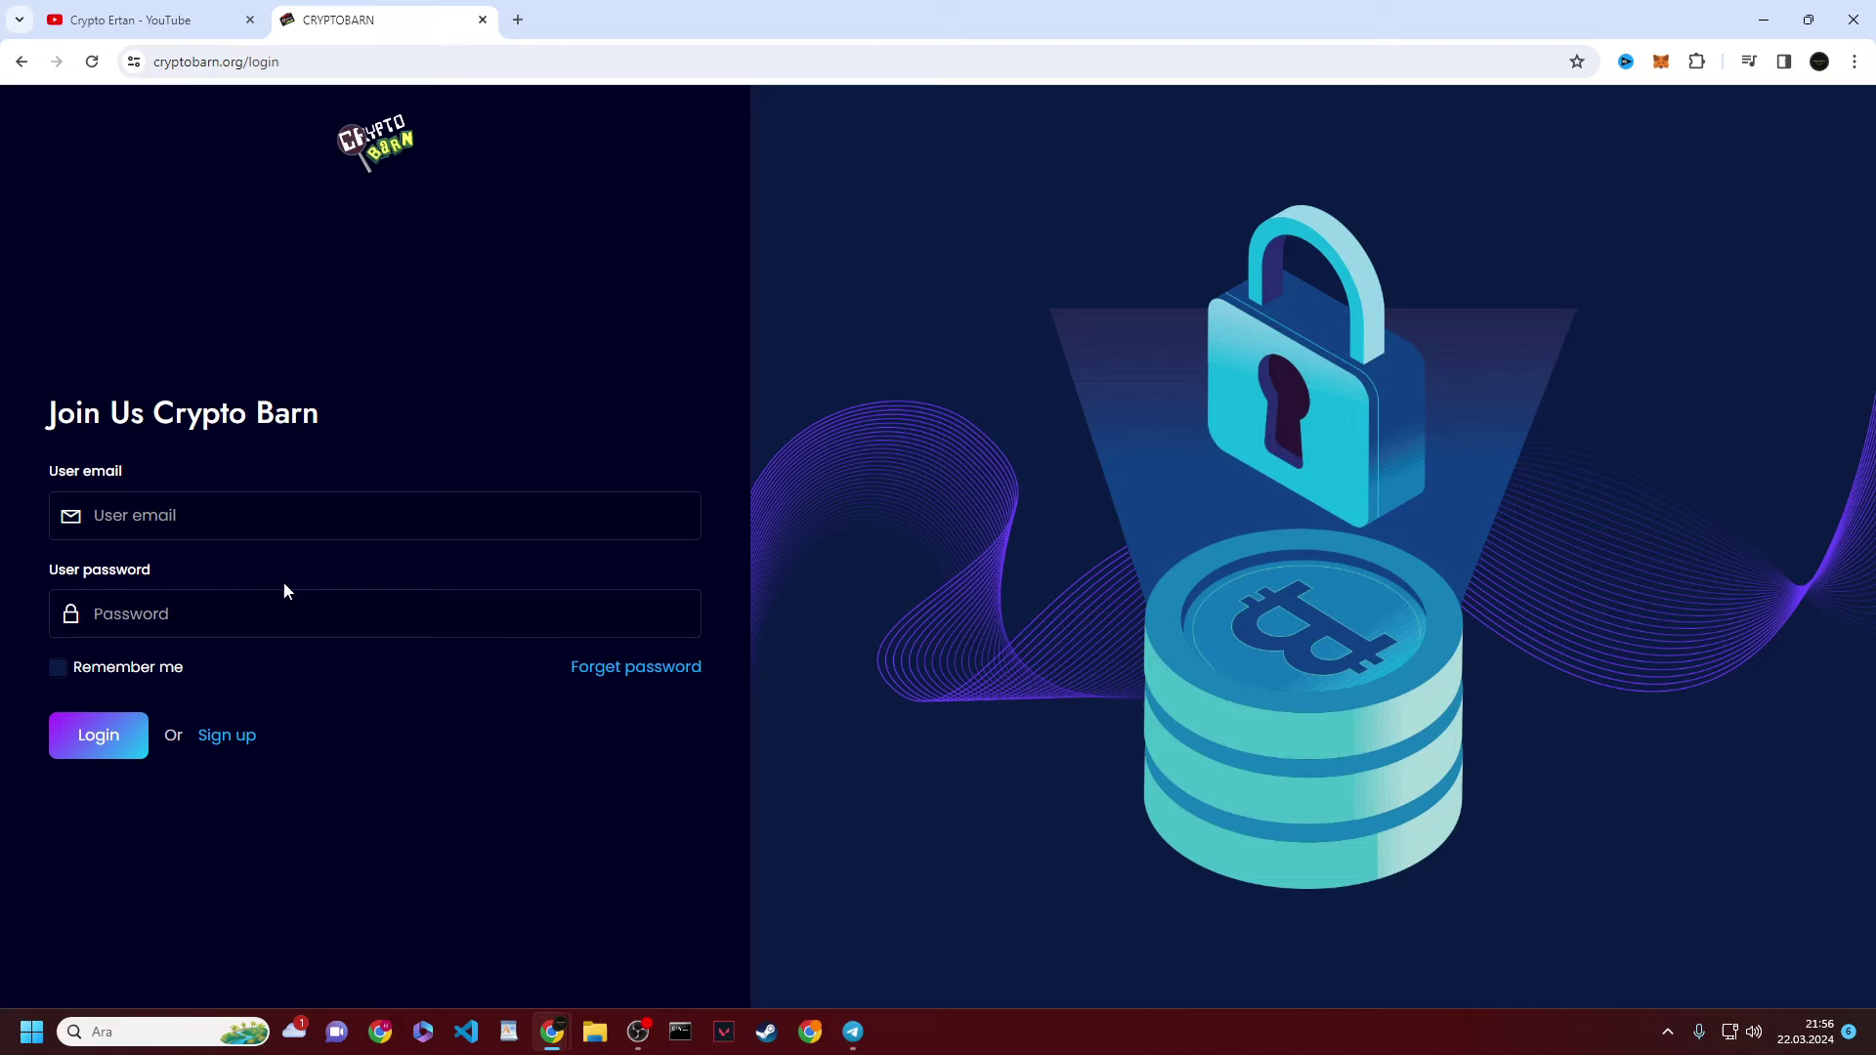
{"action": "left_click", "coordinate": [242, 734]}
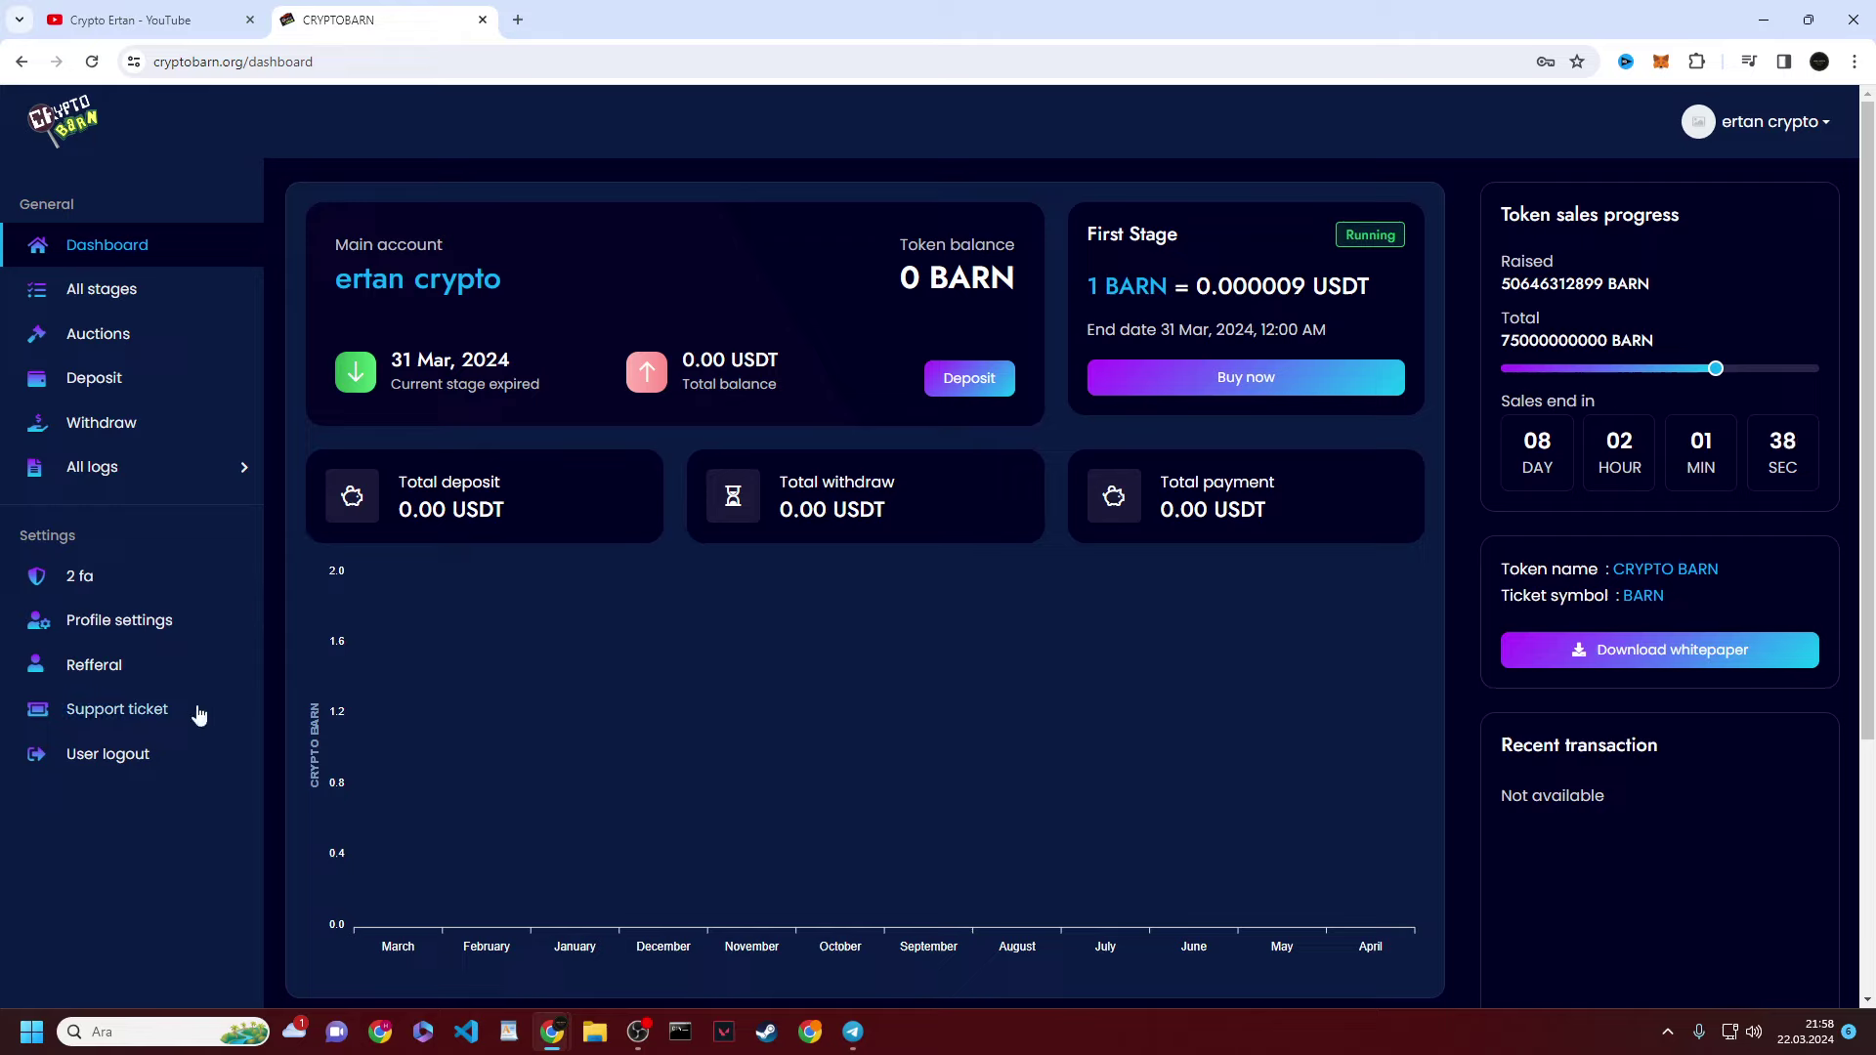
Check the referral page, and find and highlight the account's referral link on the dashboard
{"action": "left_click", "coordinate": [162, 684]}
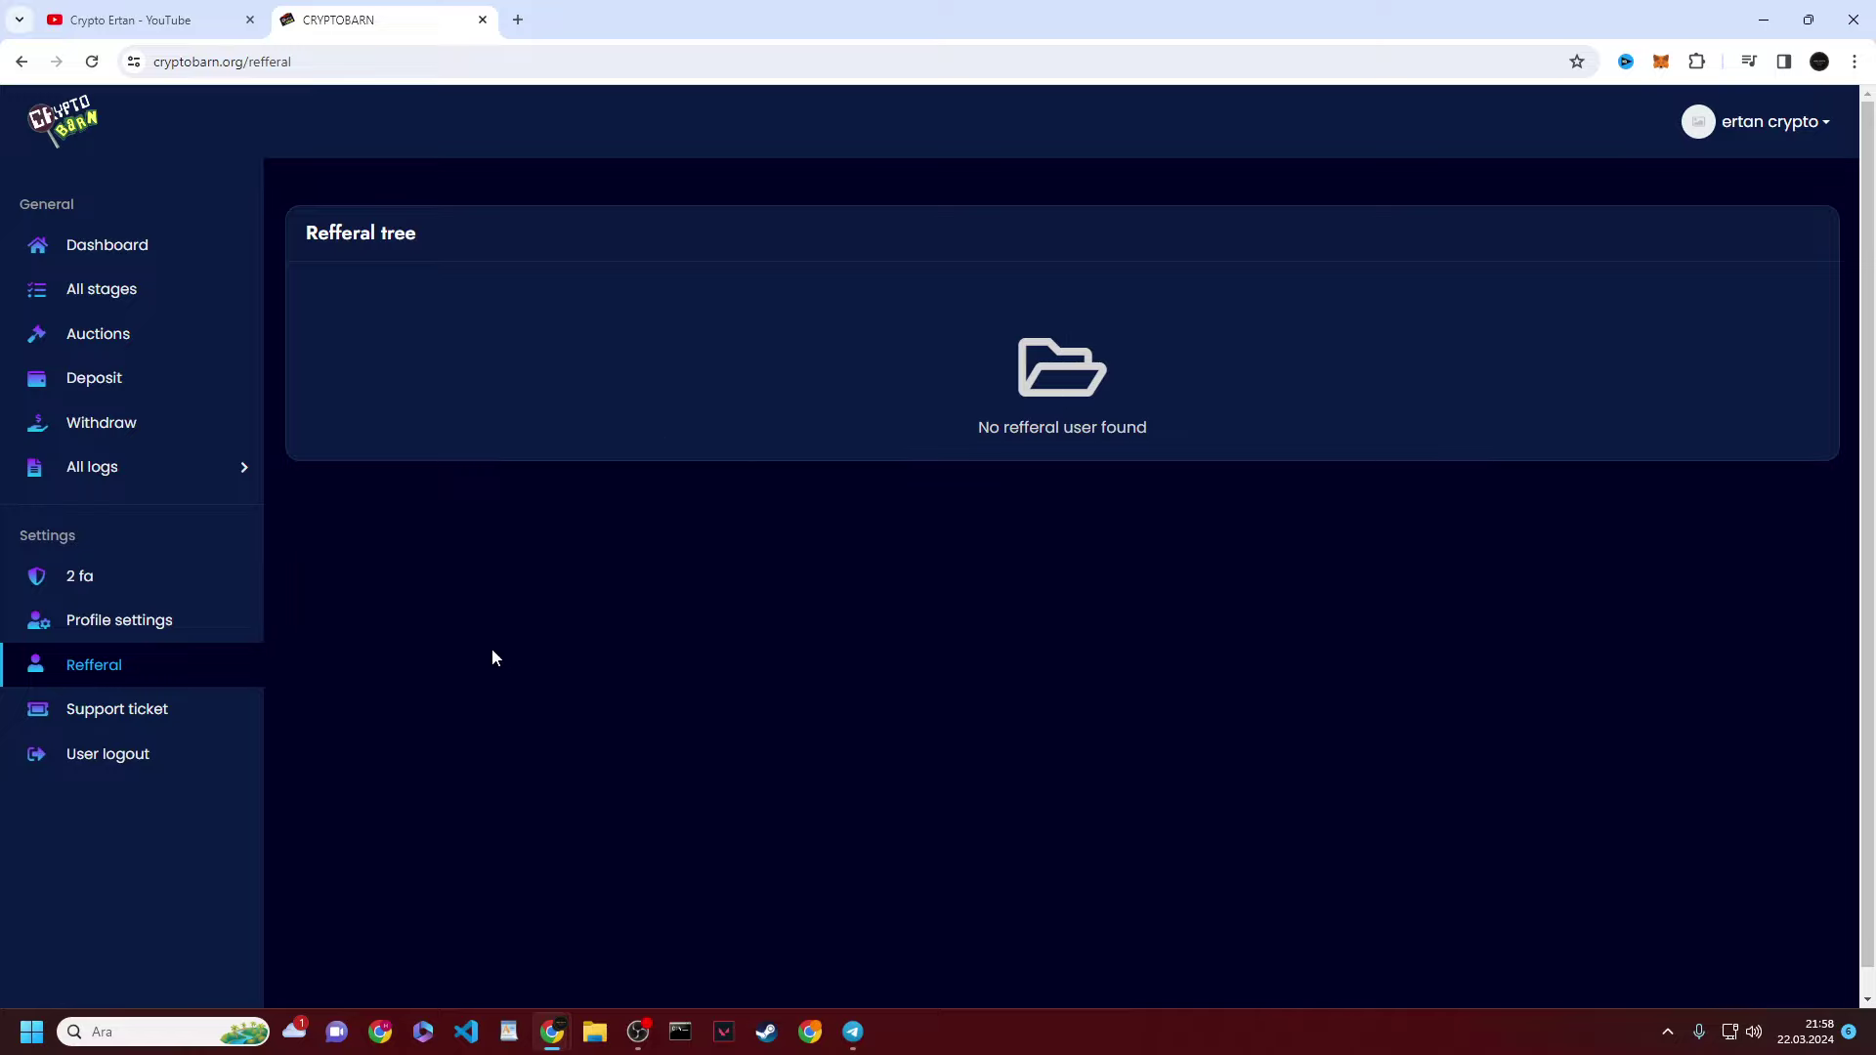
{"action": "left_click", "coordinate": [174, 626]}
{"action": "scroll", "coordinate": [733, 647], "scroll_direction": "down", "scroll_amount": 4}
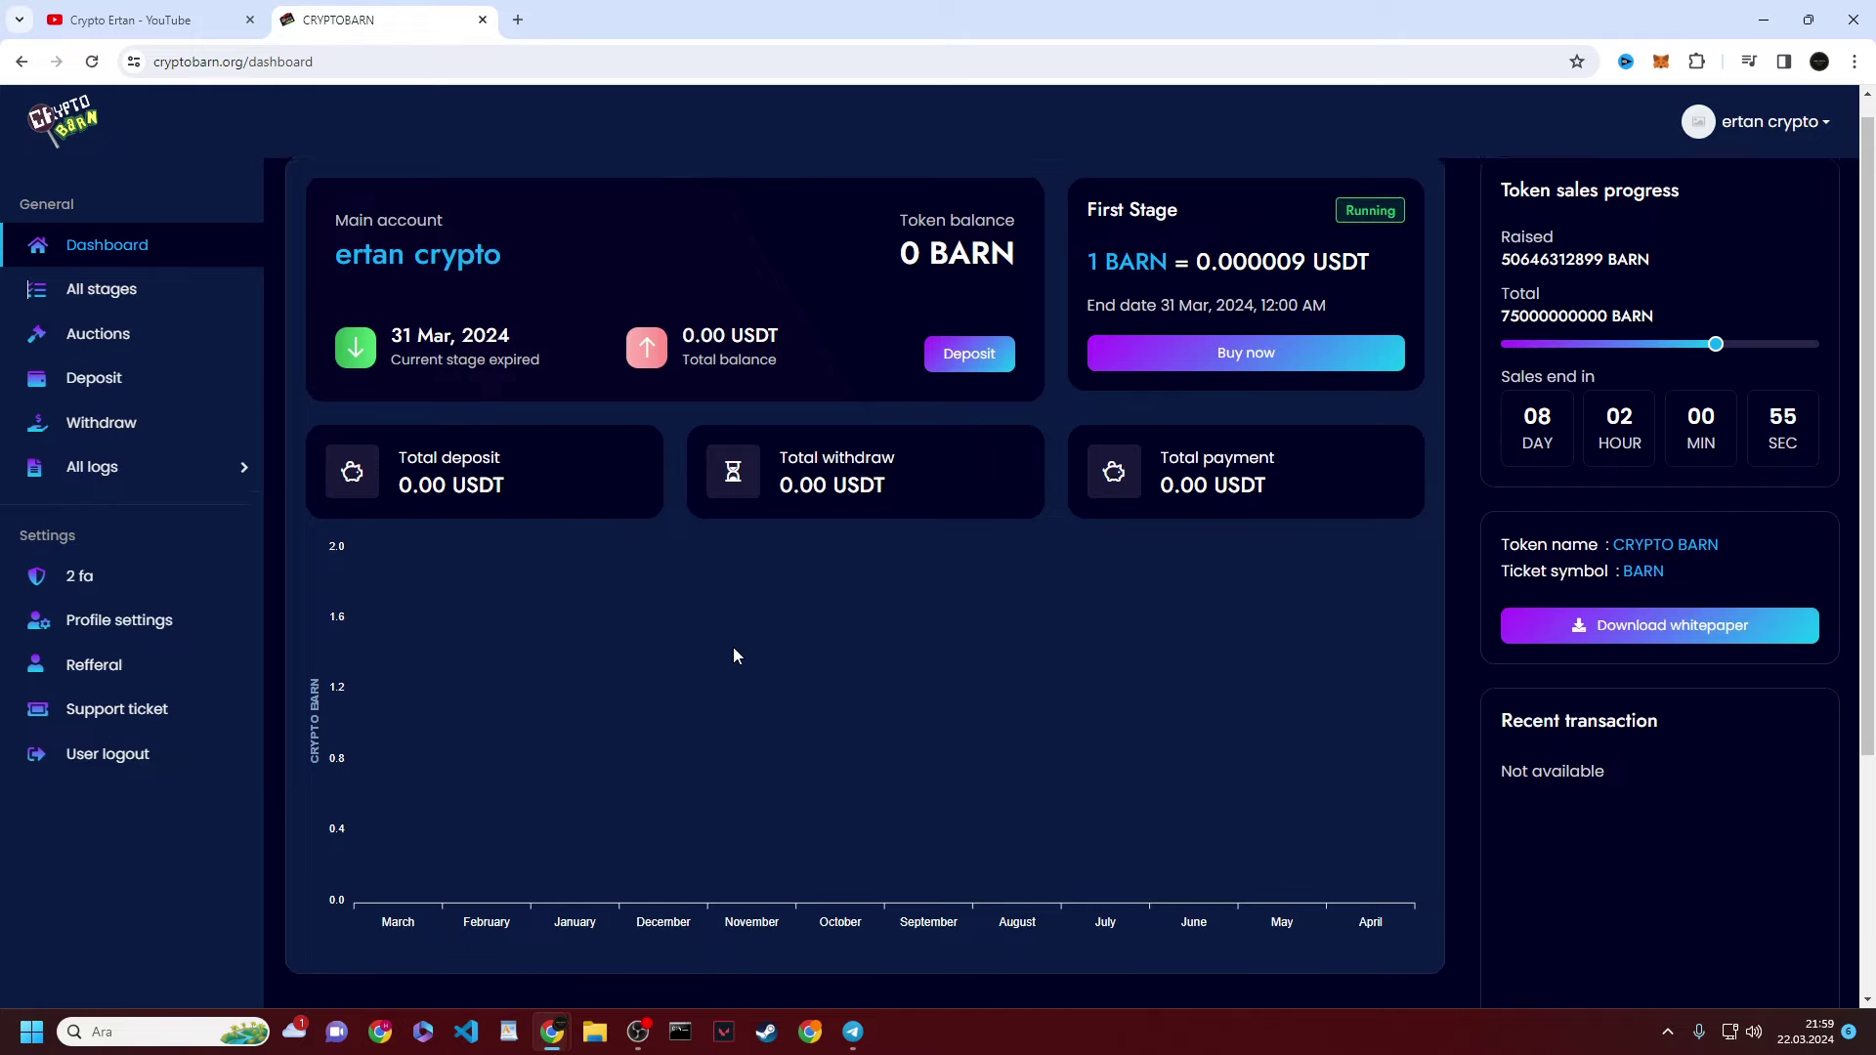
{"action": "left_click_drag", "start_coordinate": [288, 721], "coordinate": [401, 718]}
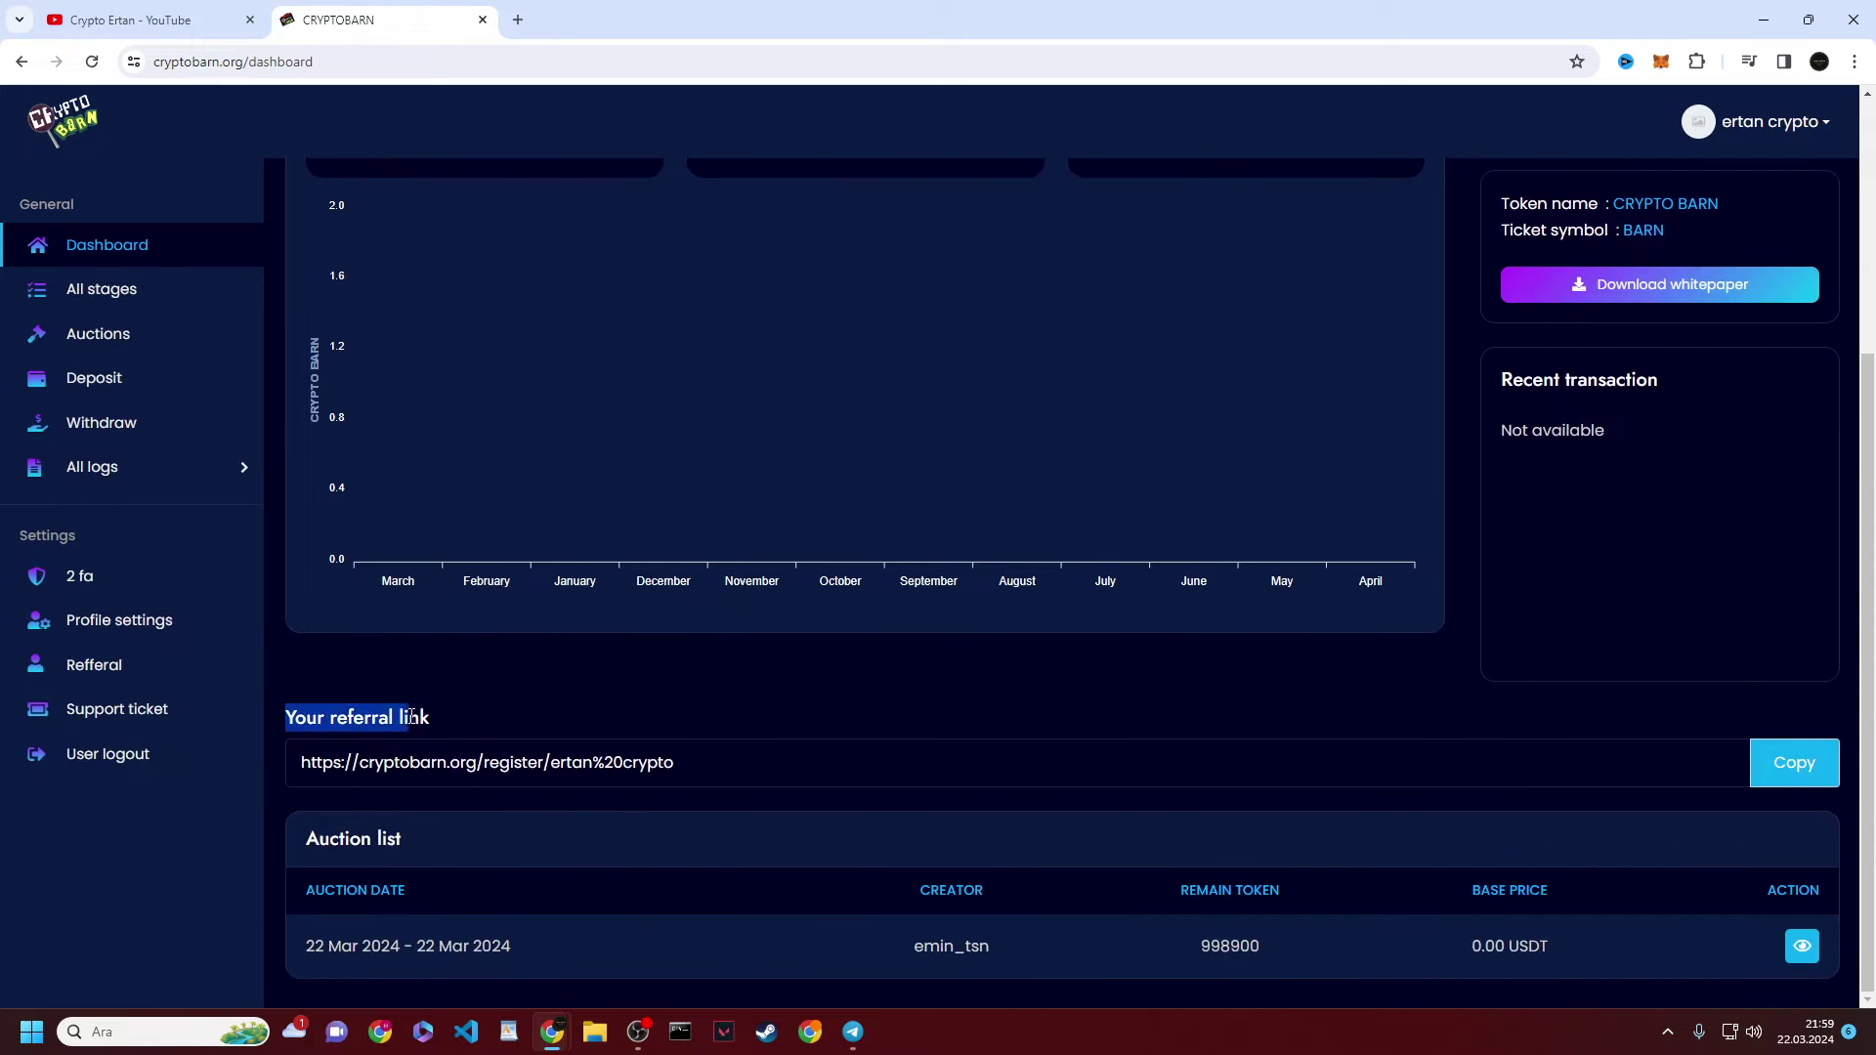
{"action": "left_click", "coordinate": [411, 716]}
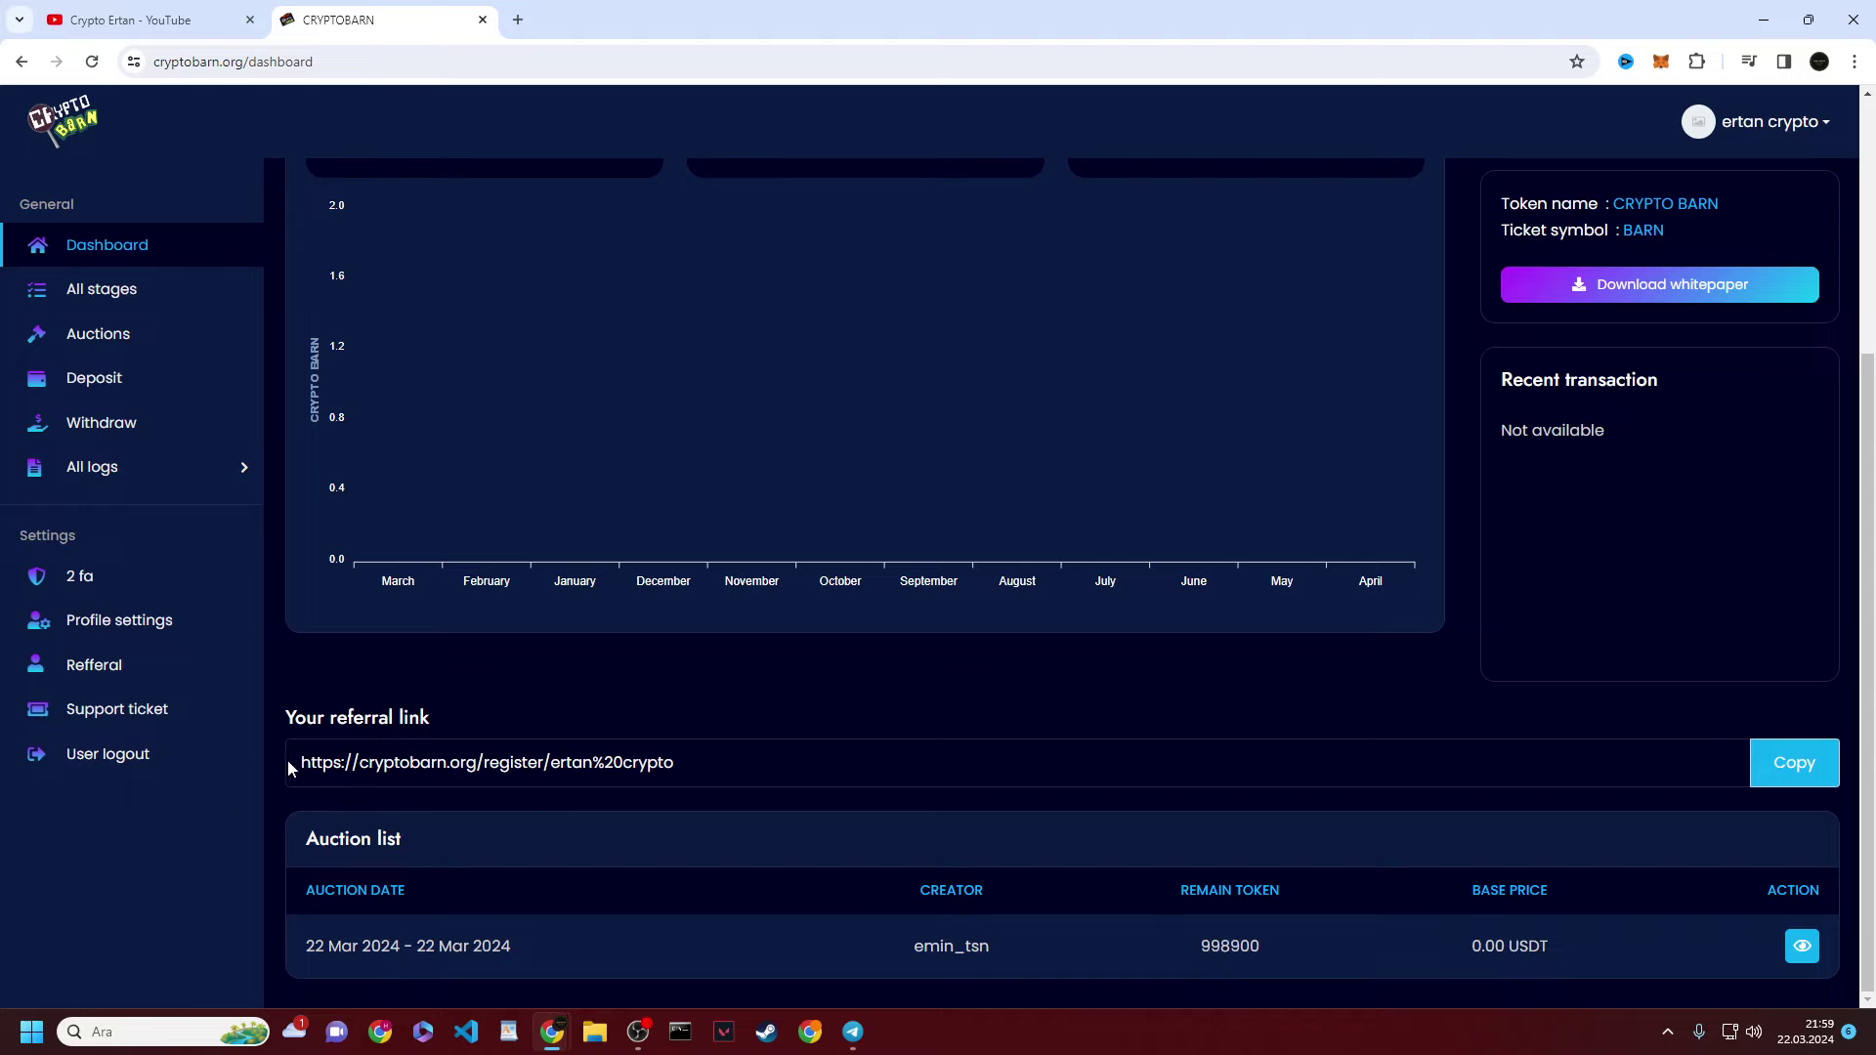
{"action": "left_click_drag", "start_coordinate": [287, 759], "coordinate": [681, 762]}
{"action": "left_click", "coordinate": [682, 762]}
{"action": "triple_click", "coordinate": [1411, 774]}
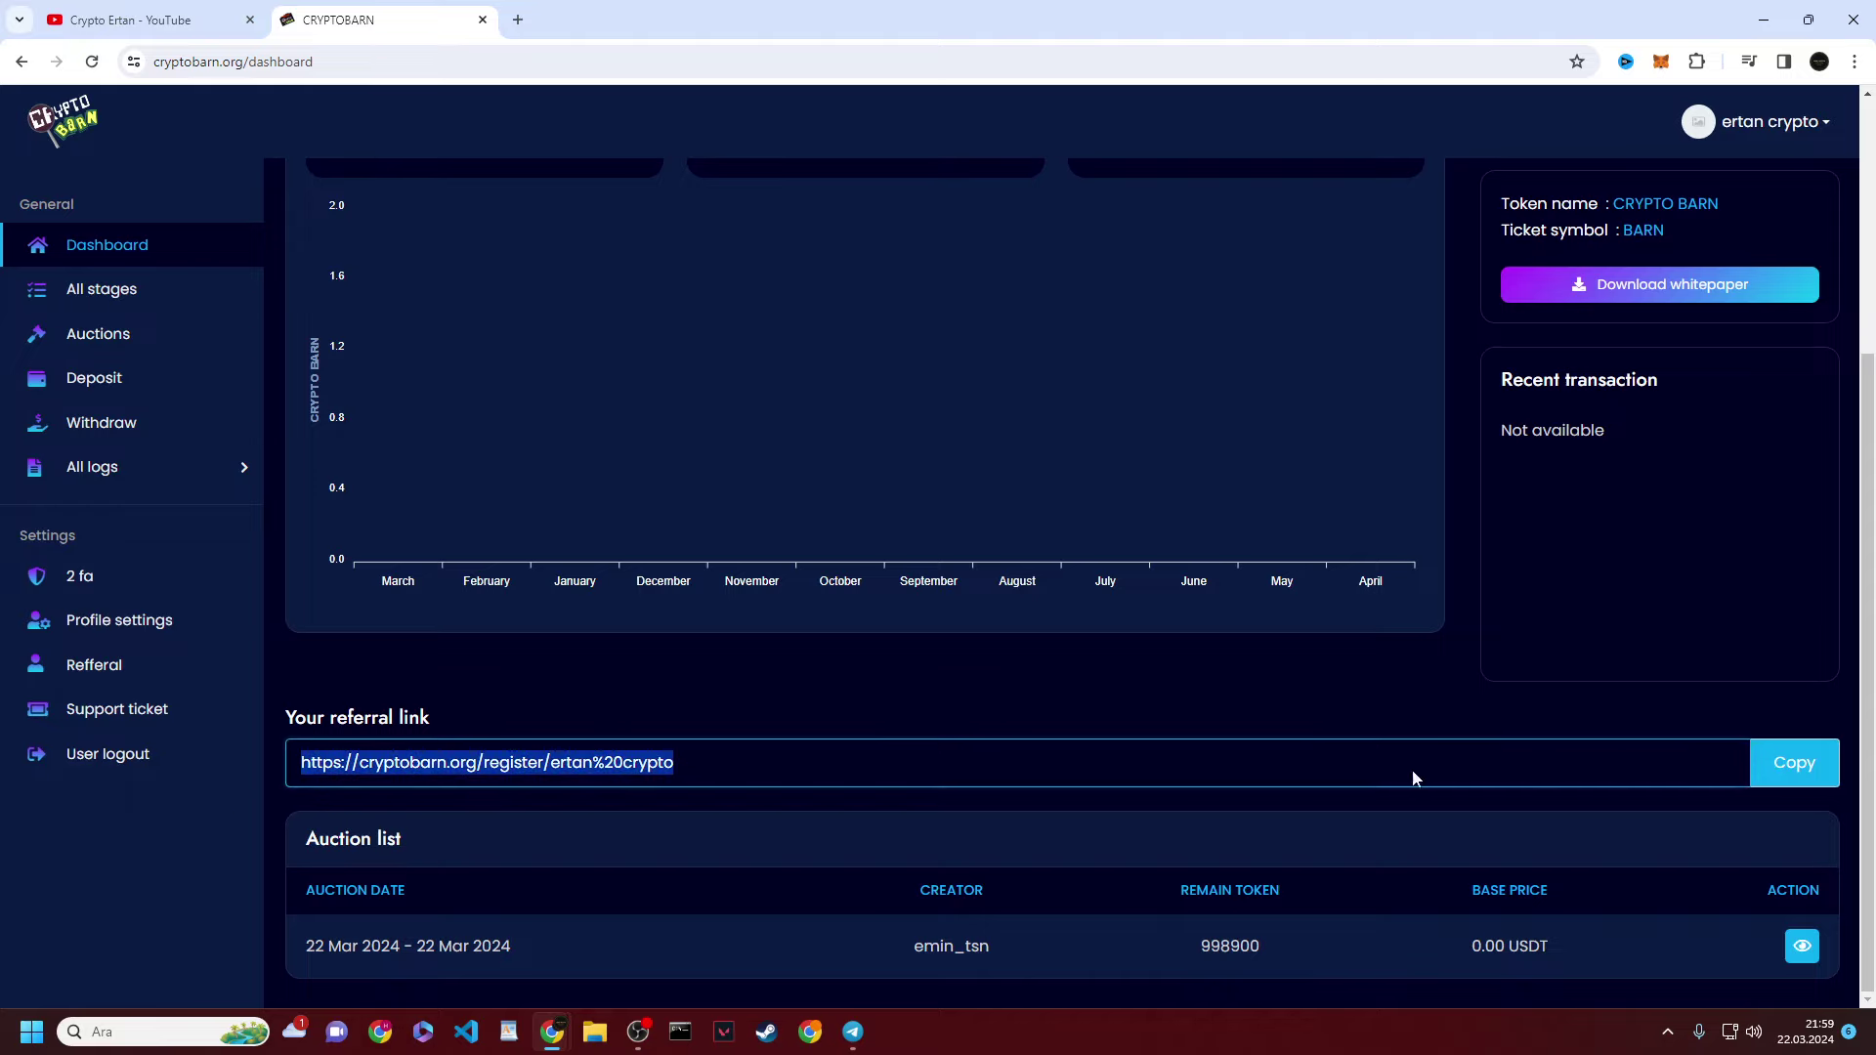
Open the token purchase page for the first stage and choose USDT as the payment currency
{"action": "scroll", "coordinate": [791, 729], "scroll_direction": "up", "scroll_amount": 4}
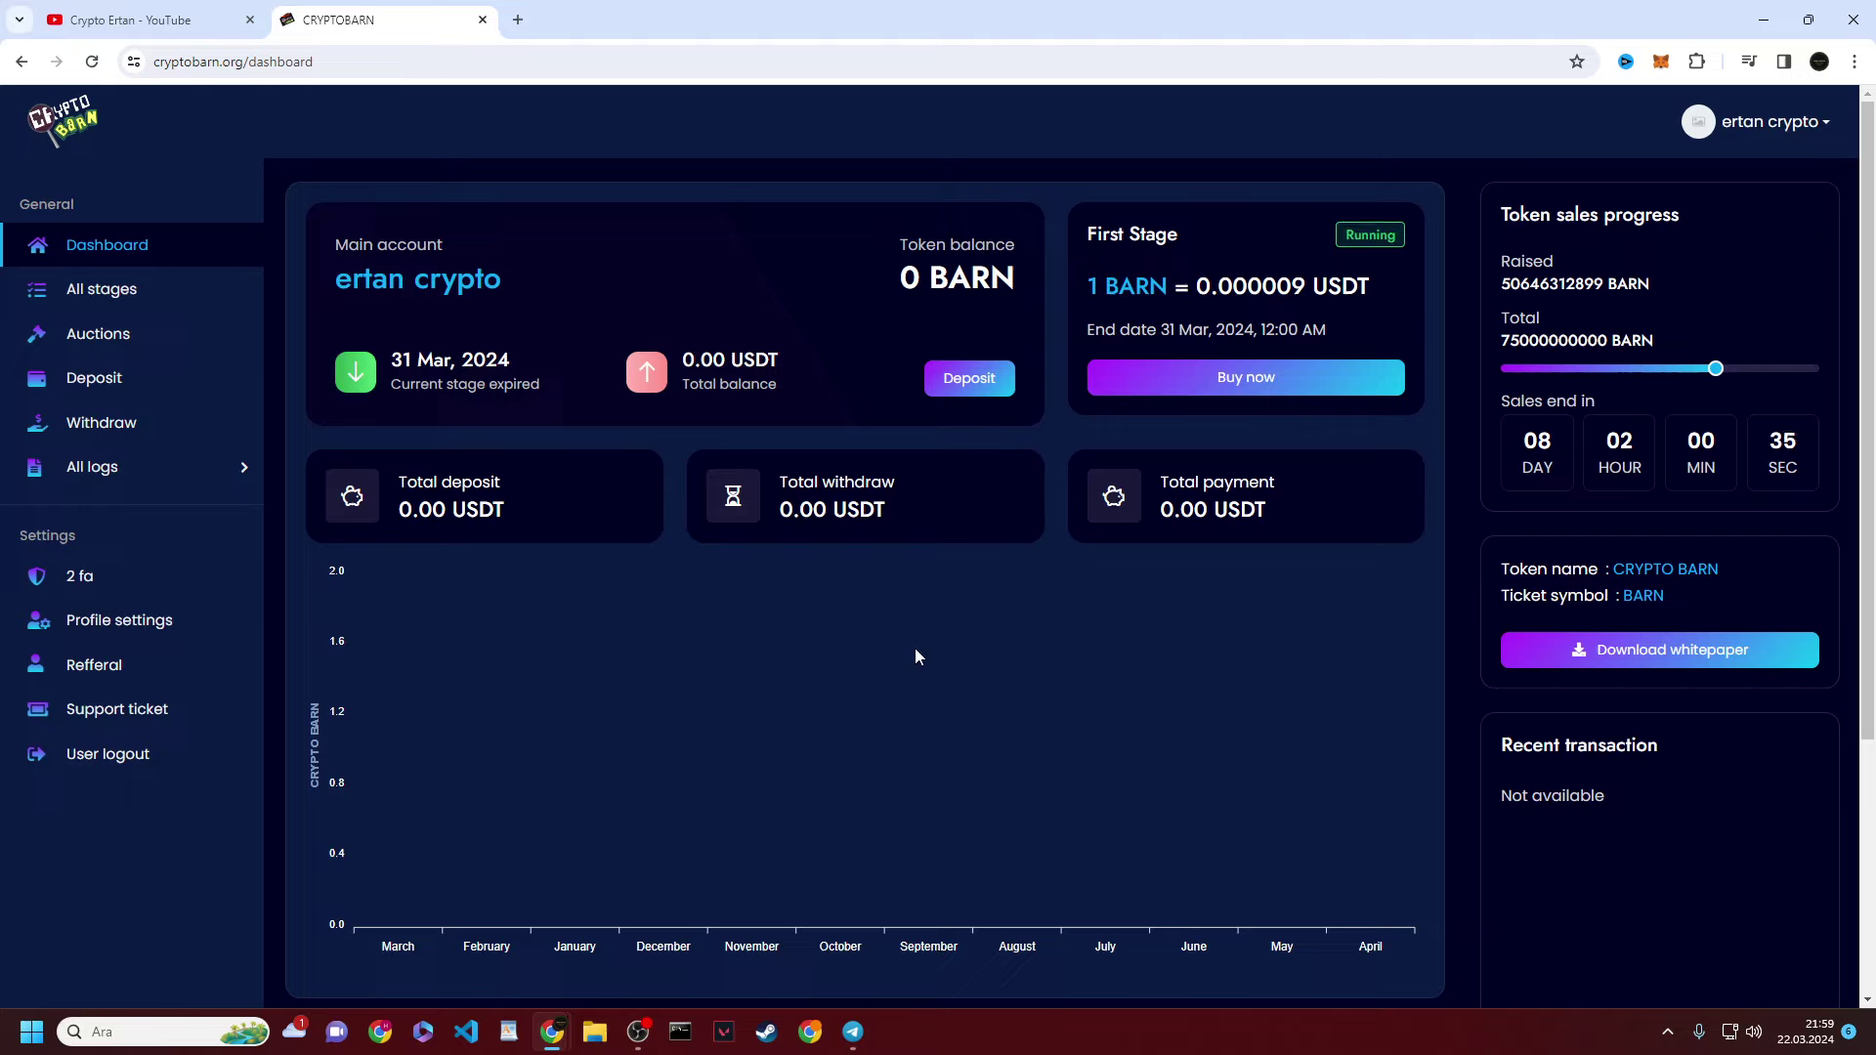
{"action": "left_click", "coordinate": [1252, 391]}
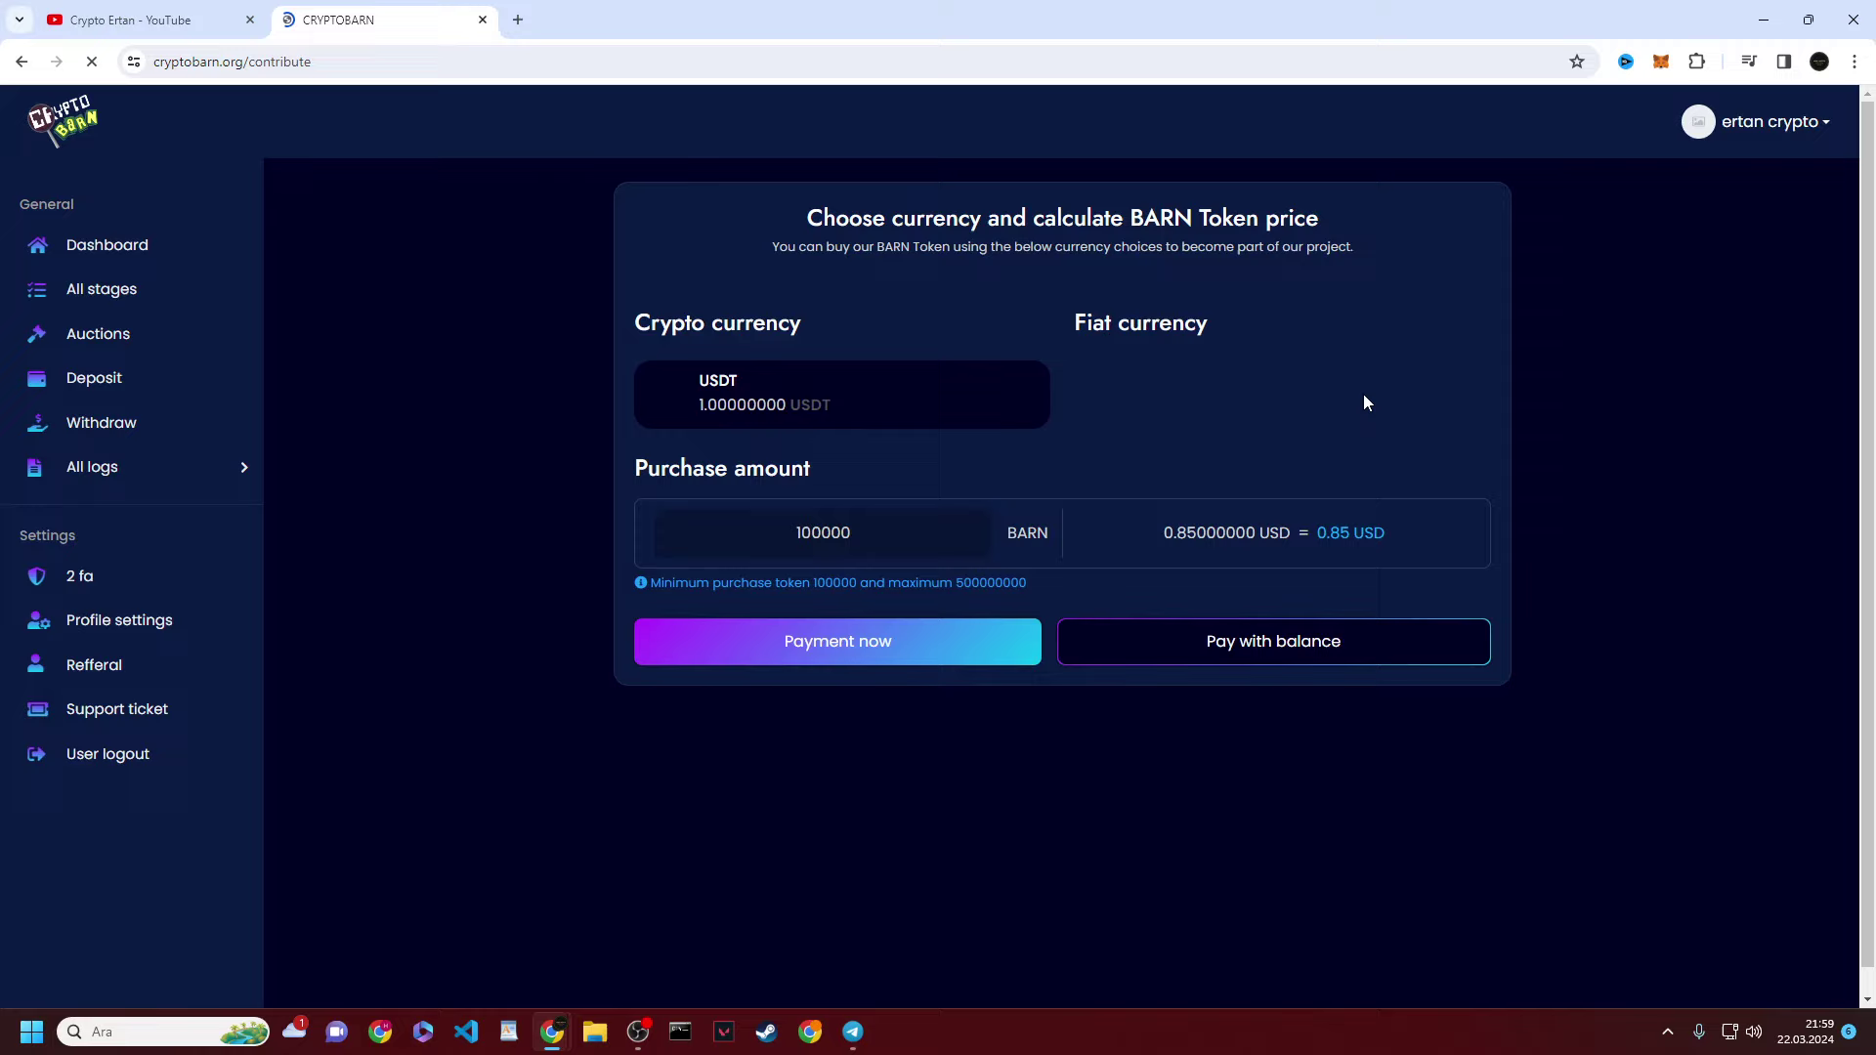
{"action": "left_click", "coordinate": [836, 401]}
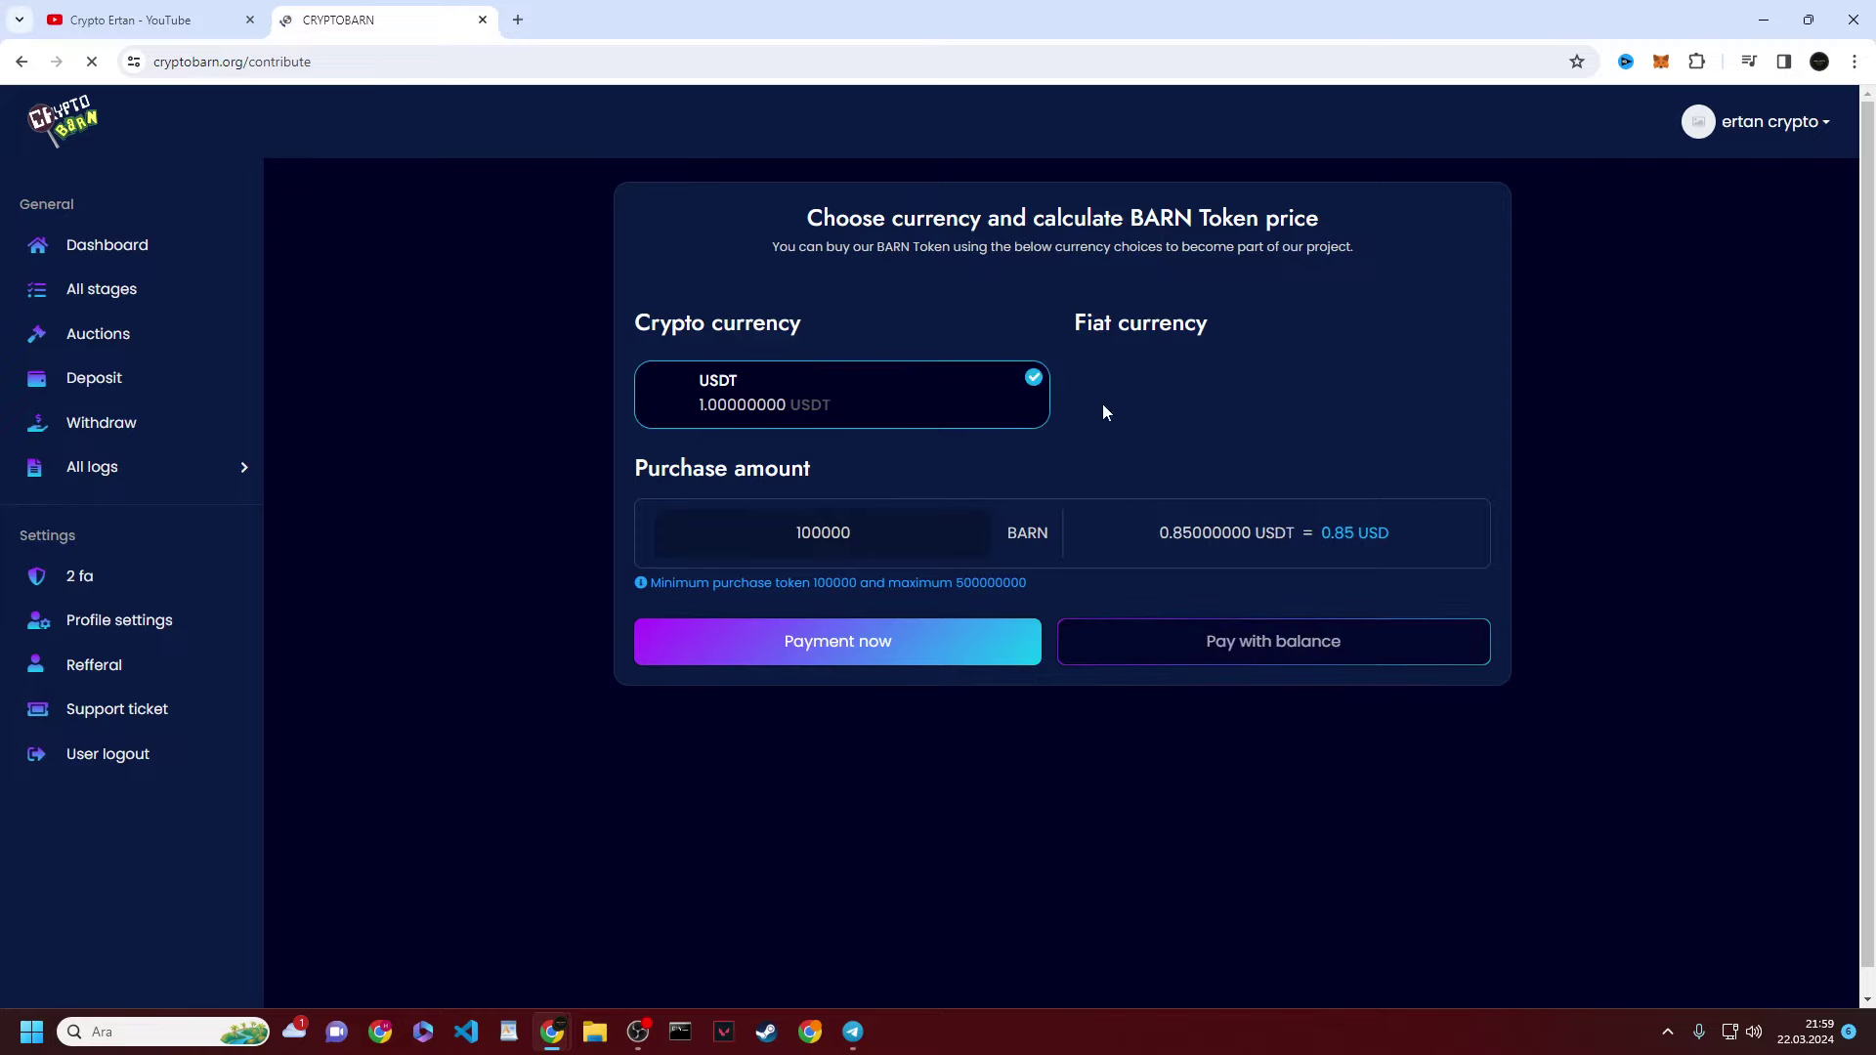
{"action": "left_click", "coordinate": [1157, 459]}
Replace the purchase amount with the minimum of 100000 BARN
{"action": "left_click_drag", "start_coordinate": [909, 548], "coordinate": [720, 541]}
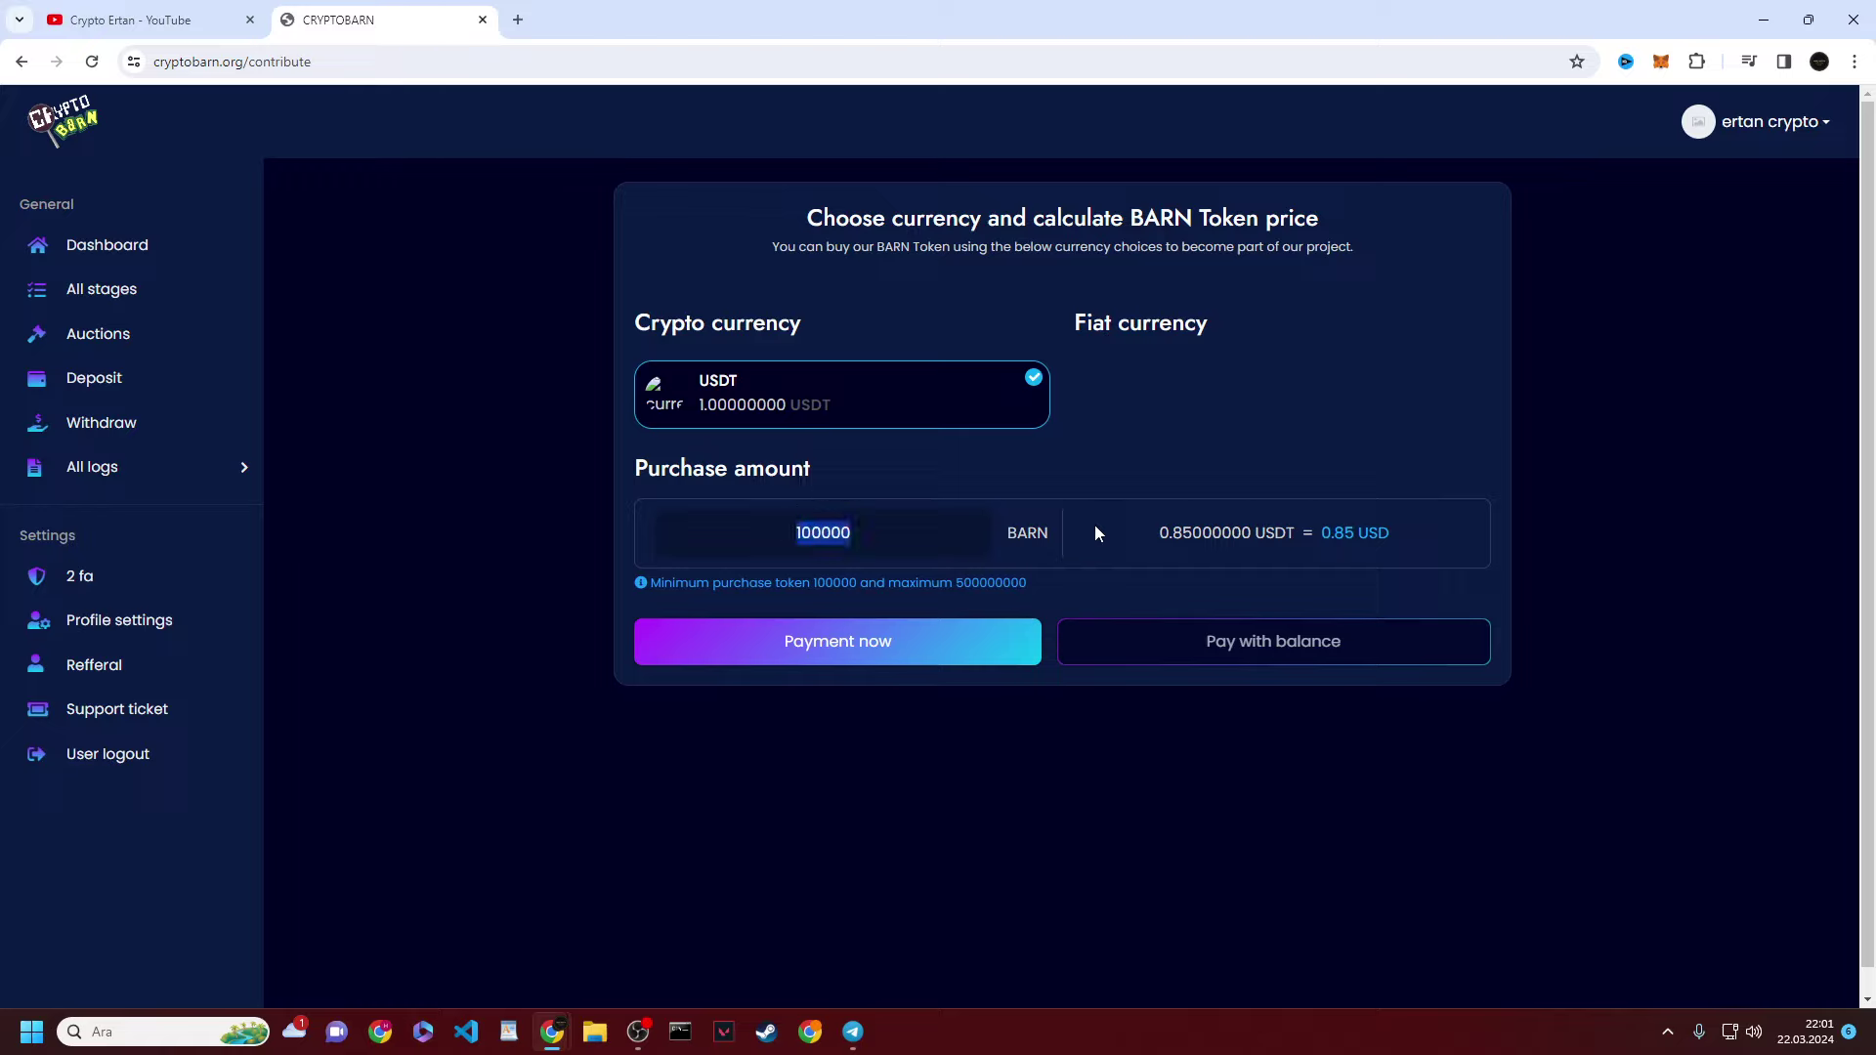
{"action": "key", "text": "BackSpace"}
{"action": "type", "text": "1"}
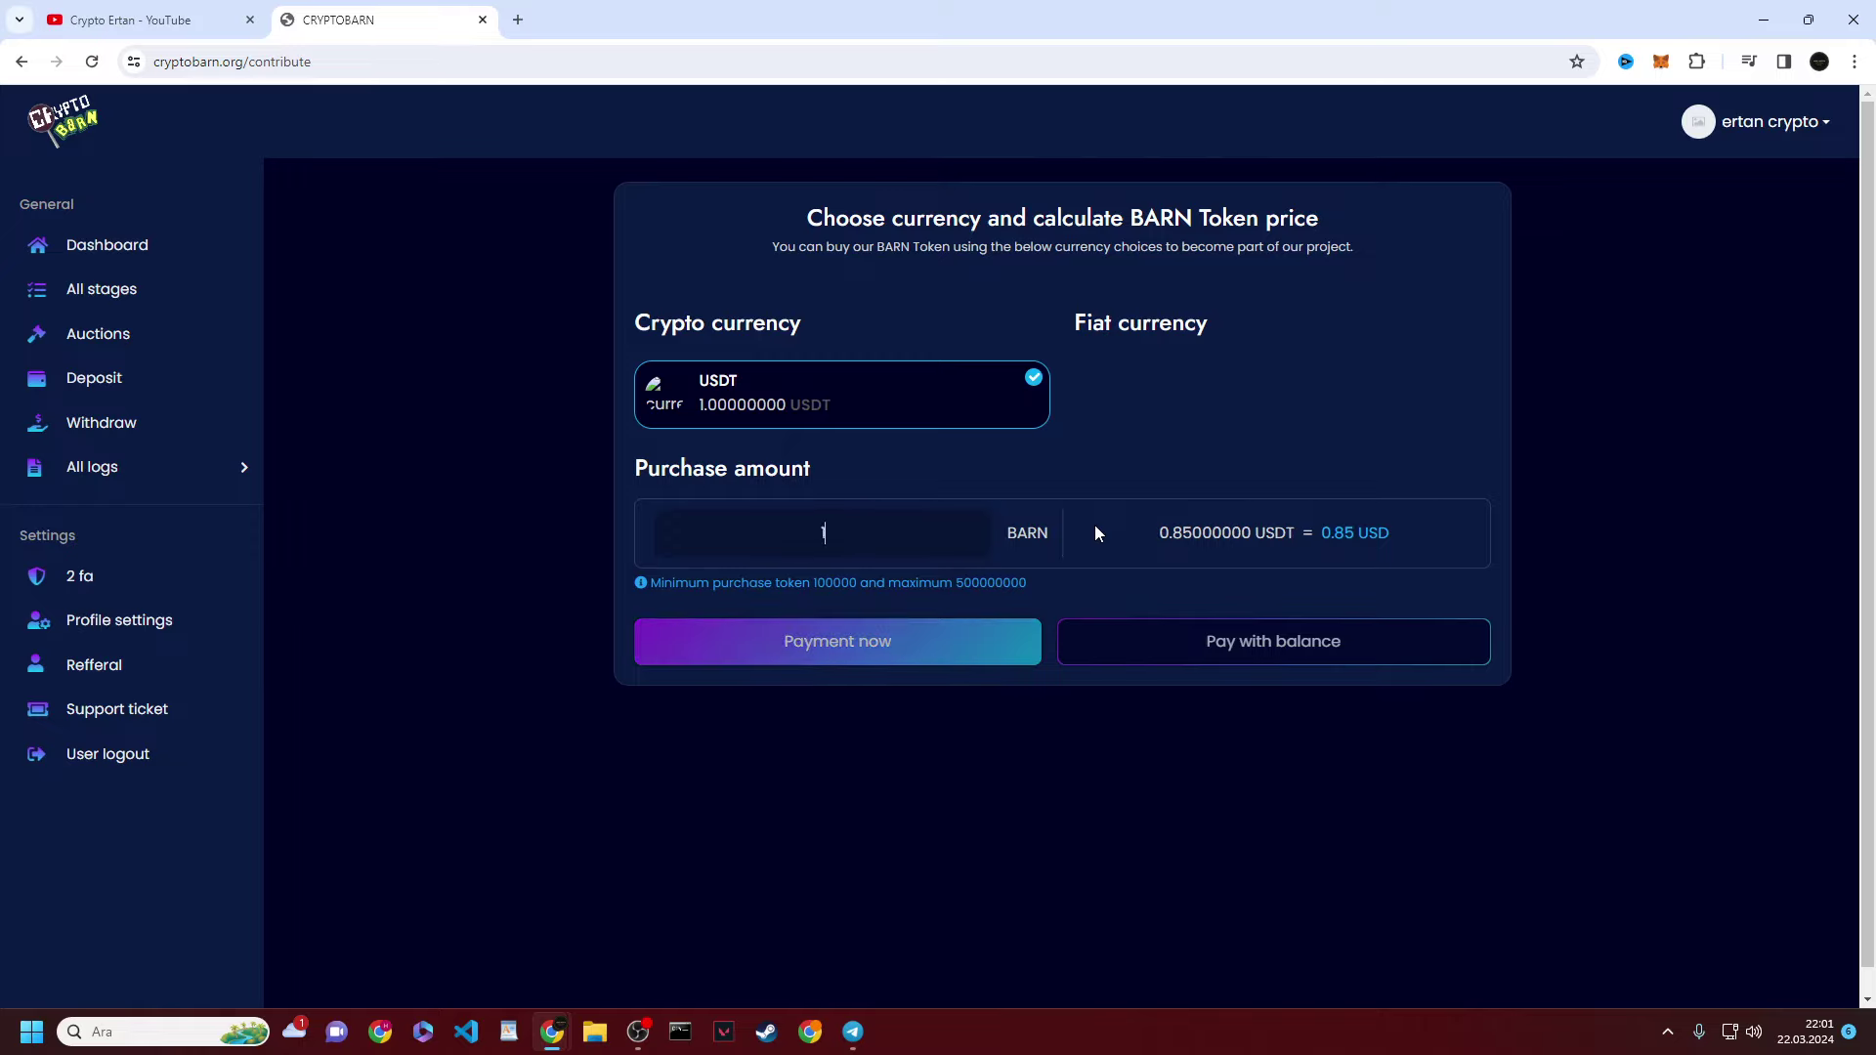
{"action": "type", "text": "0"}
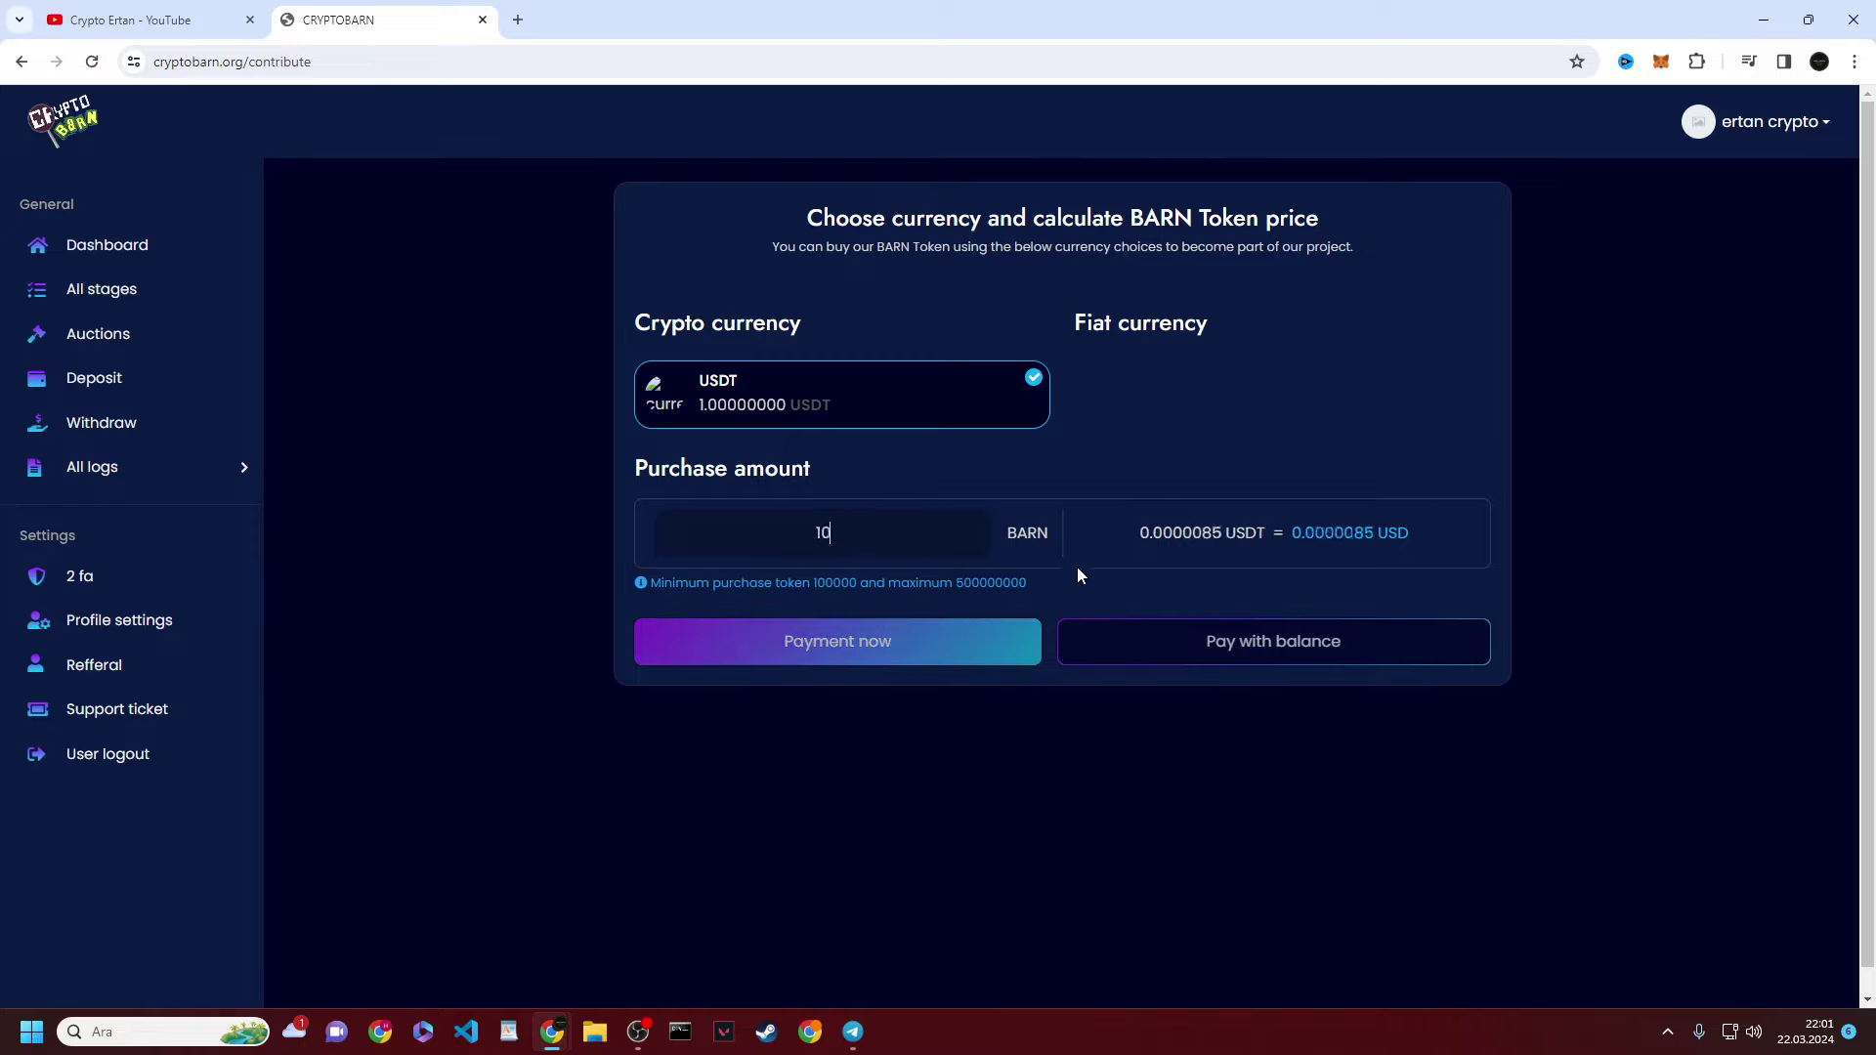
{"action": "left_click_drag", "start_coordinate": [817, 584], "coordinate": [970, 583]}
{"action": "left_click", "coordinate": [979, 584]}
{"action": "type", "text": "00000"}
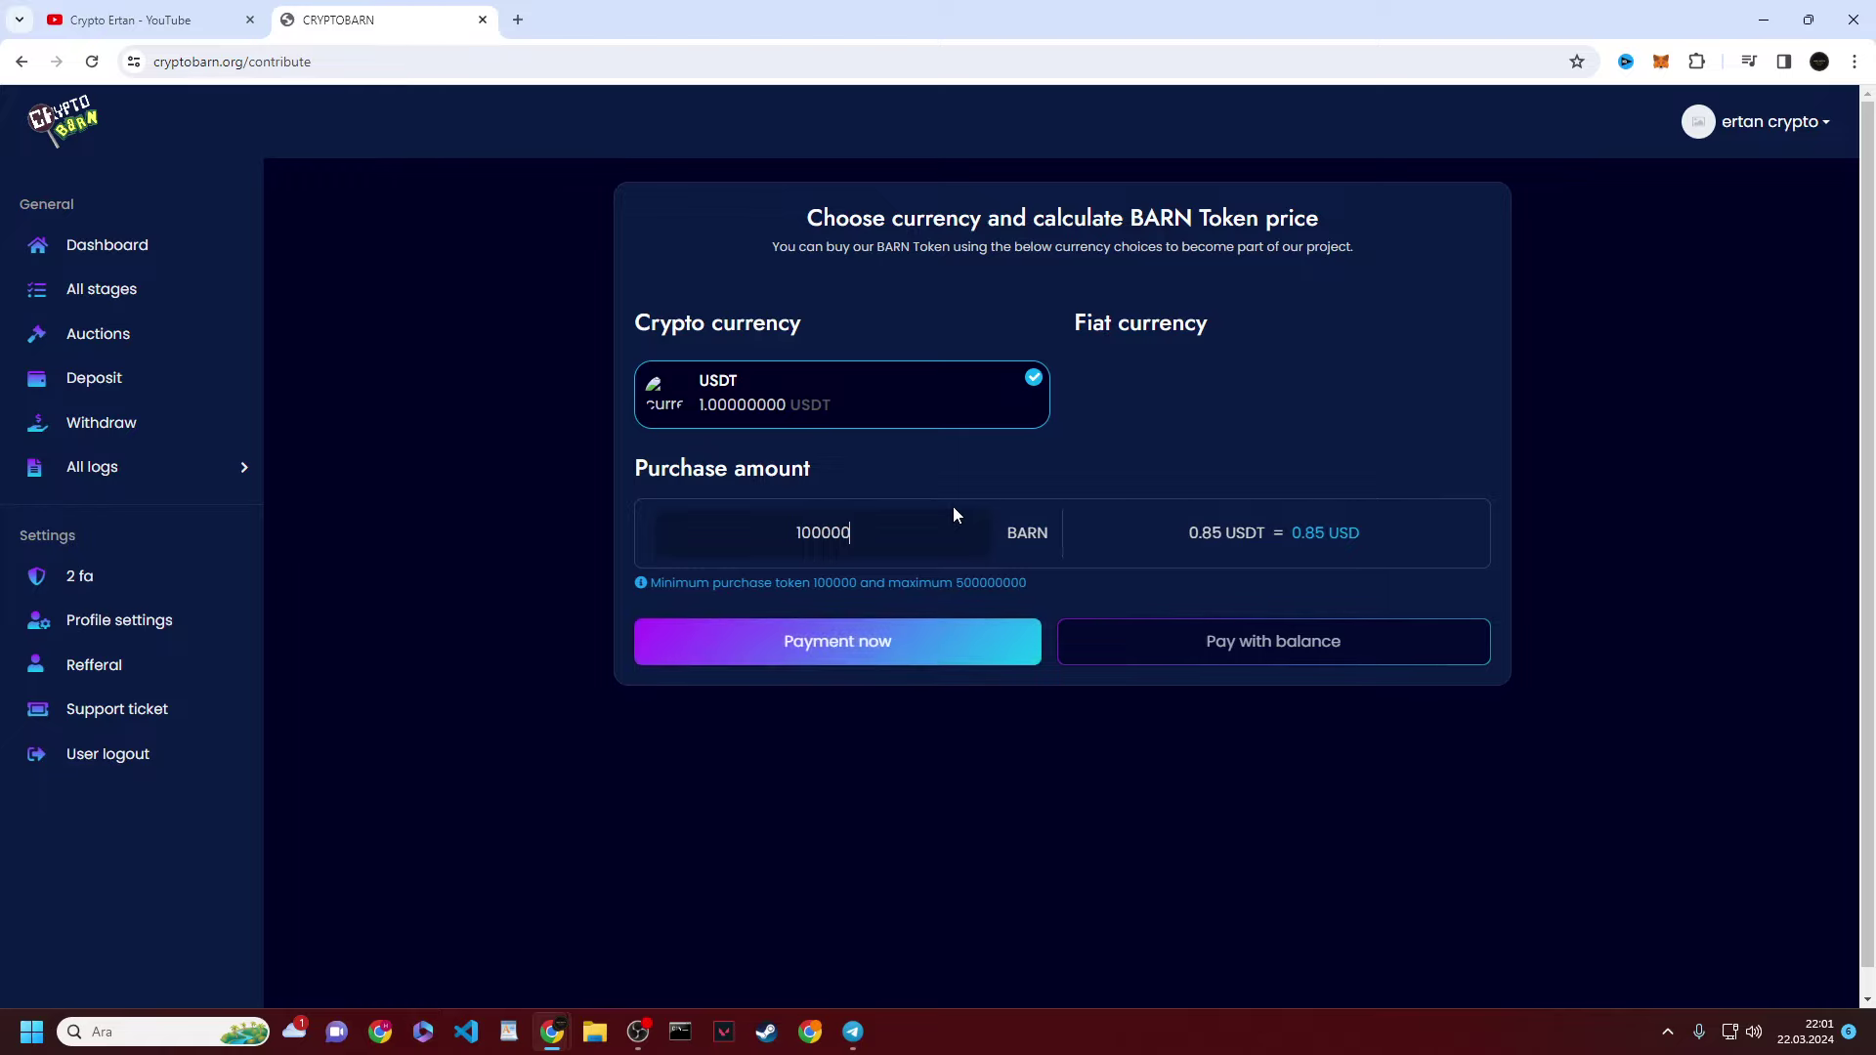
Raise the purchase amount to 100000000 BARN
{"action": "type", "text": "0"}
{"action": "key", "text": "BackSpace"}
{"action": "key", "text": "BackSpace"}
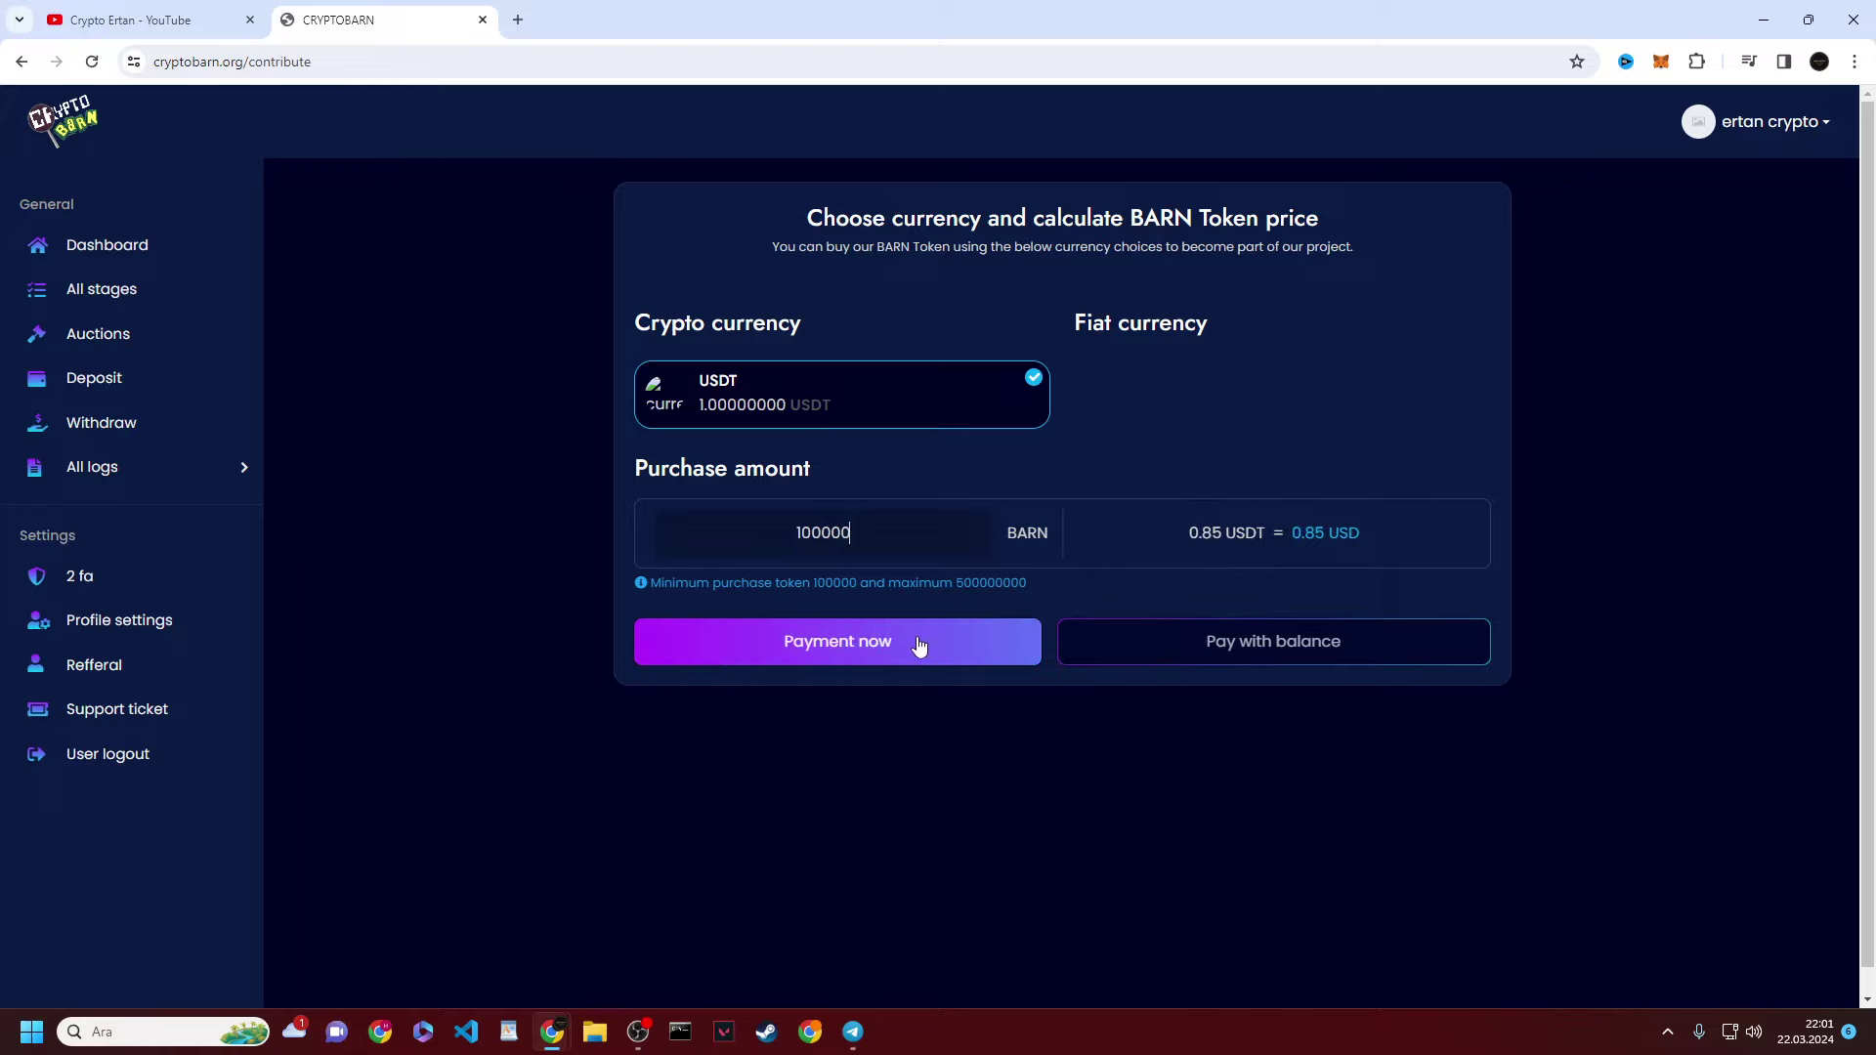
{"action": "key", "text": "BackSpace"}
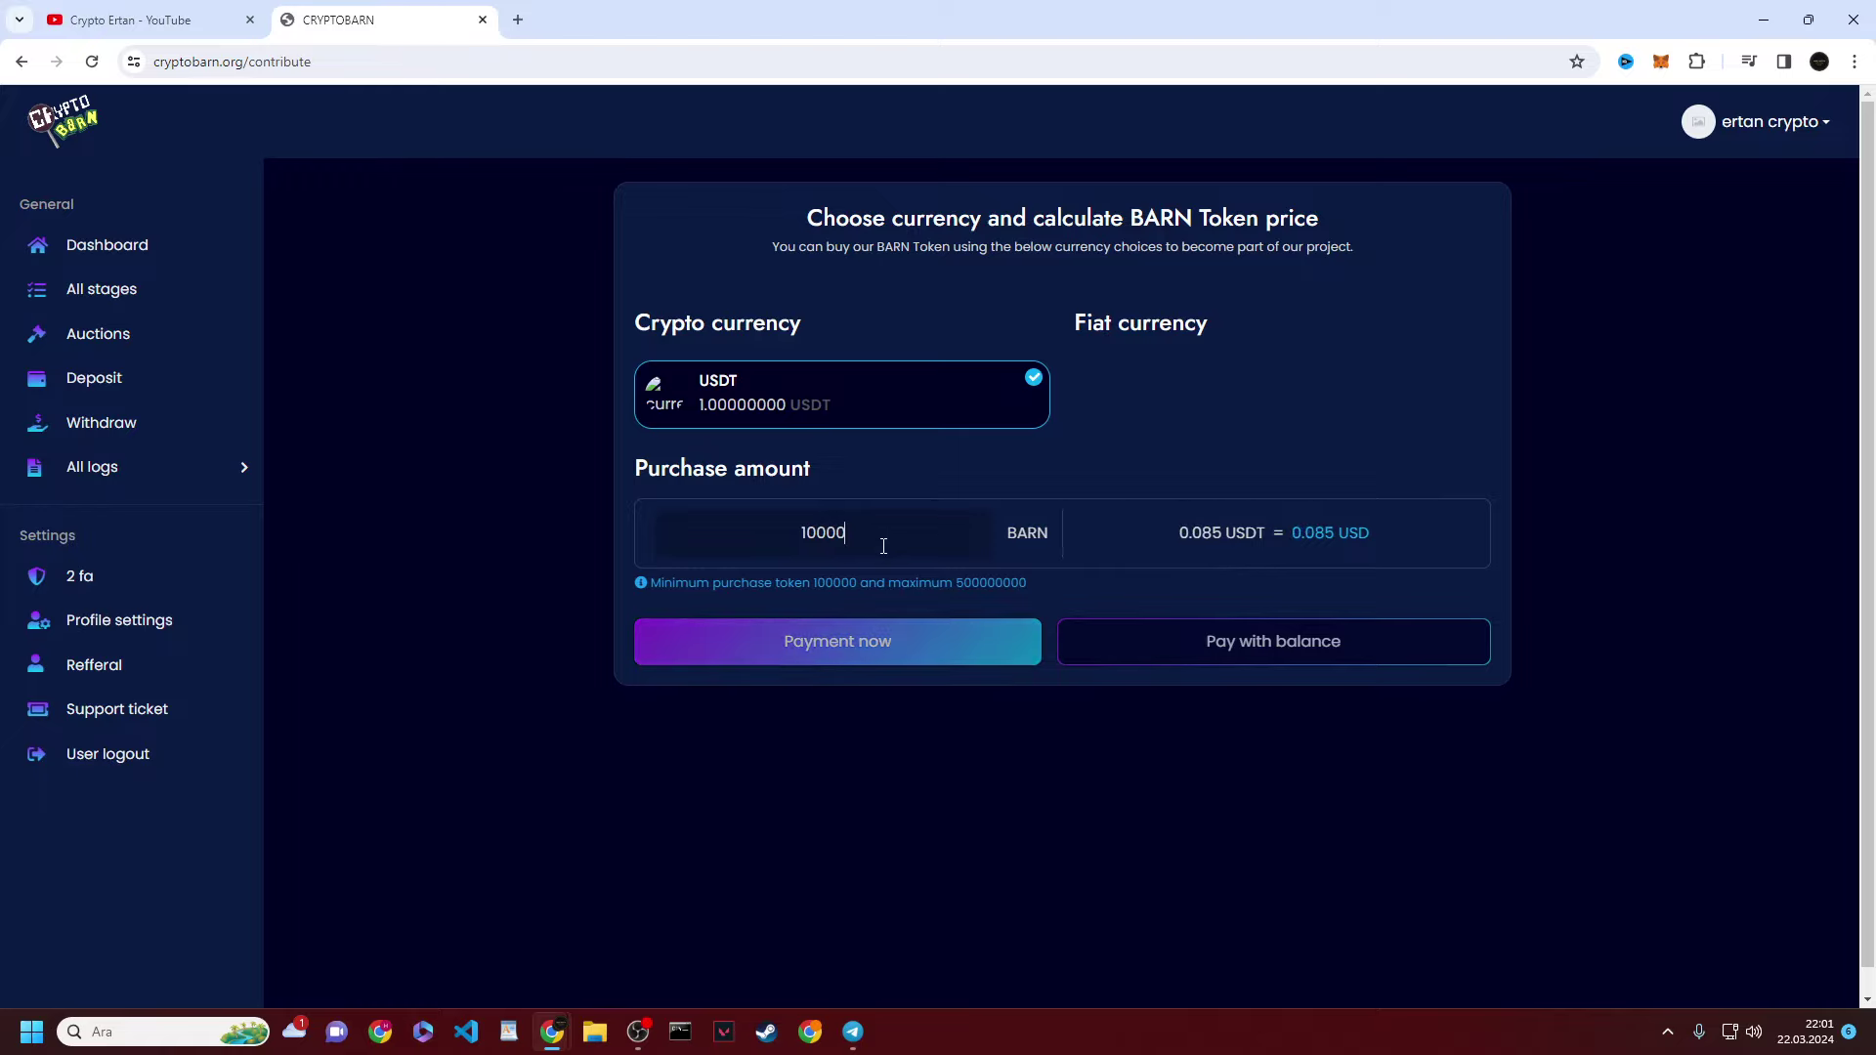
{"action": "type", "text": "0"}
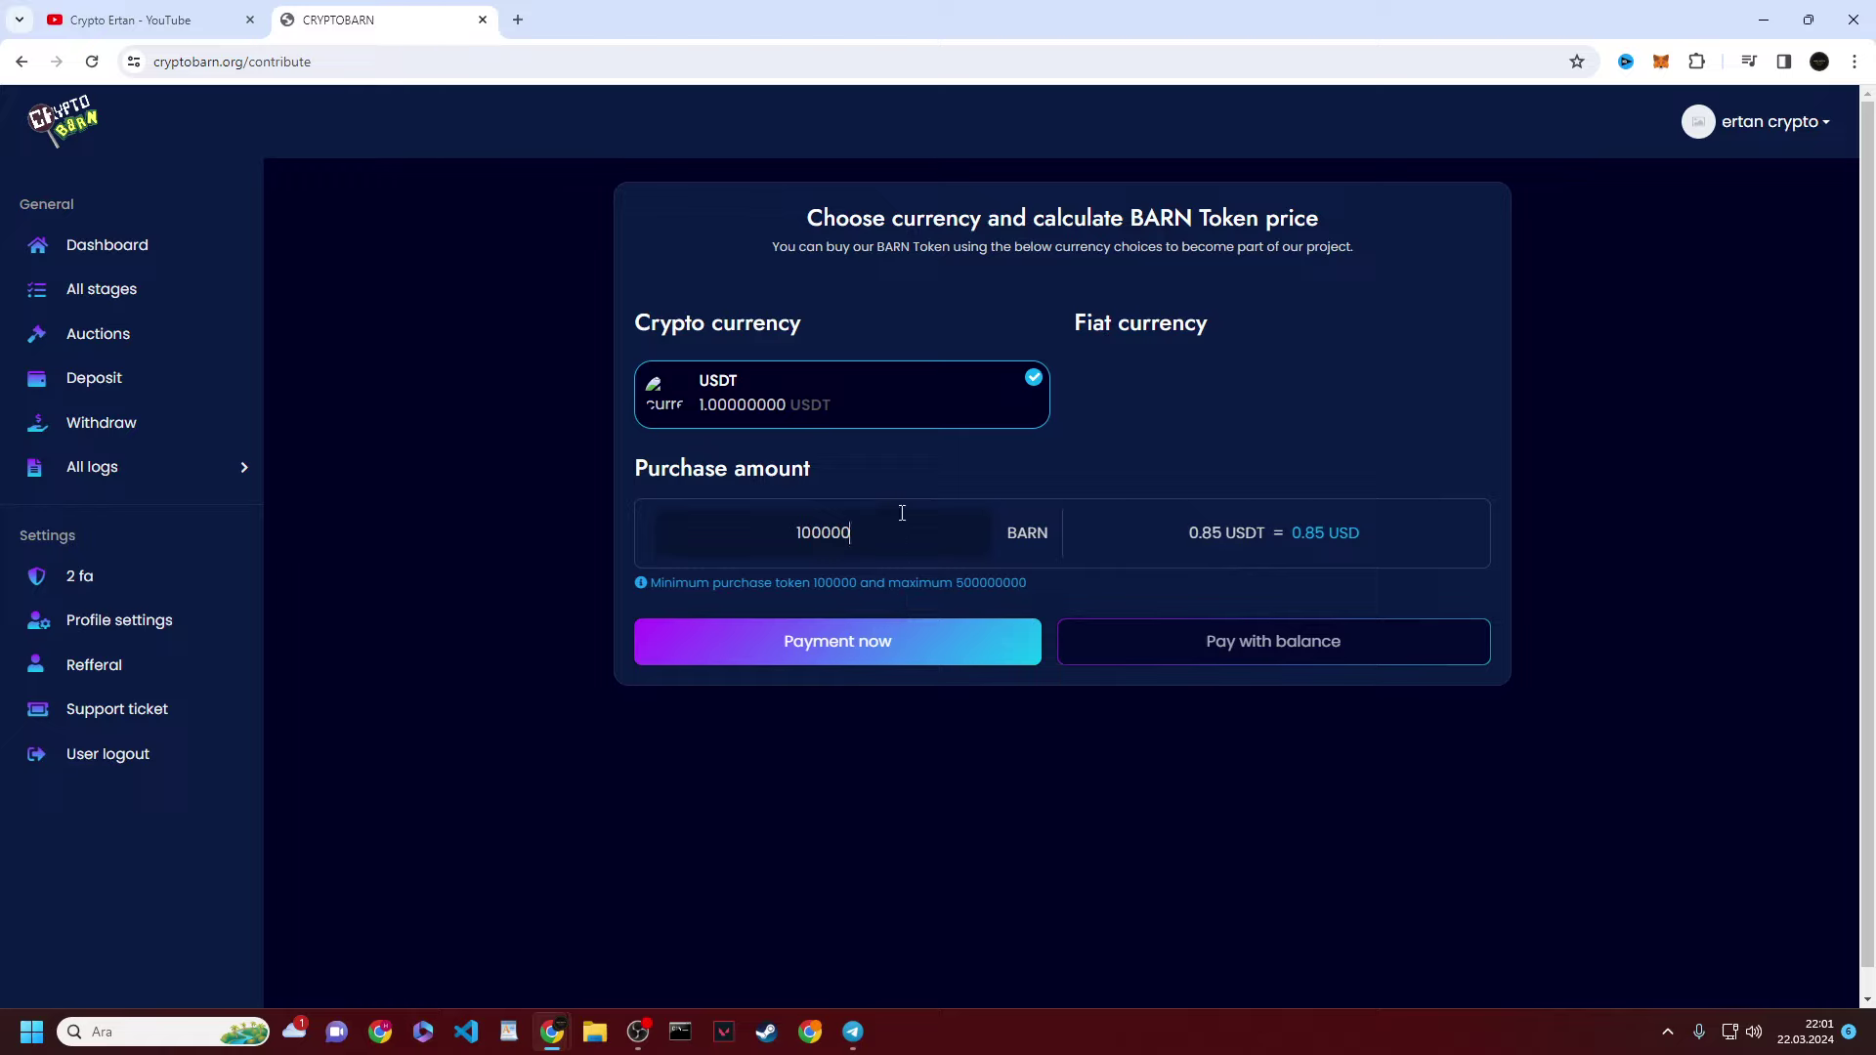
{"action": "type", "text": "00000"}
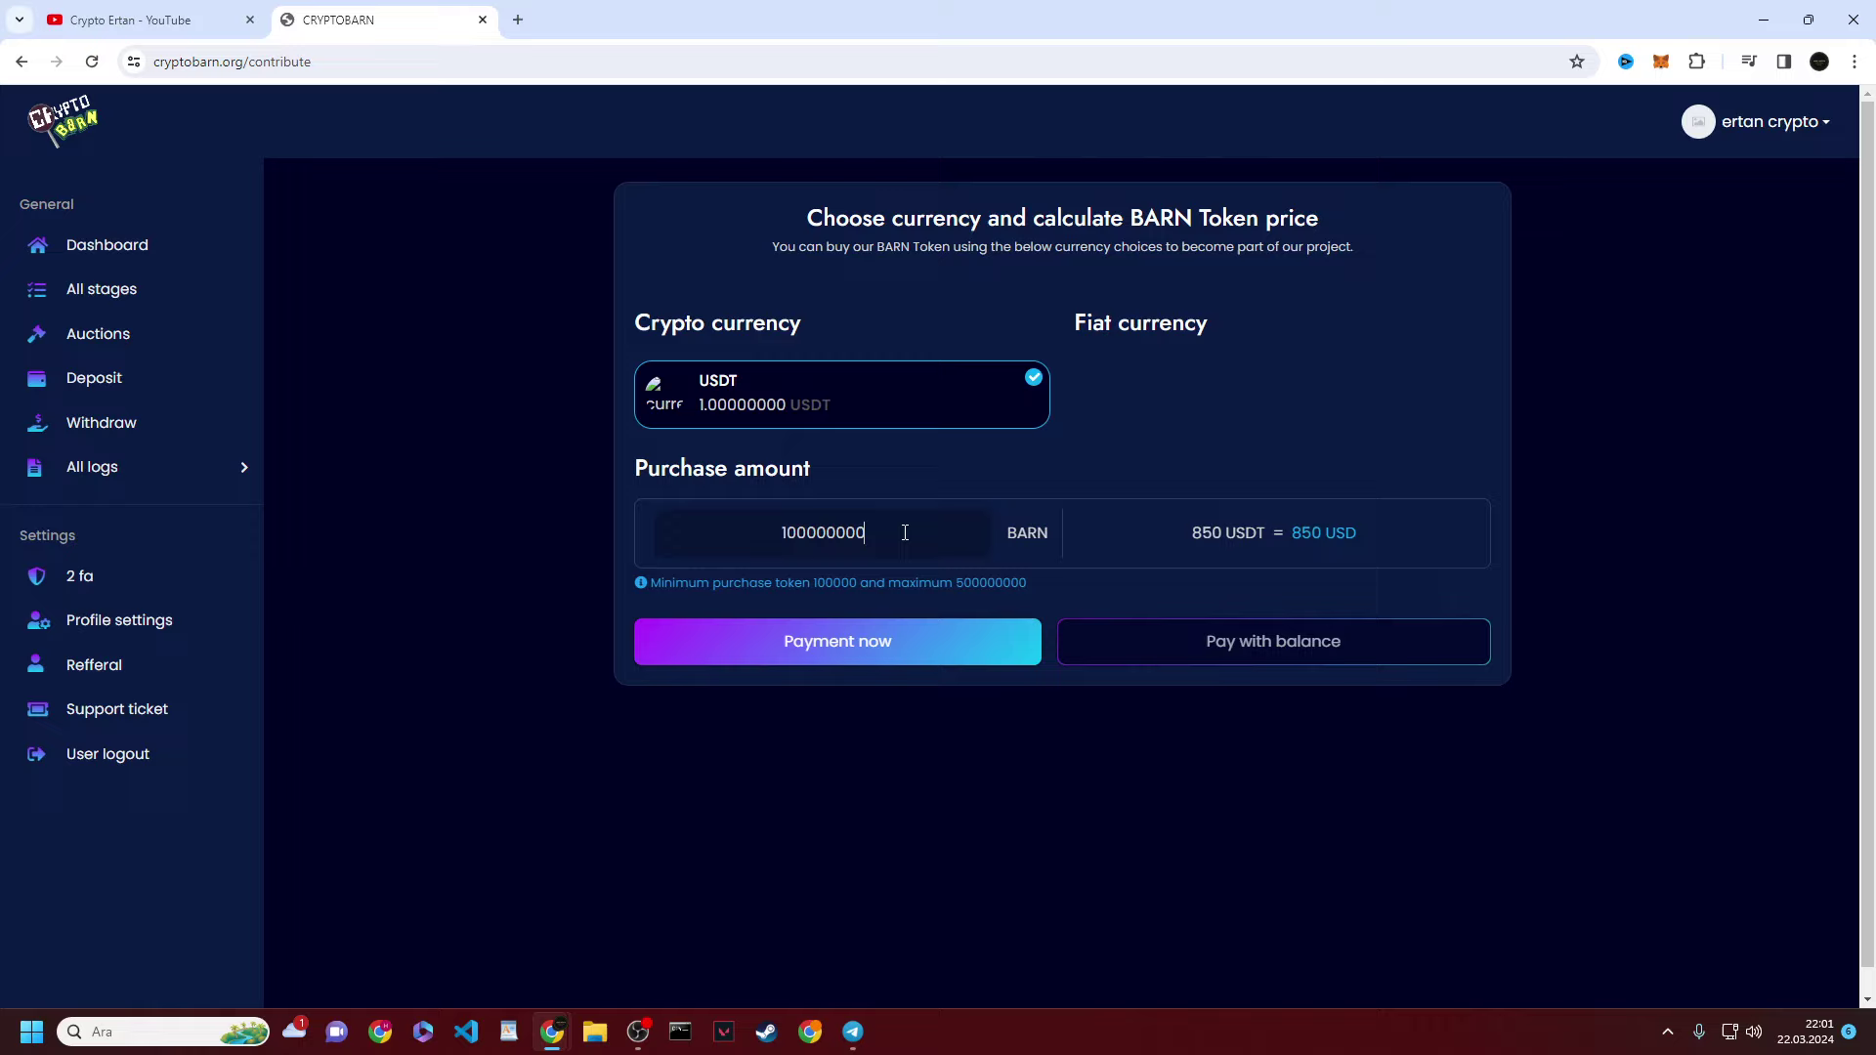
Replace the purchase amount with the maximum of 500000000 BARN, copied from the purchase limit note
{"action": "left_click_drag", "start_coordinate": [904, 533], "coordinate": [733, 569]}
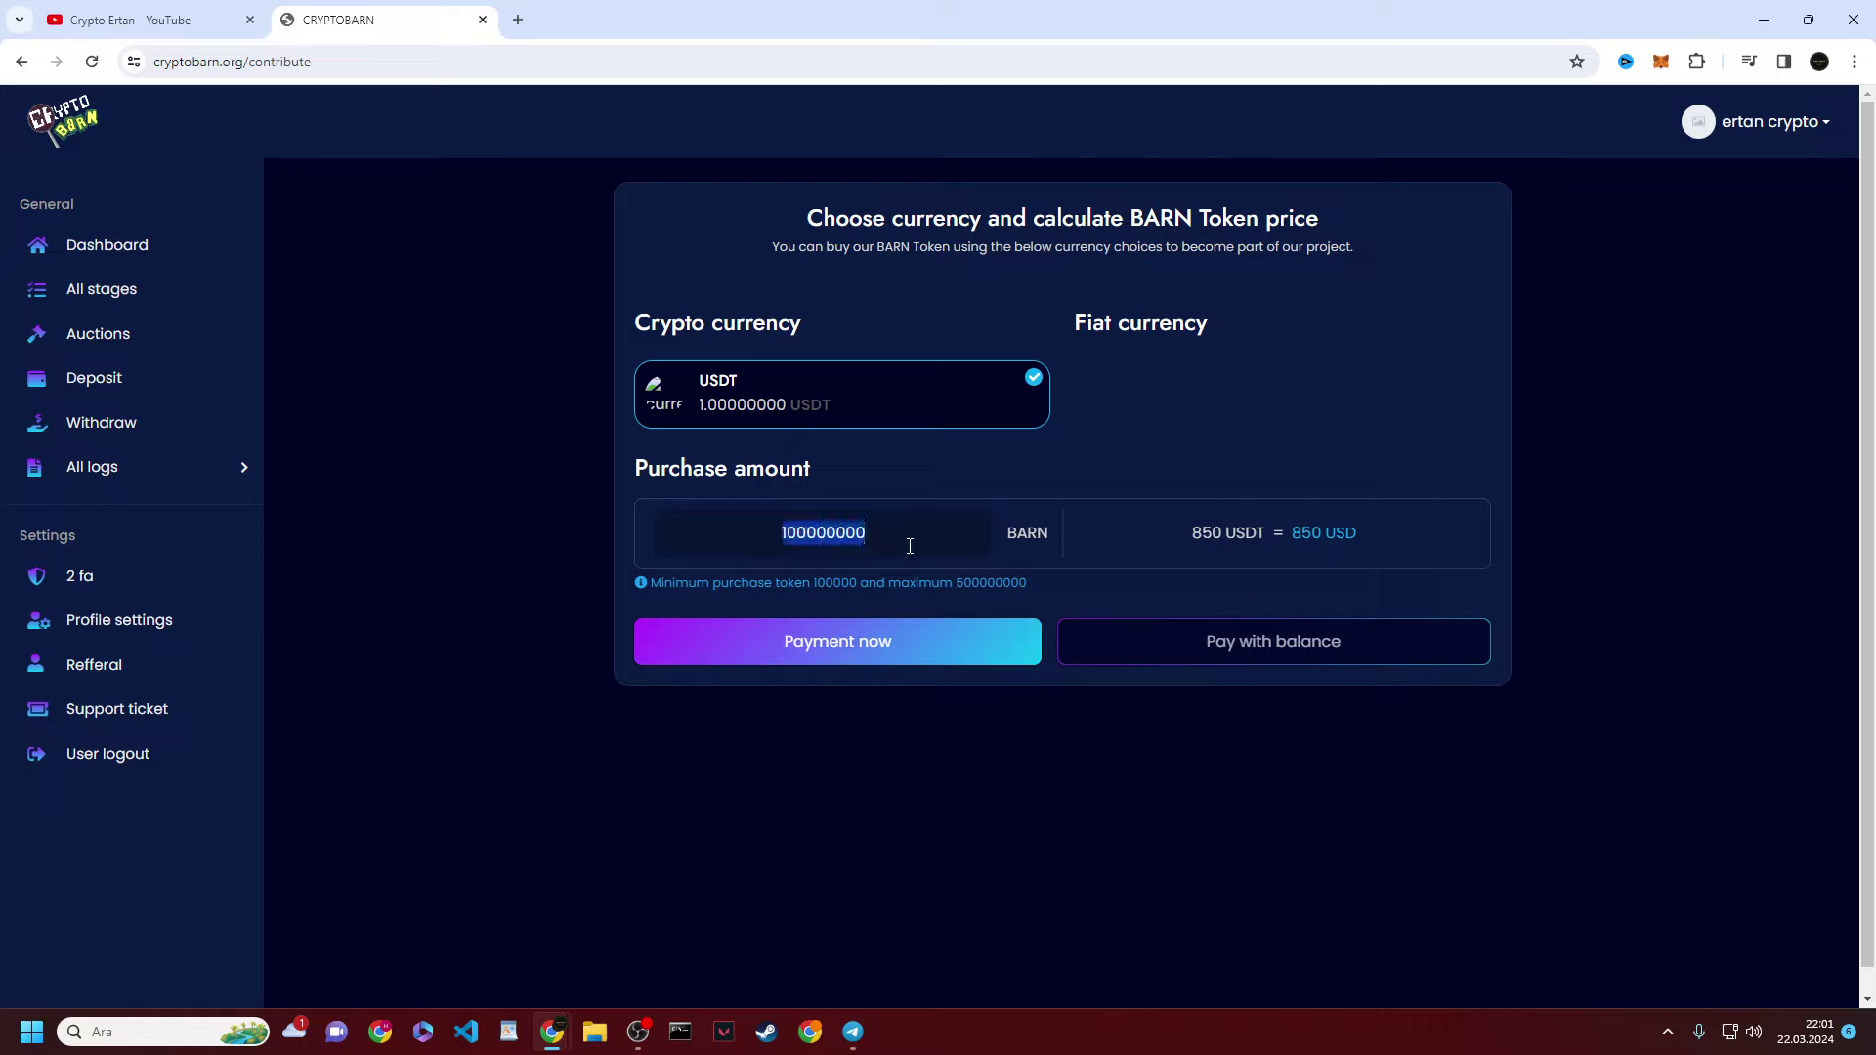
{"action": "key", "text": "BackSpace"}
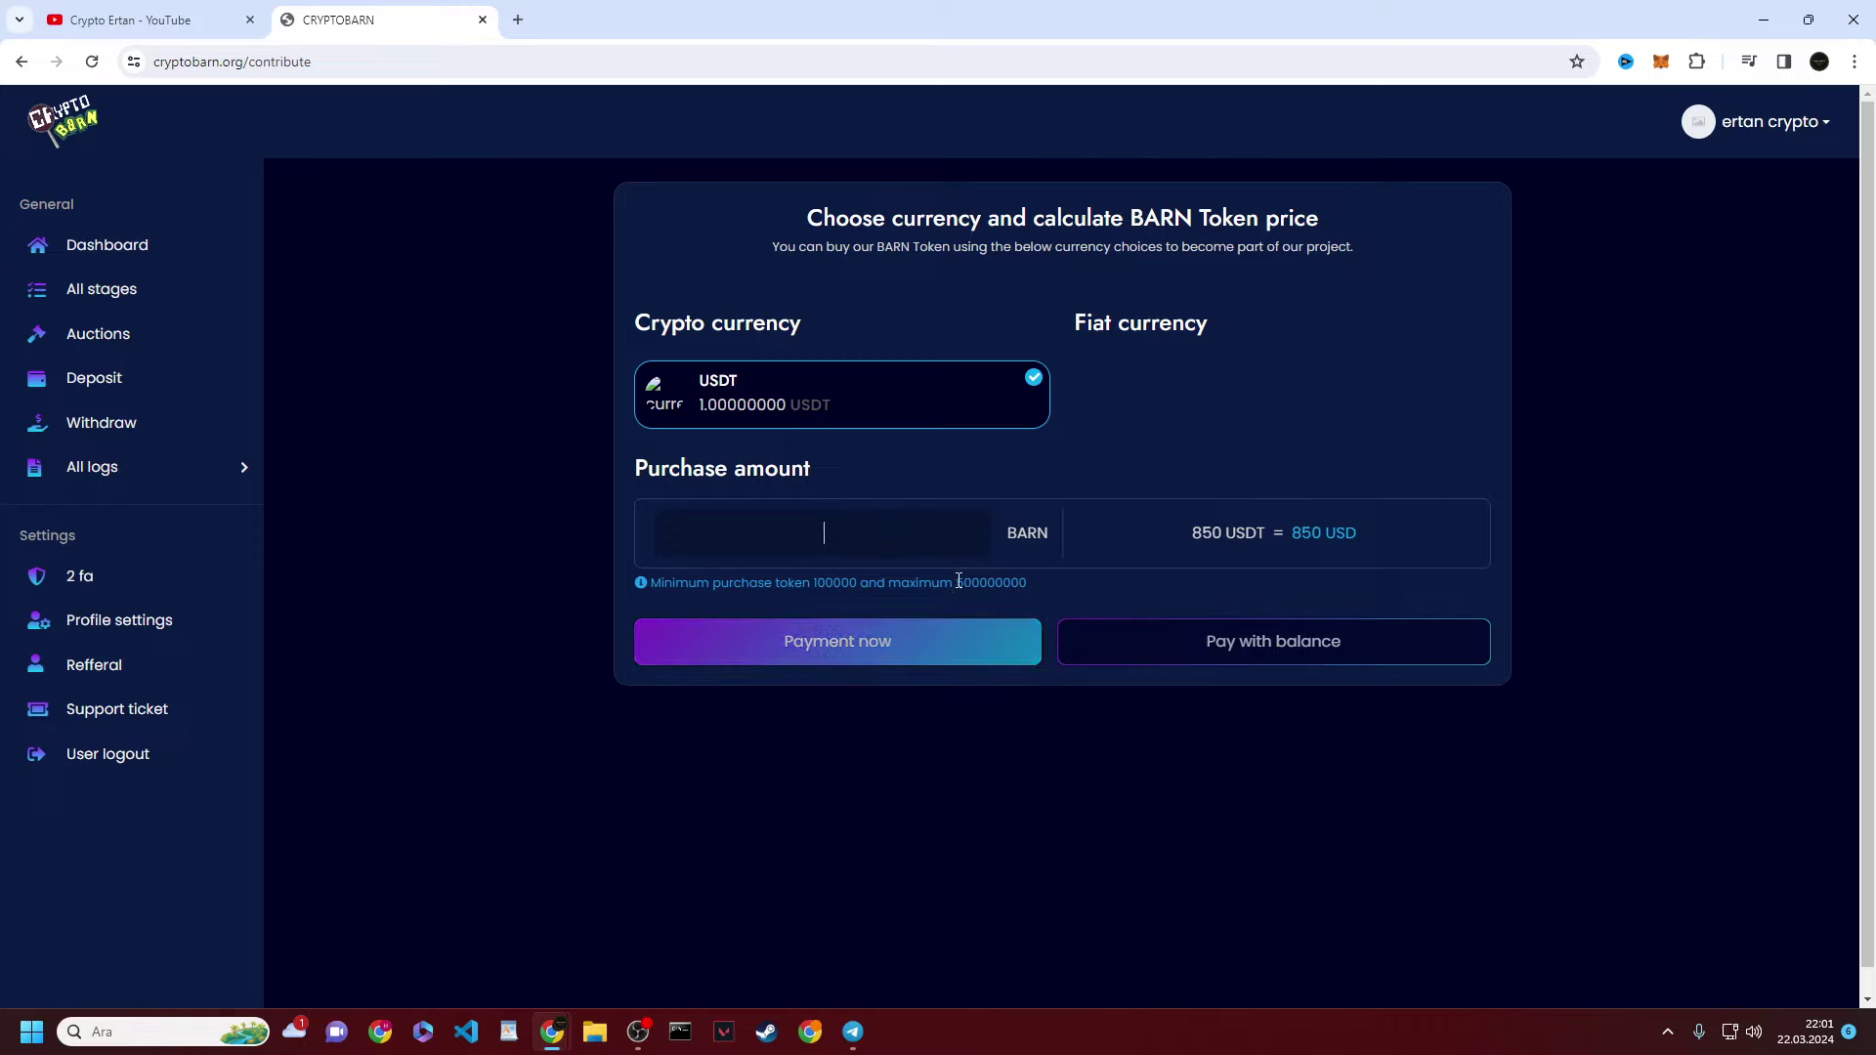
{"action": "double_click", "coordinate": [963, 582]}
{"action": "key", "text": "ctrl+c"}
{"action": "right_click", "coordinate": [997, 587]}
{"action": "left_click", "coordinate": [1037, 611]}
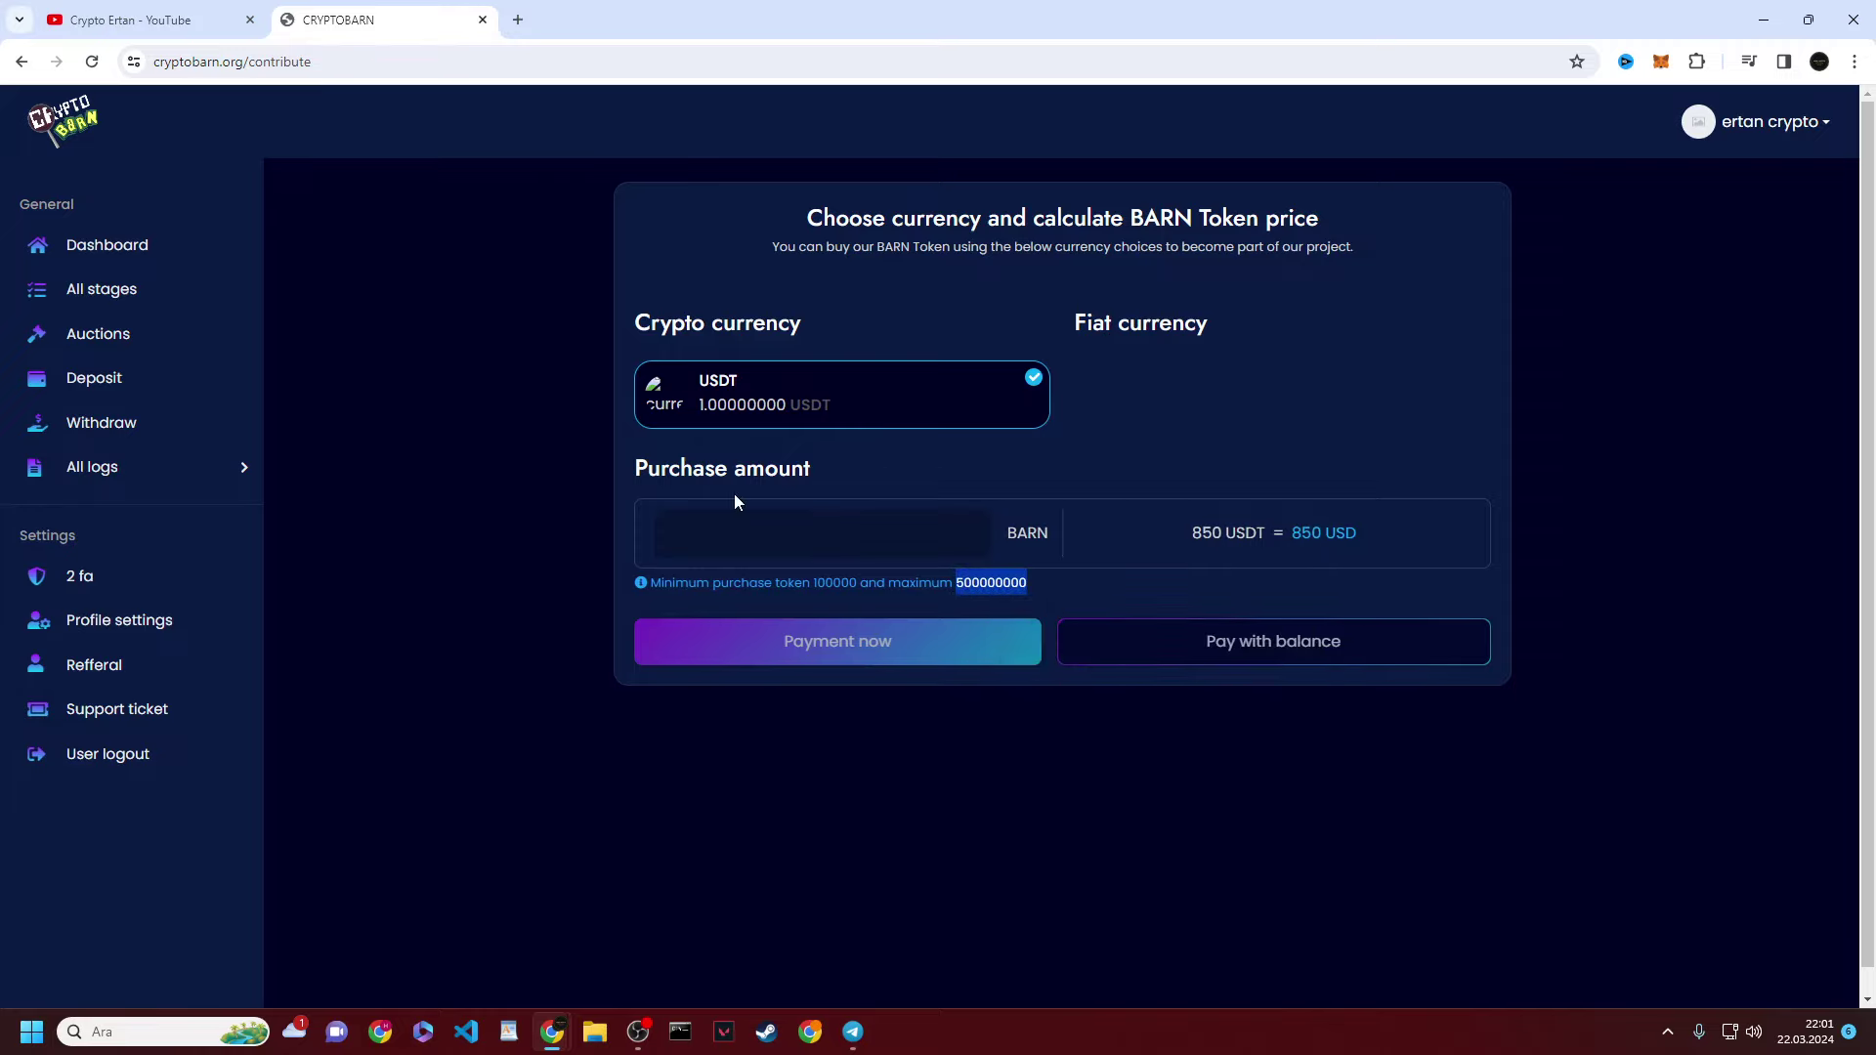
{"action": "left_click", "coordinate": [761, 524]}
{"action": "key", "text": "ctrl+v"}
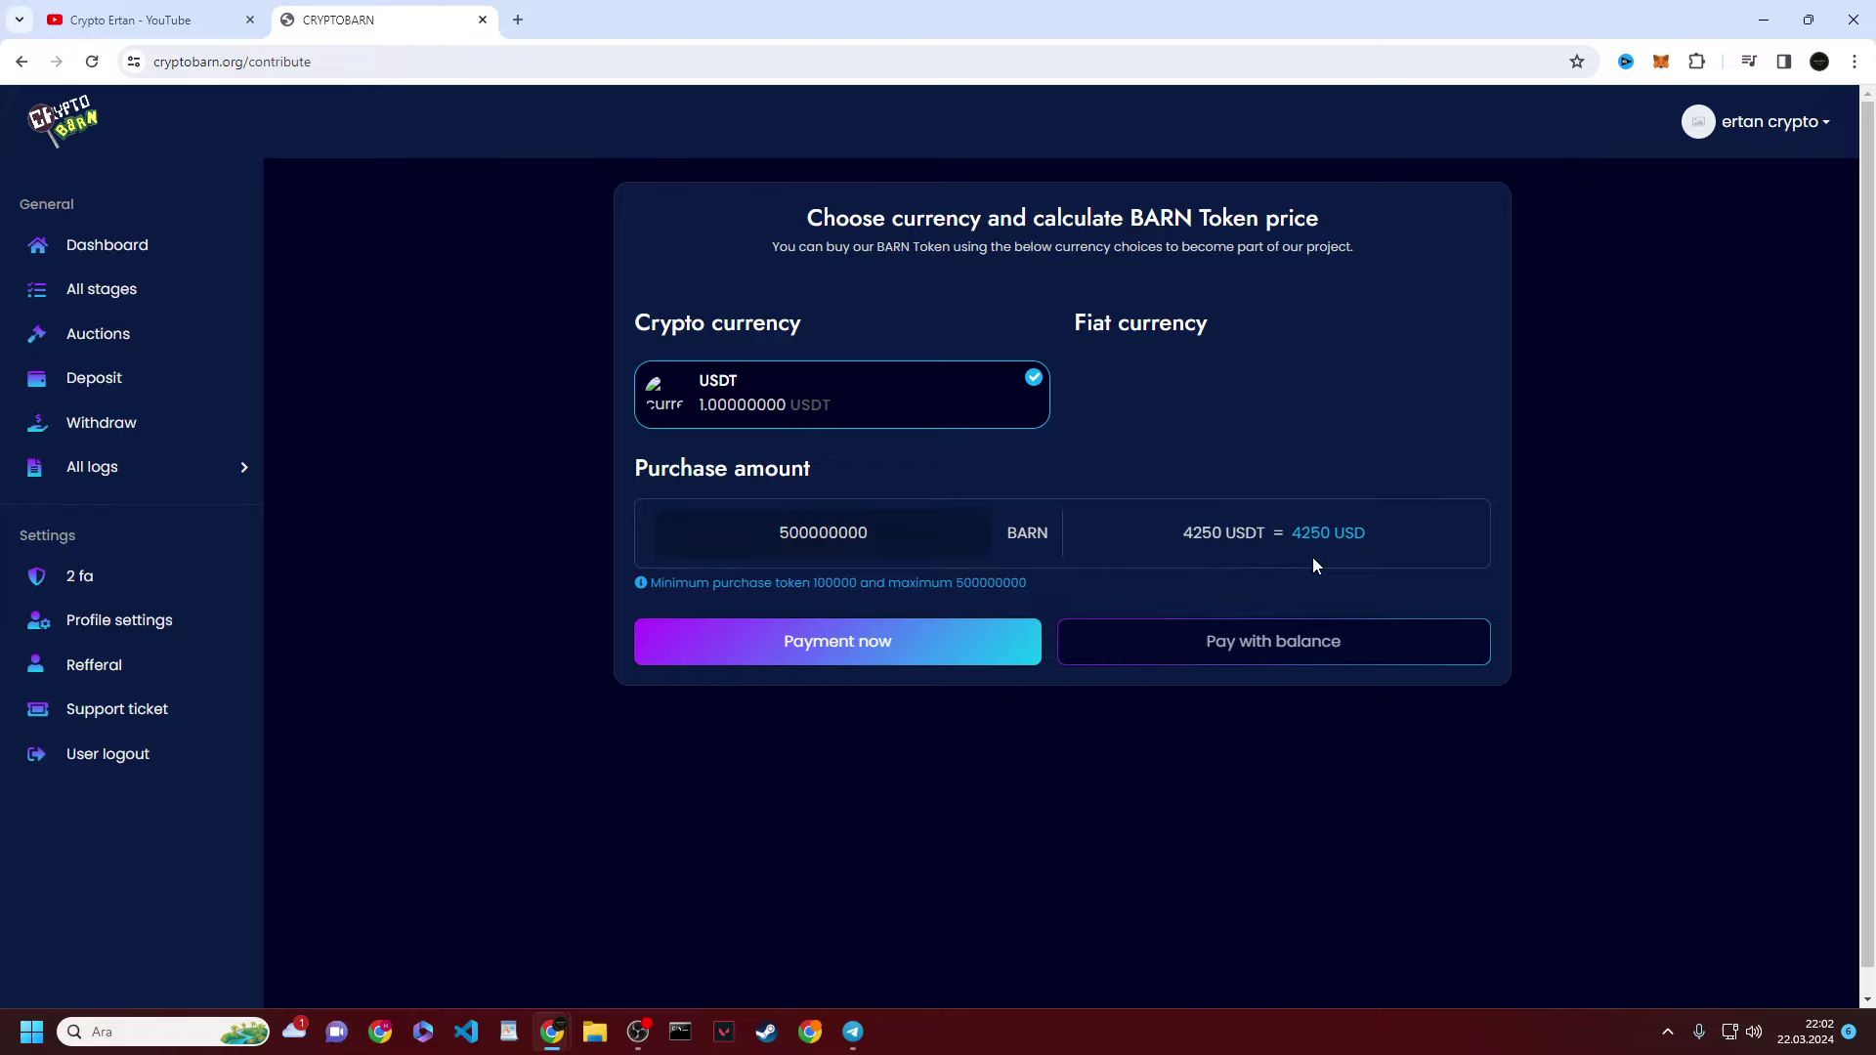
Set the purchase amount back to 100000000 BARN
{"action": "left_click_drag", "start_coordinate": [987, 553], "coordinate": [473, 584]}
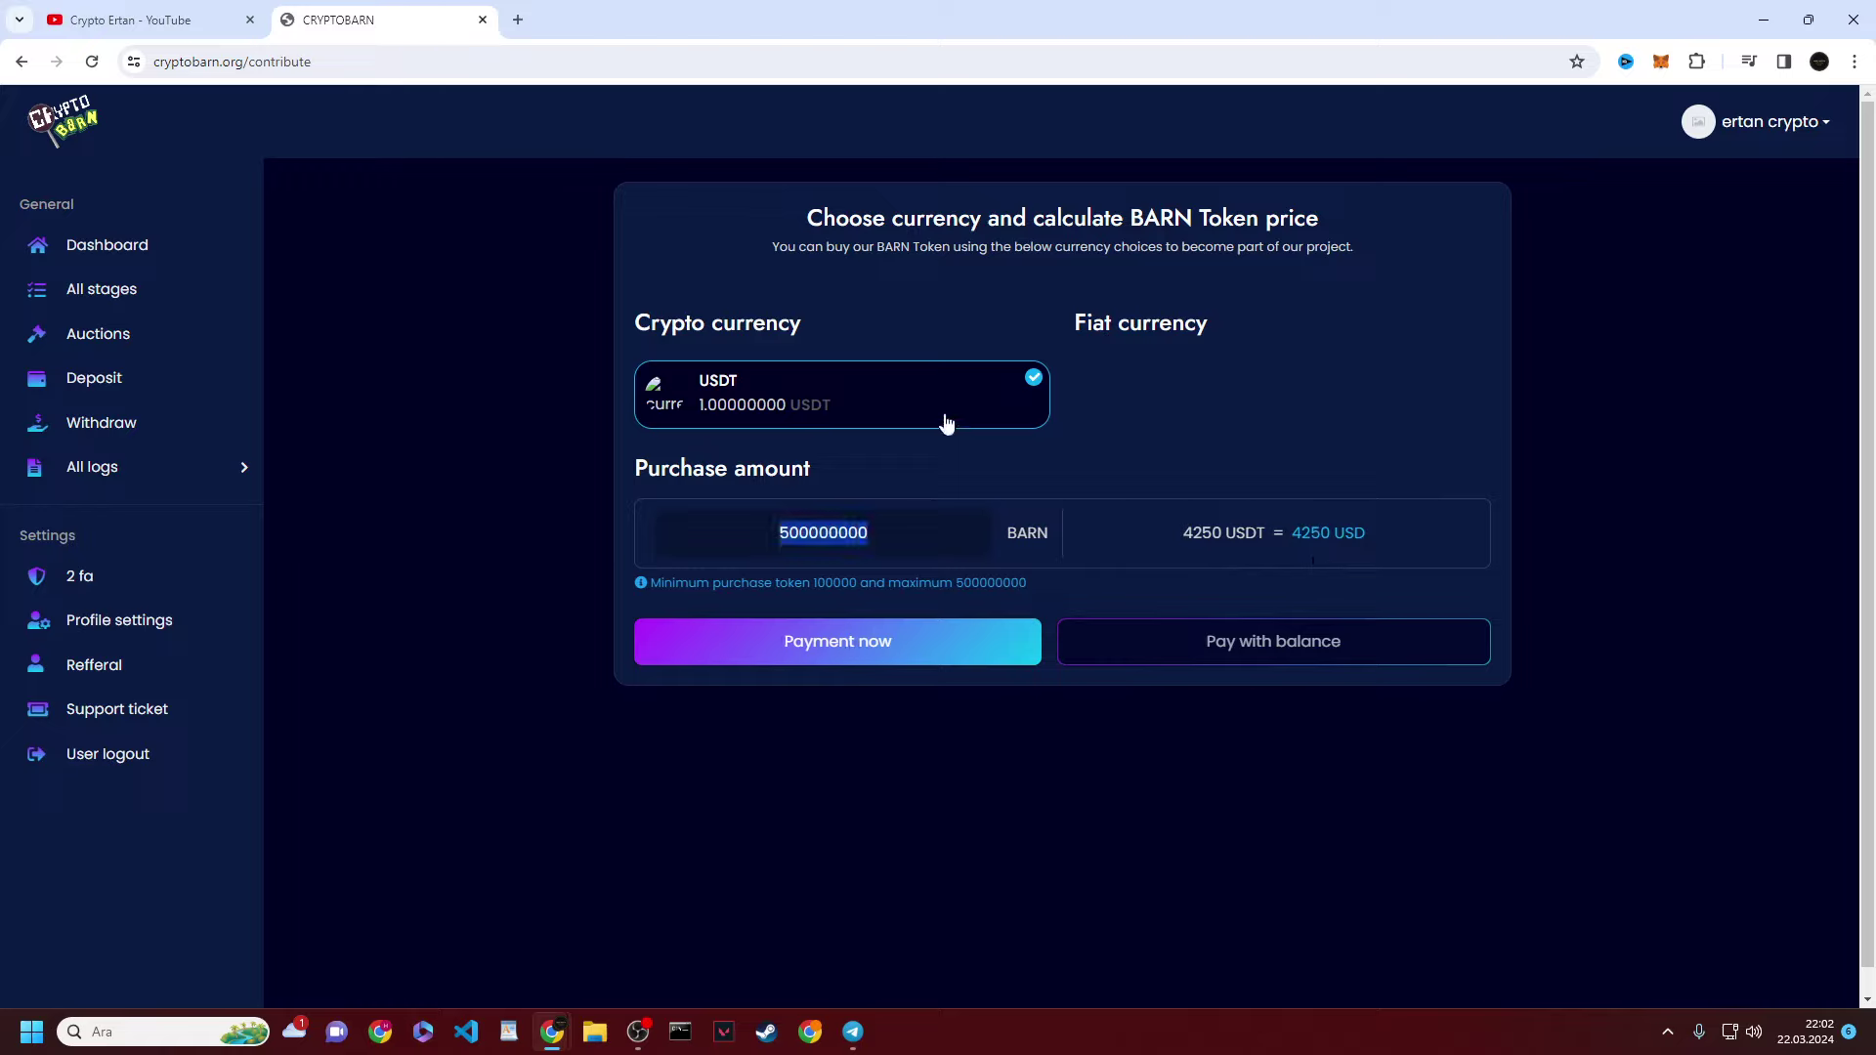
{"action": "type", "text": "10000000"}
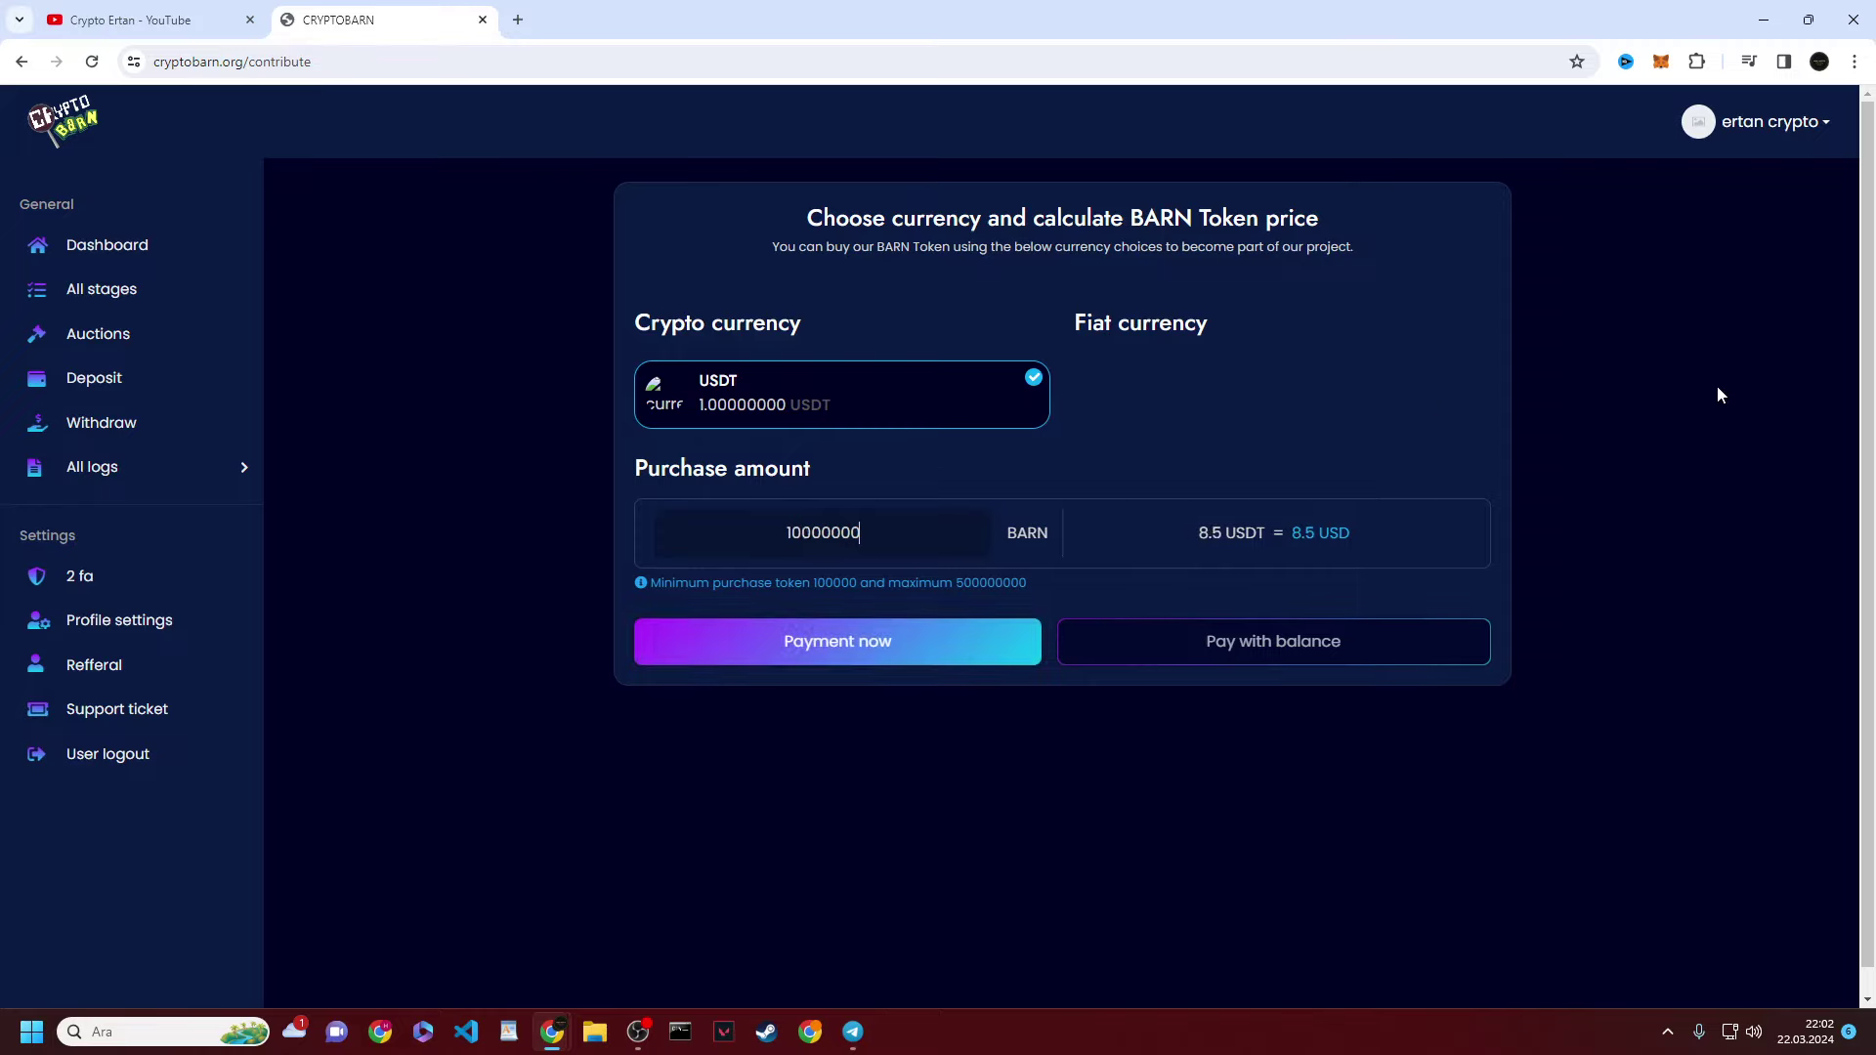
{"action": "type", "text": "0"}
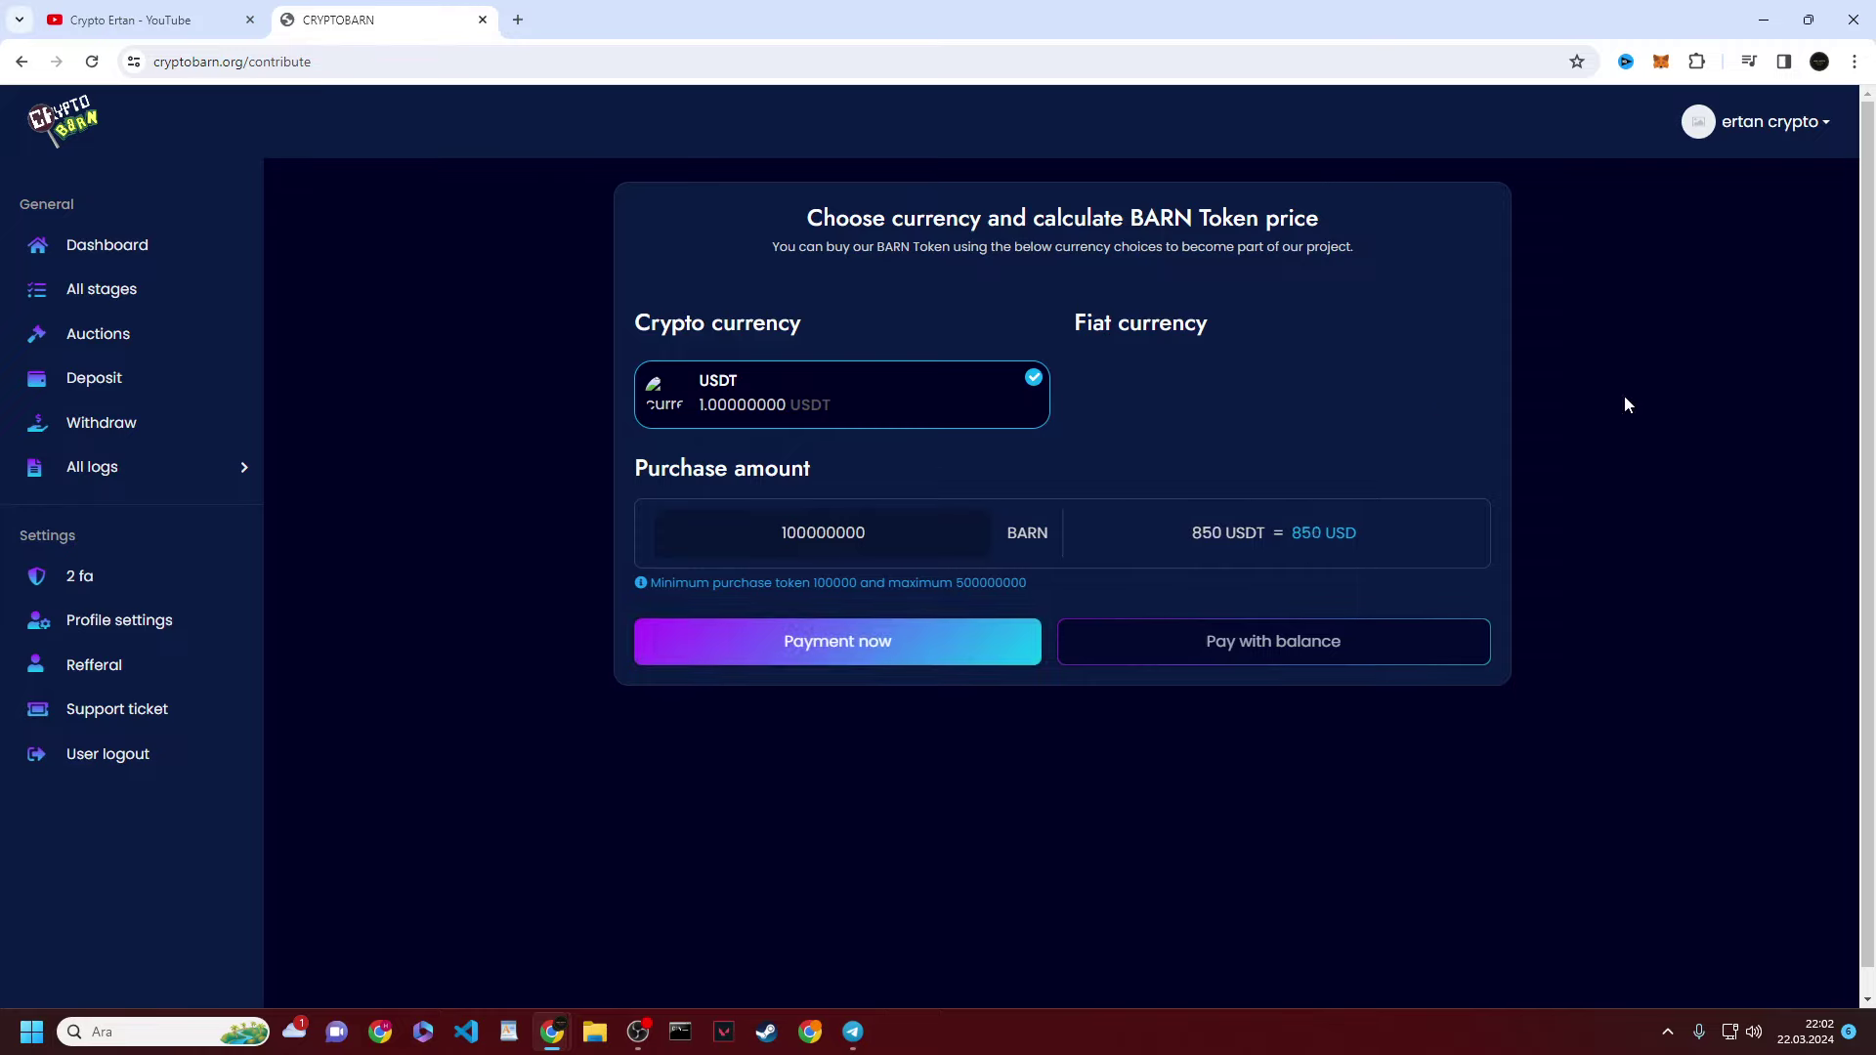
Proceed to payment for the BARN purchase, confirm it, and submit the prefilled amount through the Tether-usdt gateway
{"action": "left_click", "coordinate": [971, 641]}
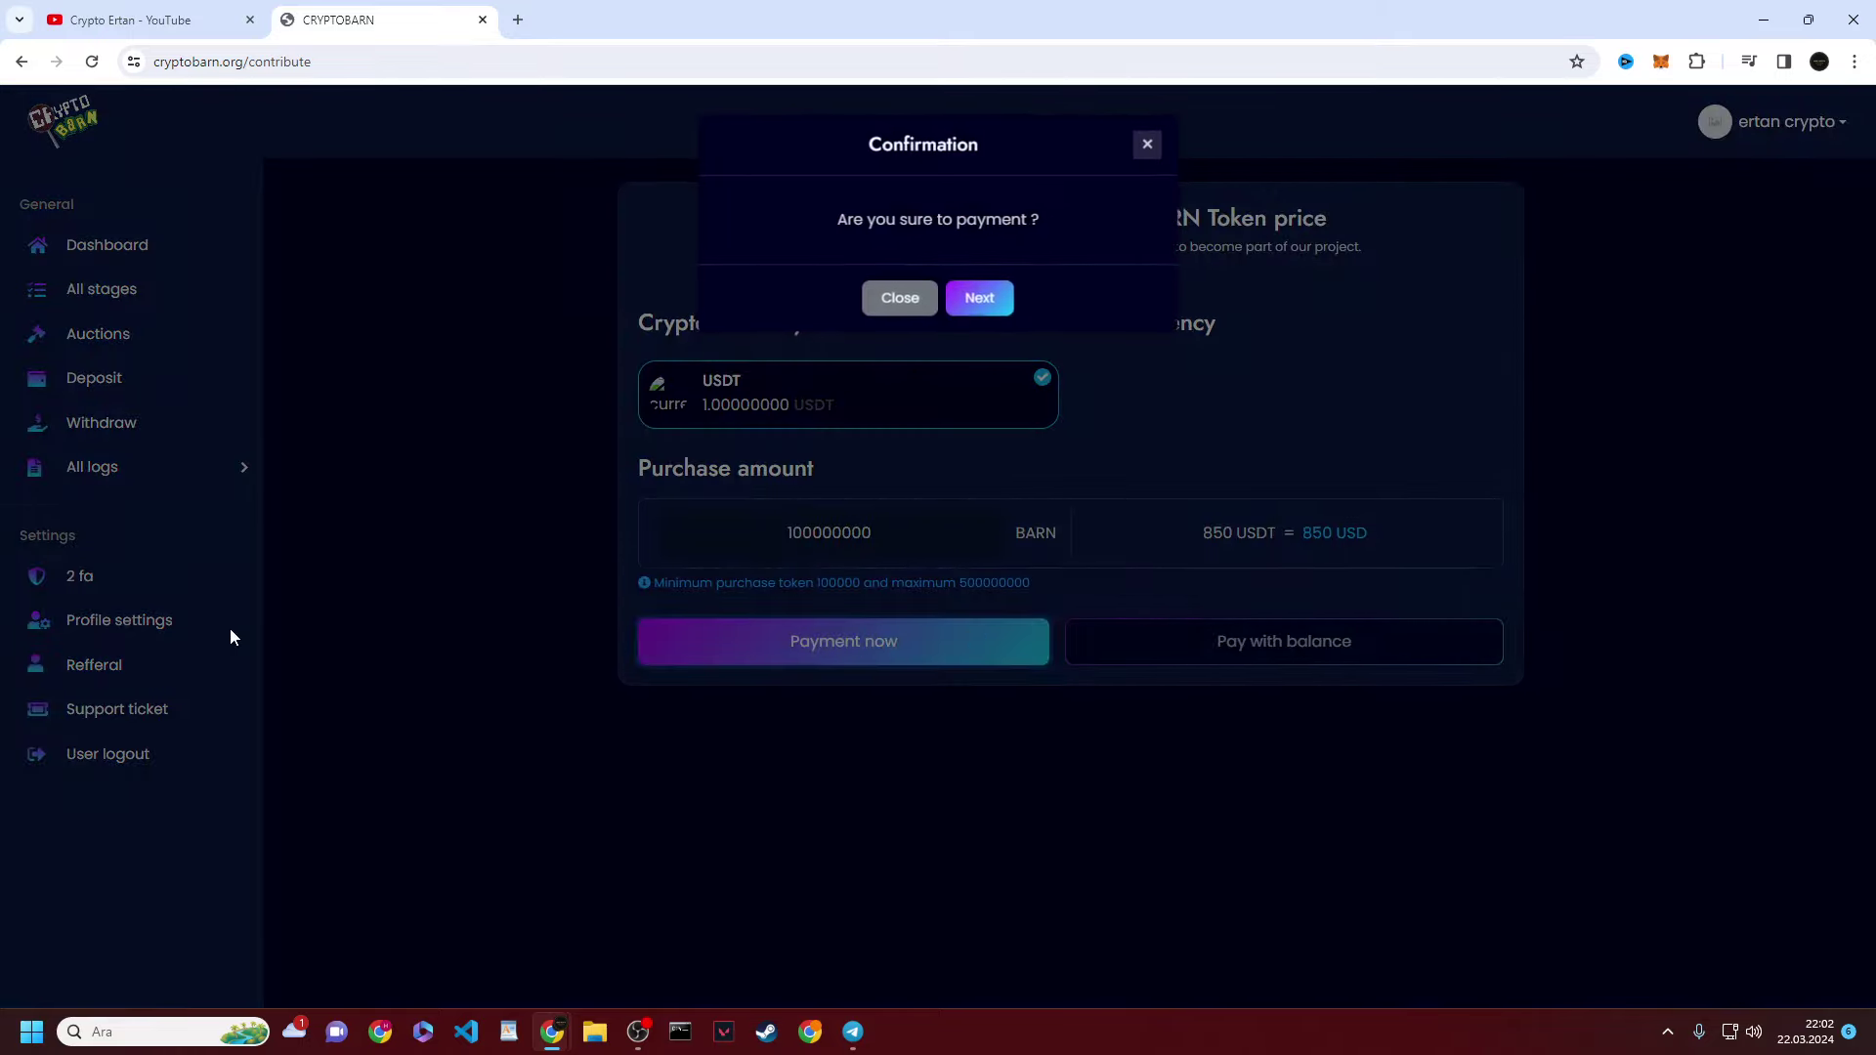
{"action": "left_click", "coordinate": [977, 303]}
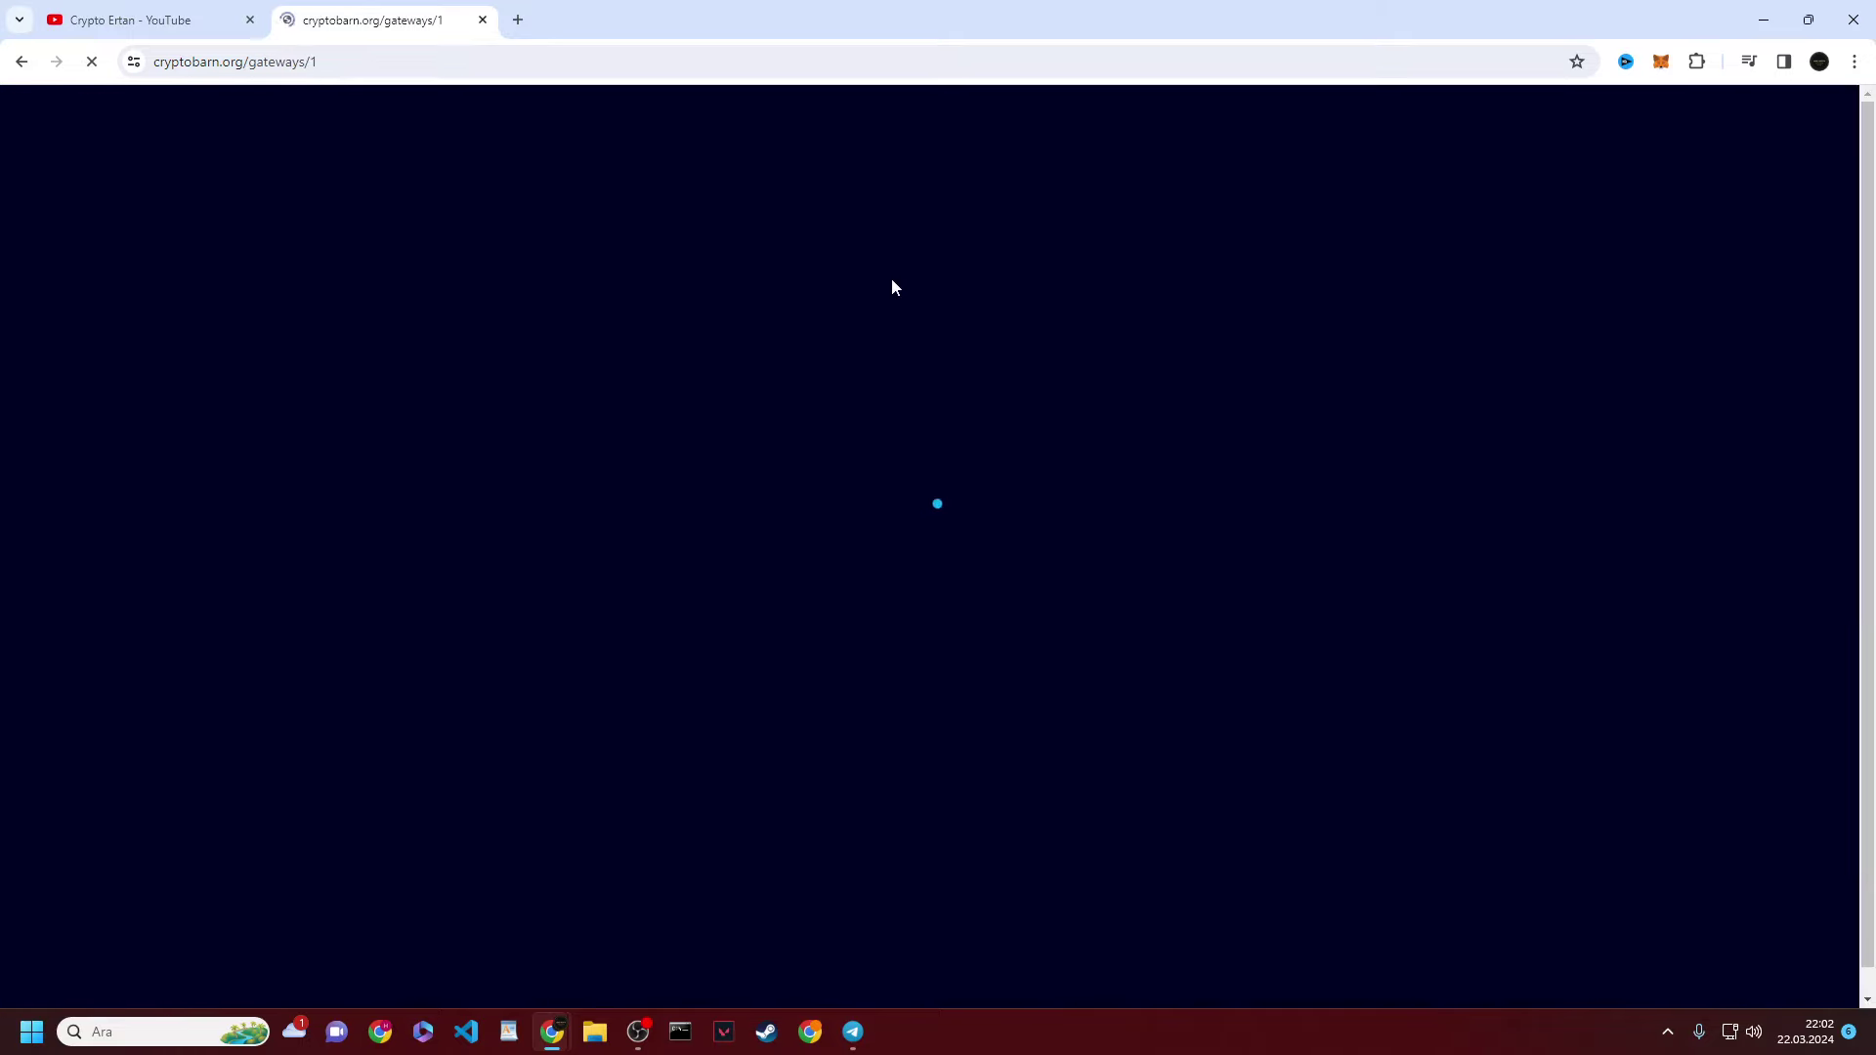
{"action": "left_click", "coordinate": [476, 450]}
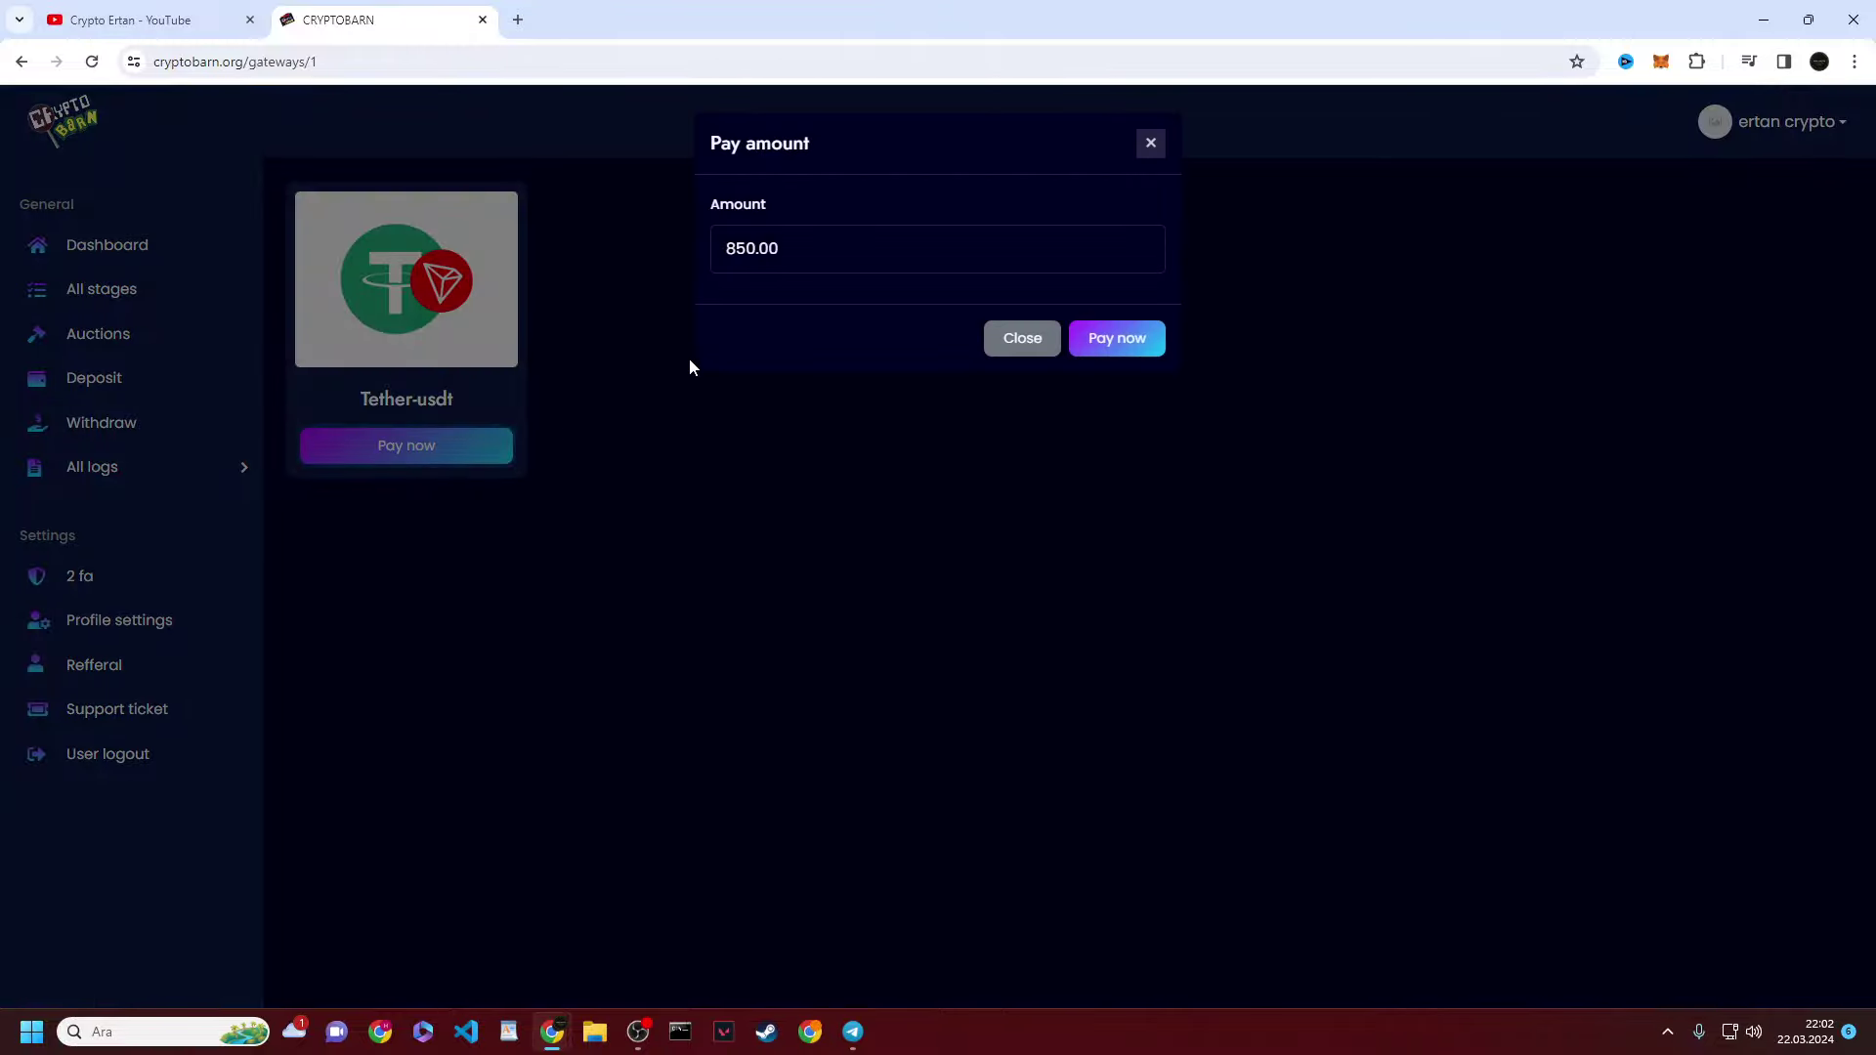
{"action": "left_click", "coordinate": [1121, 349]}
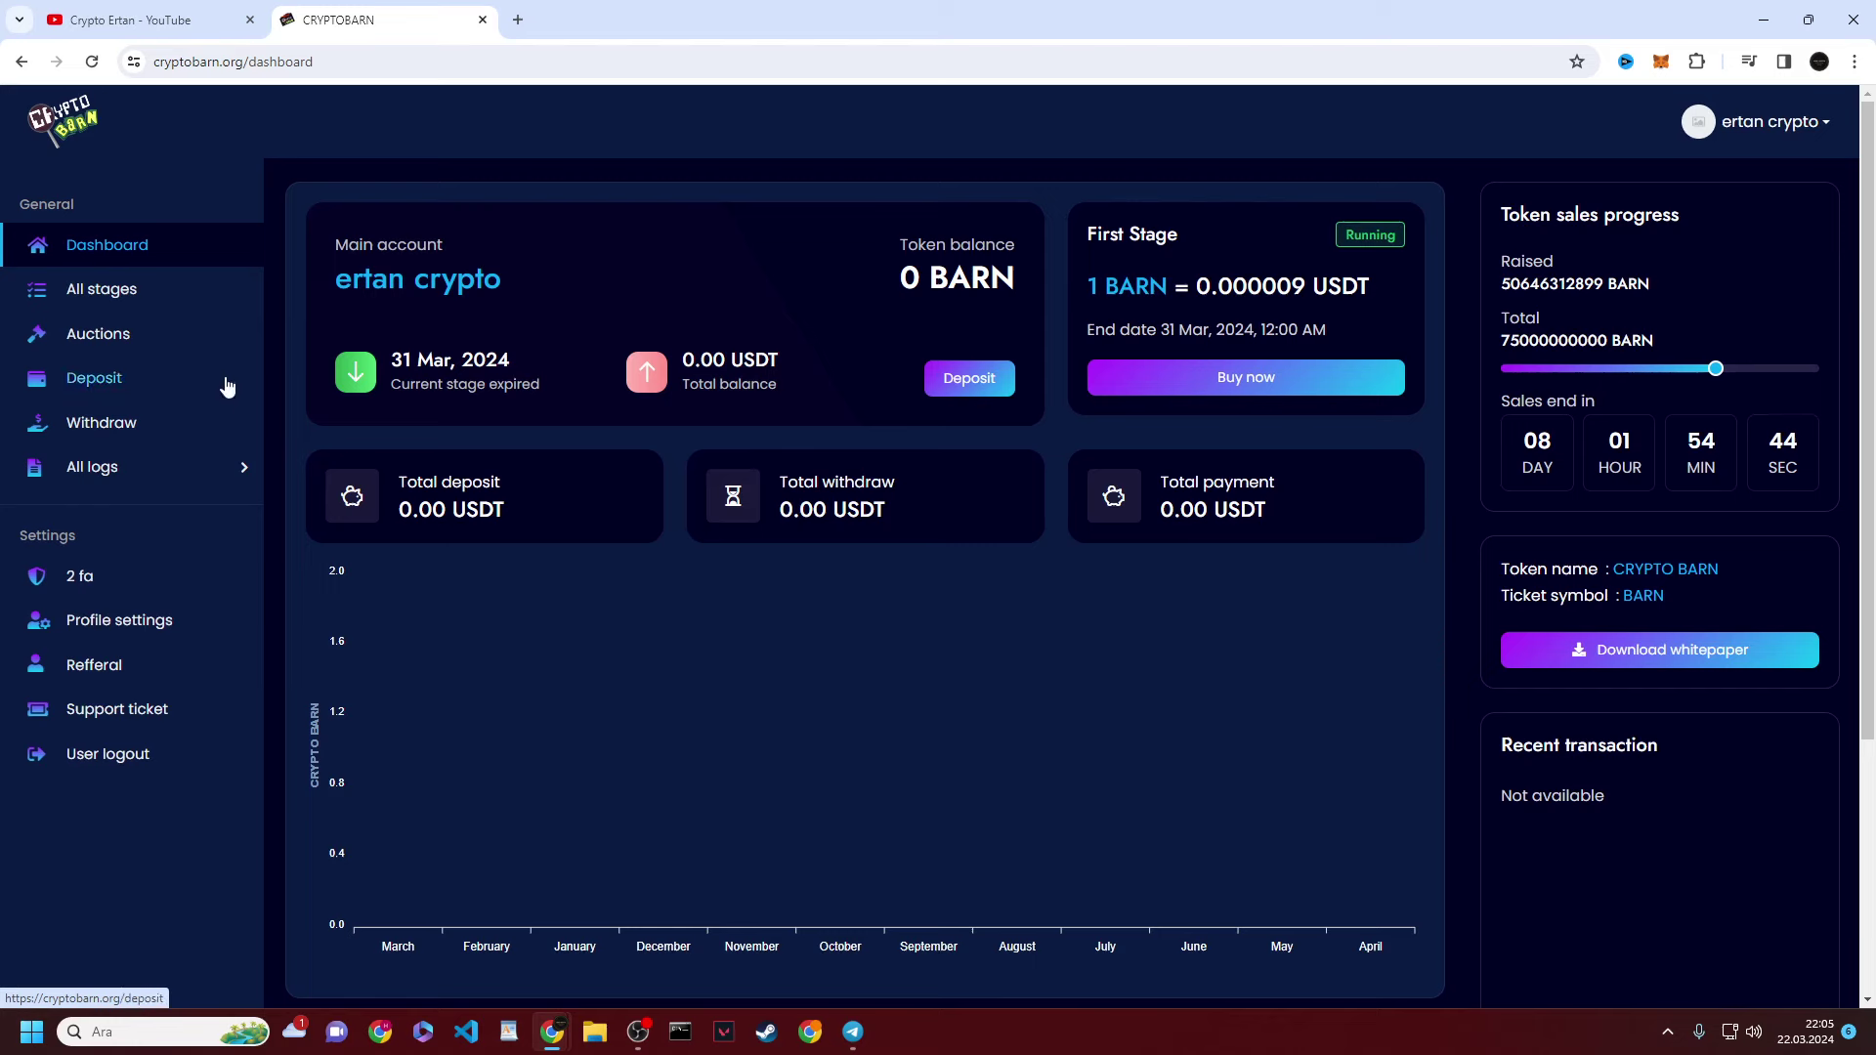
Switch to the YouTube channel's videos page and bring up the OBS recording window
{"action": "left_click", "coordinate": [224, 9]}
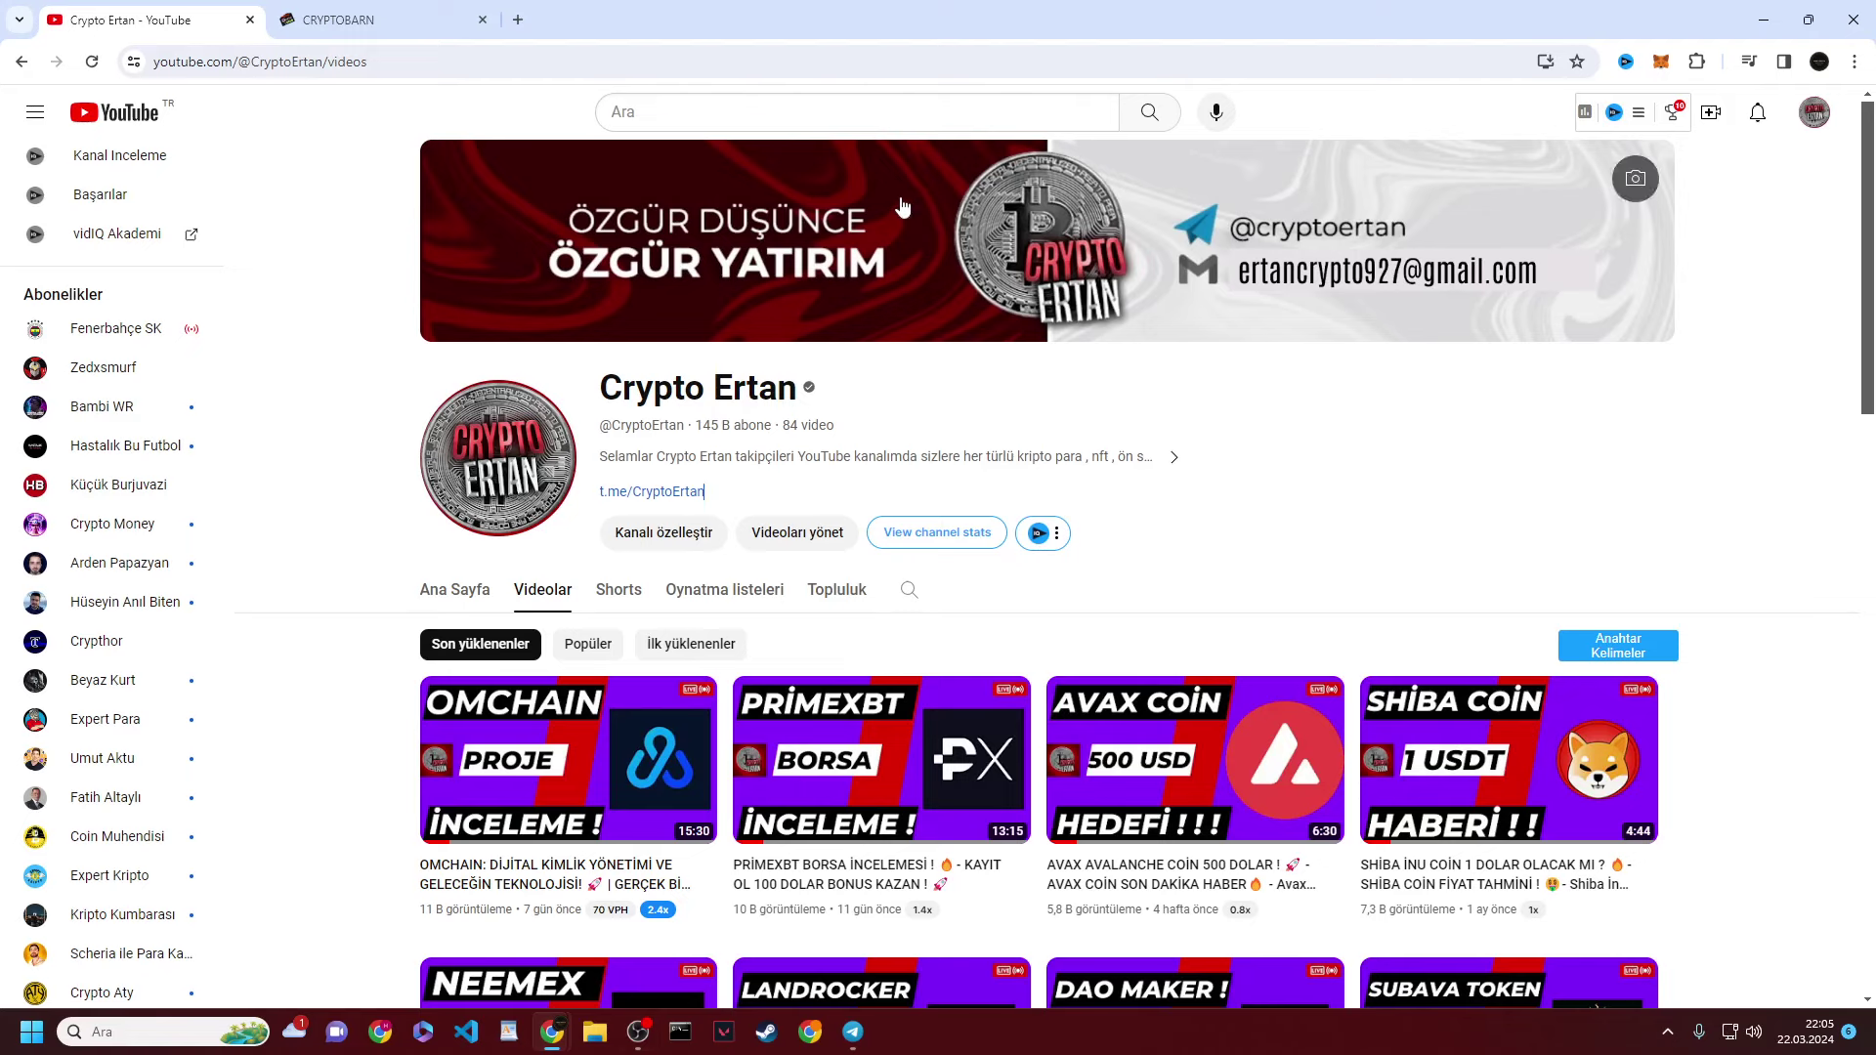
{"action": "left_click", "coordinate": [645, 1039]}
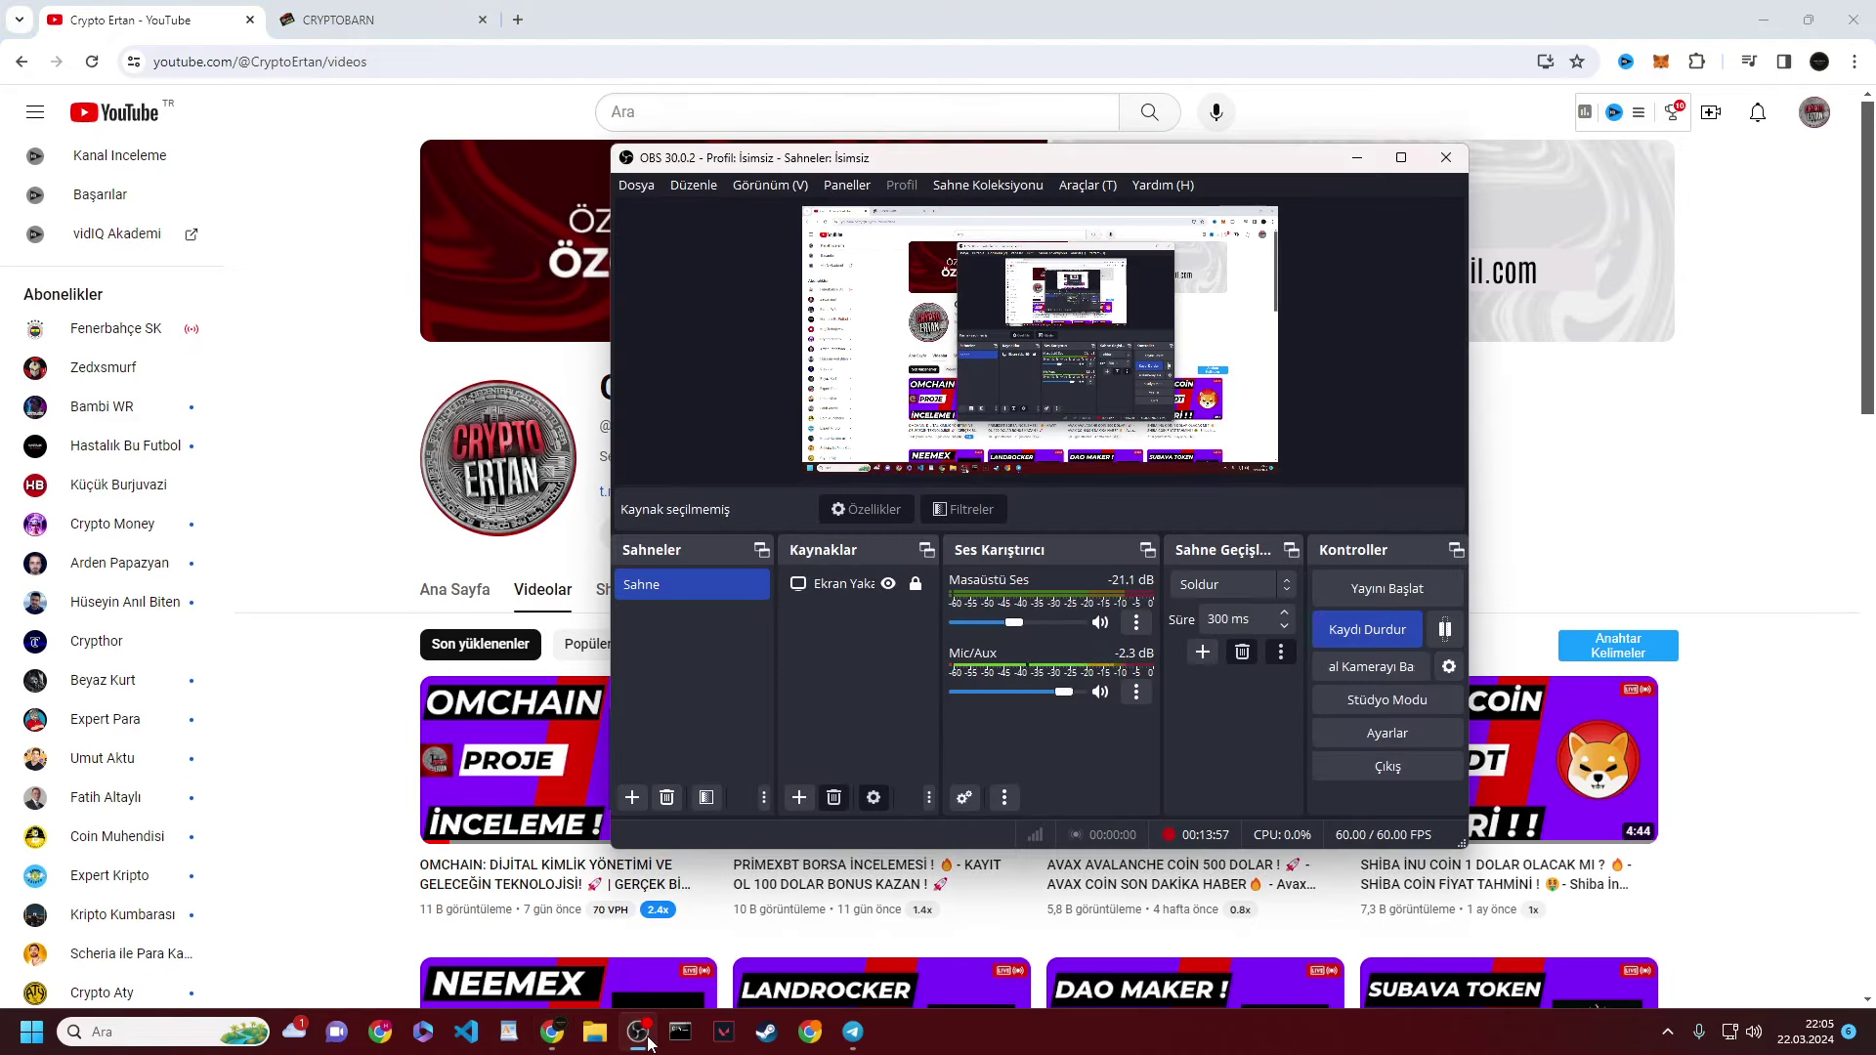
{"action": "left_click", "coordinate": [648, 1042]}
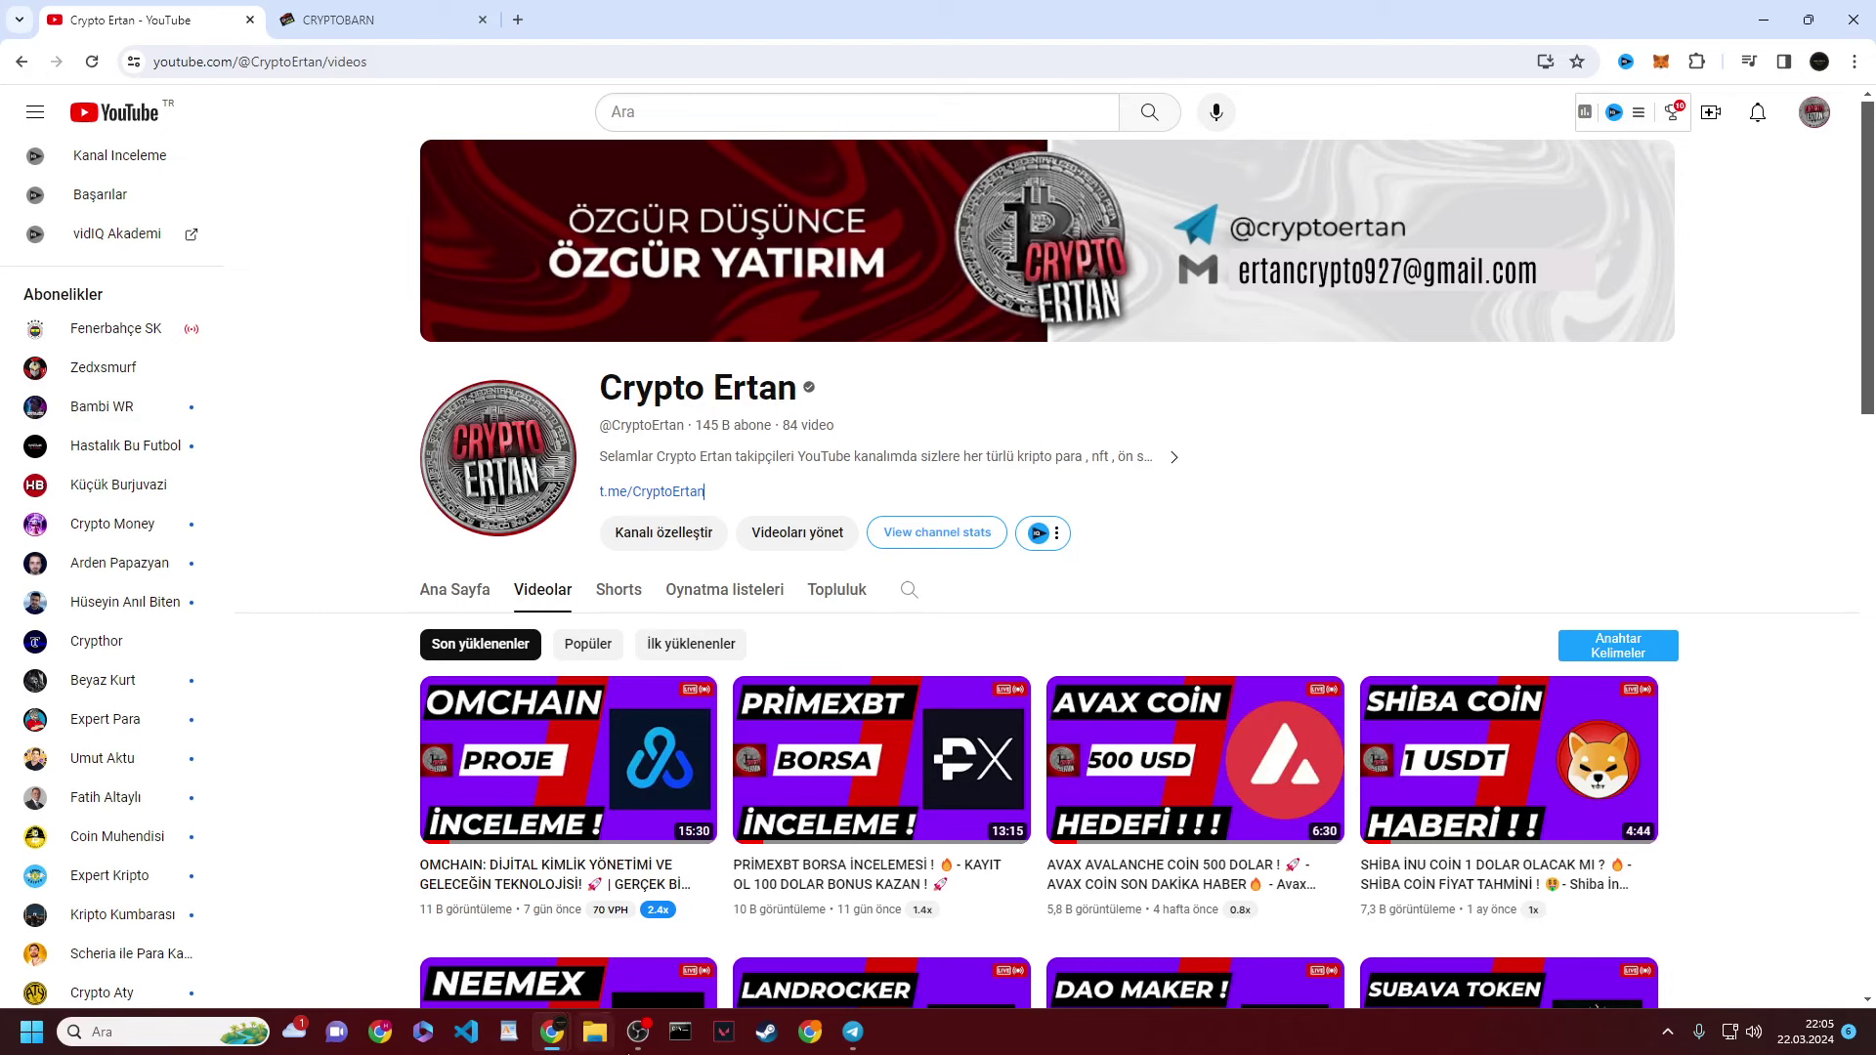
{"action": "left_click", "coordinate": [637, 1031]}
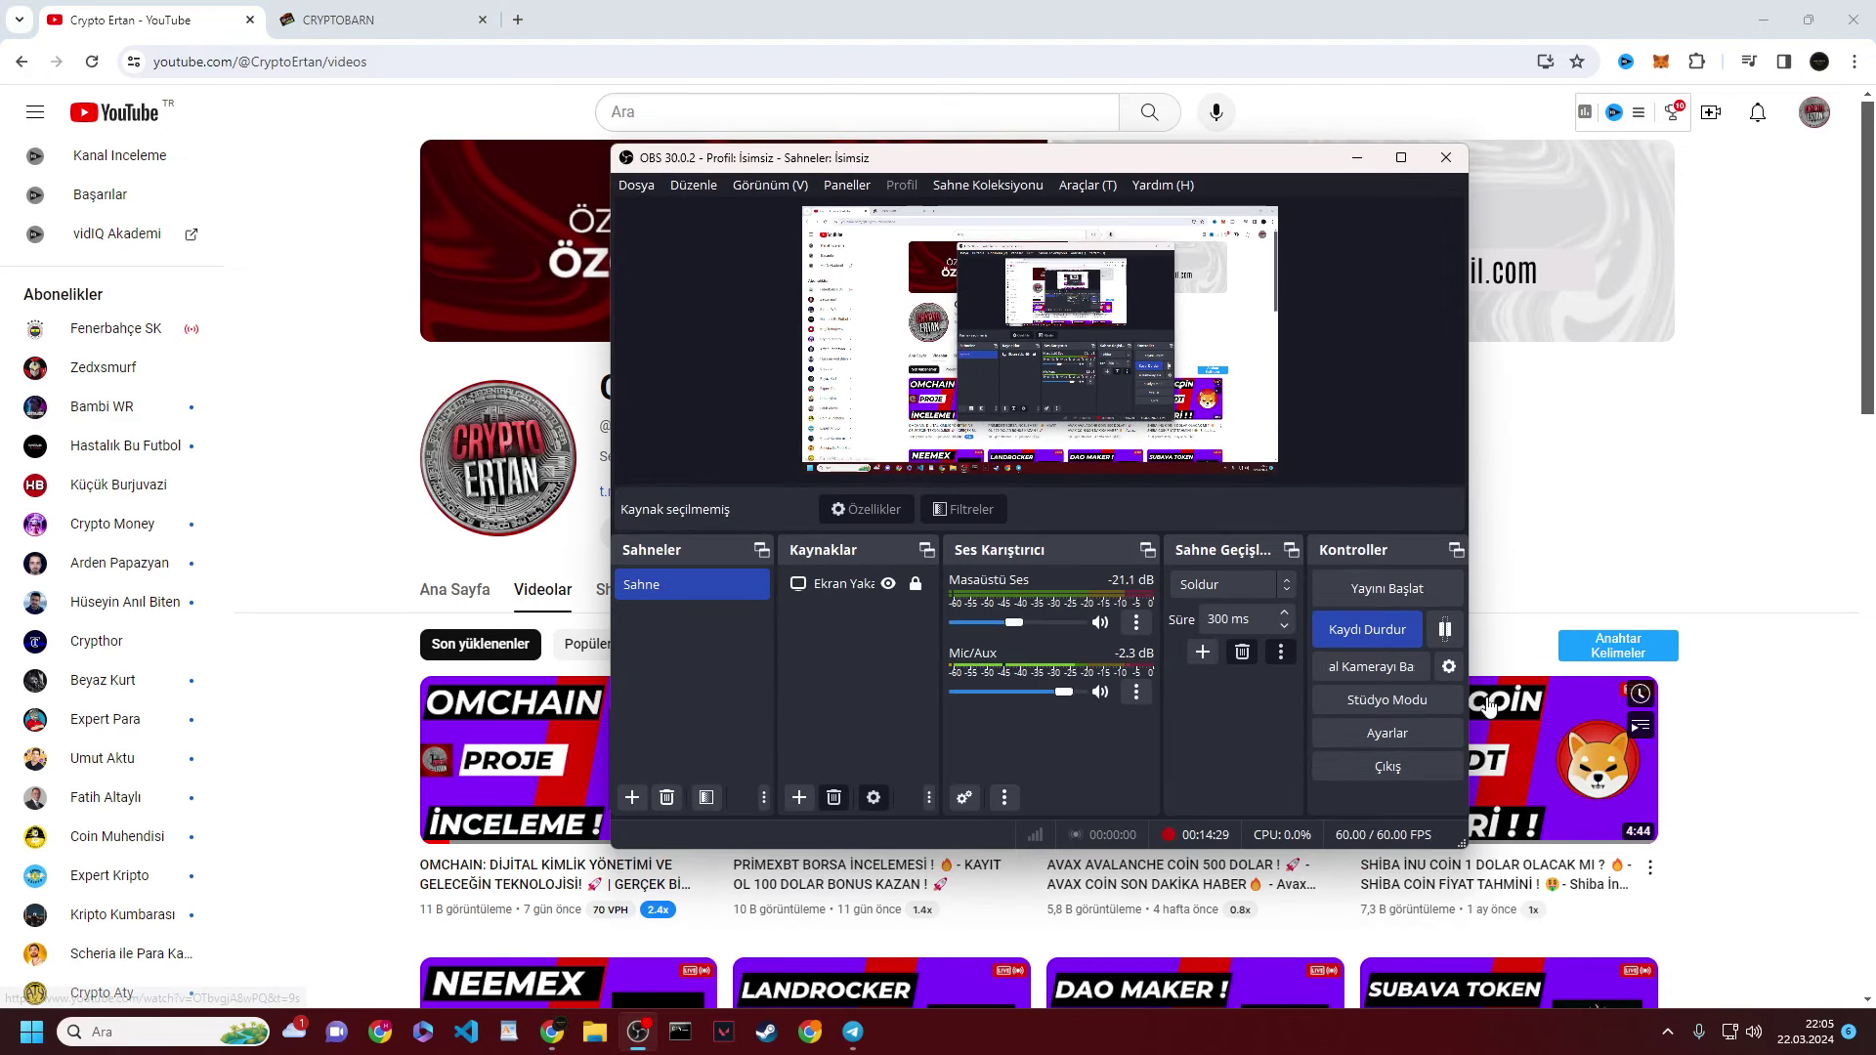